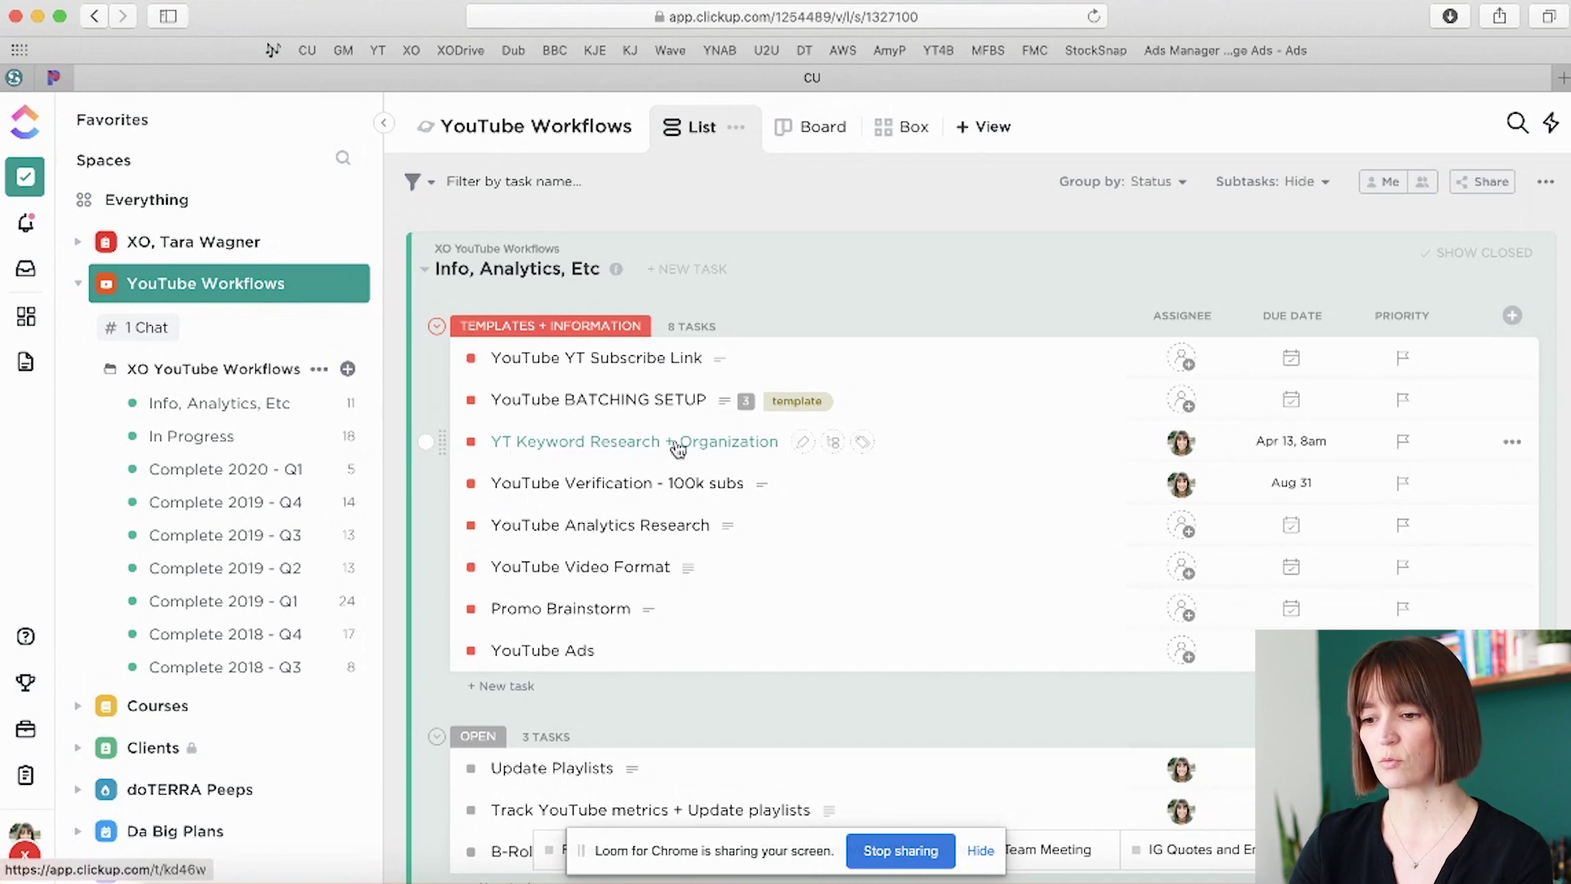
Step: Open the YT Keyword Research + Organization task from the tray and expand its full description
drag(726, 450, 1465, 859)
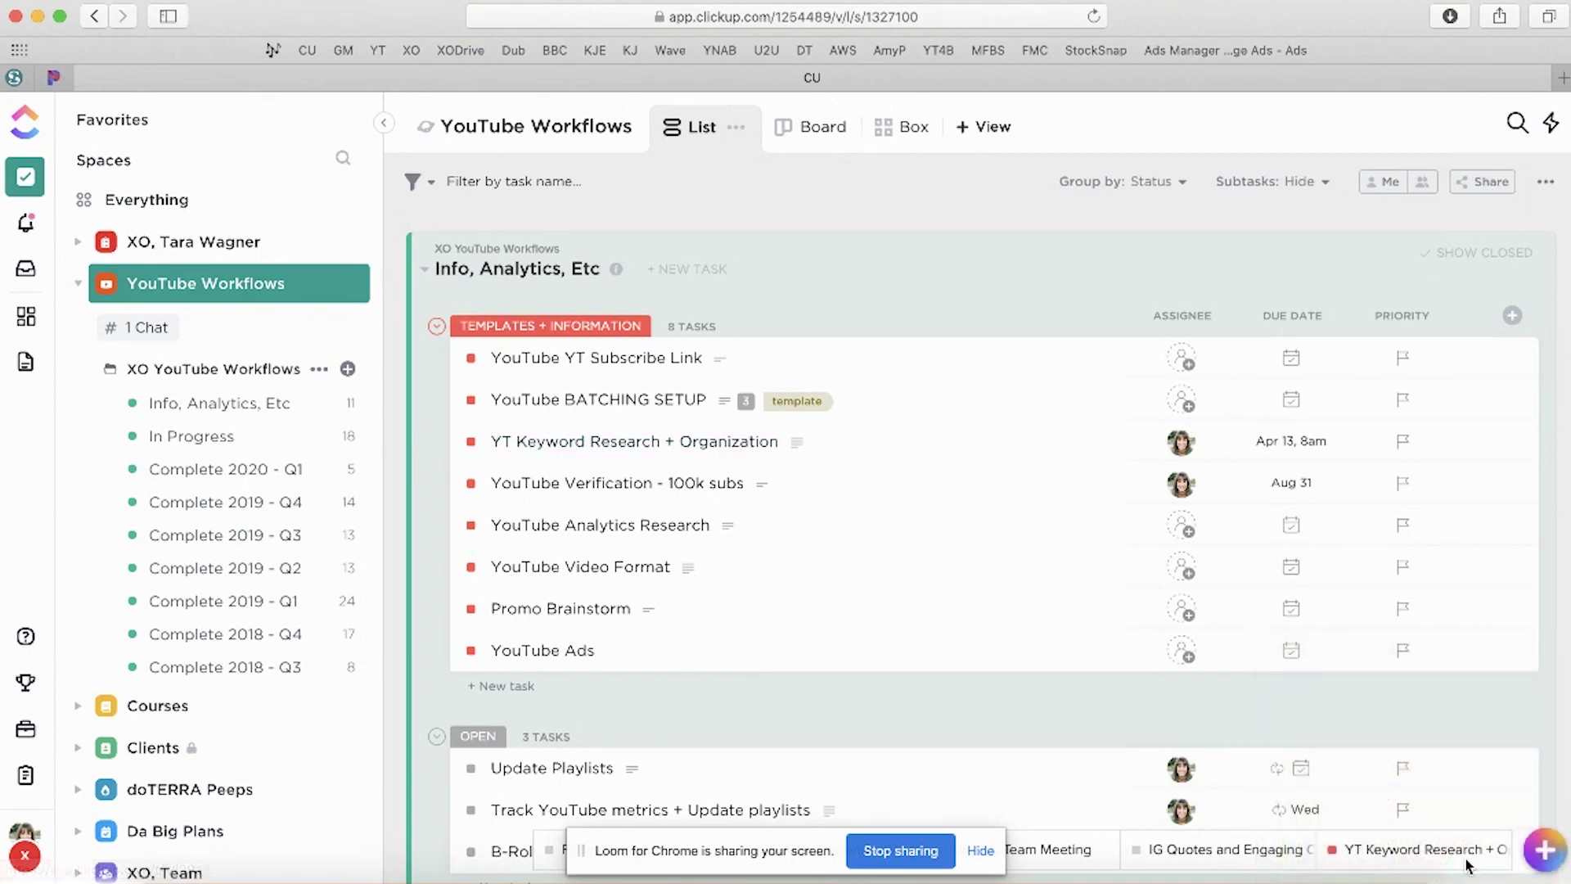
click(1414, 853)
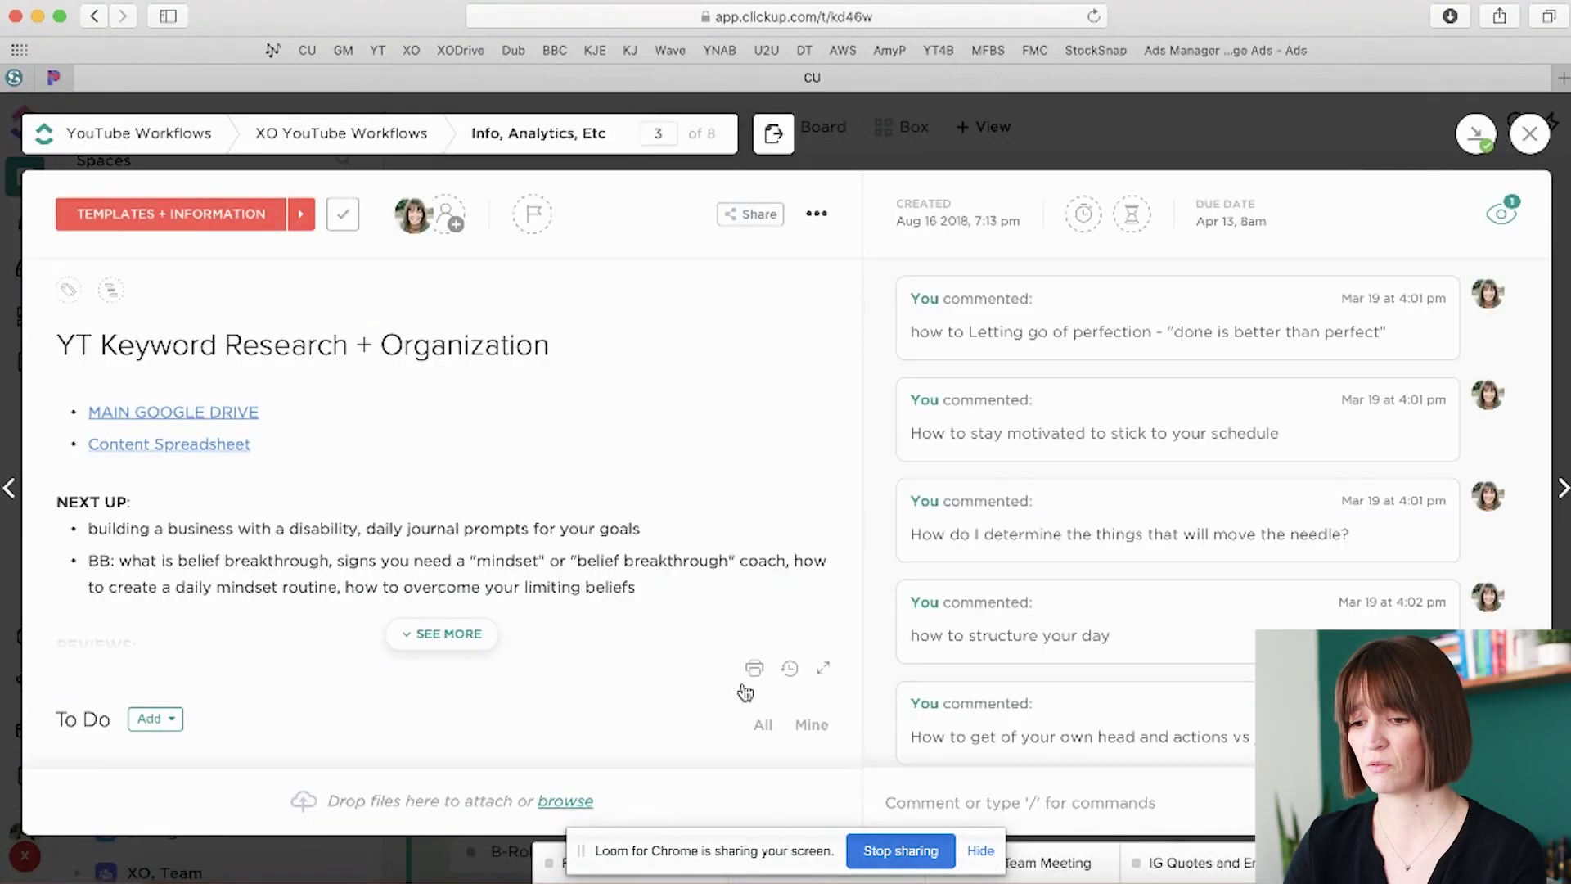
click(448, 634)
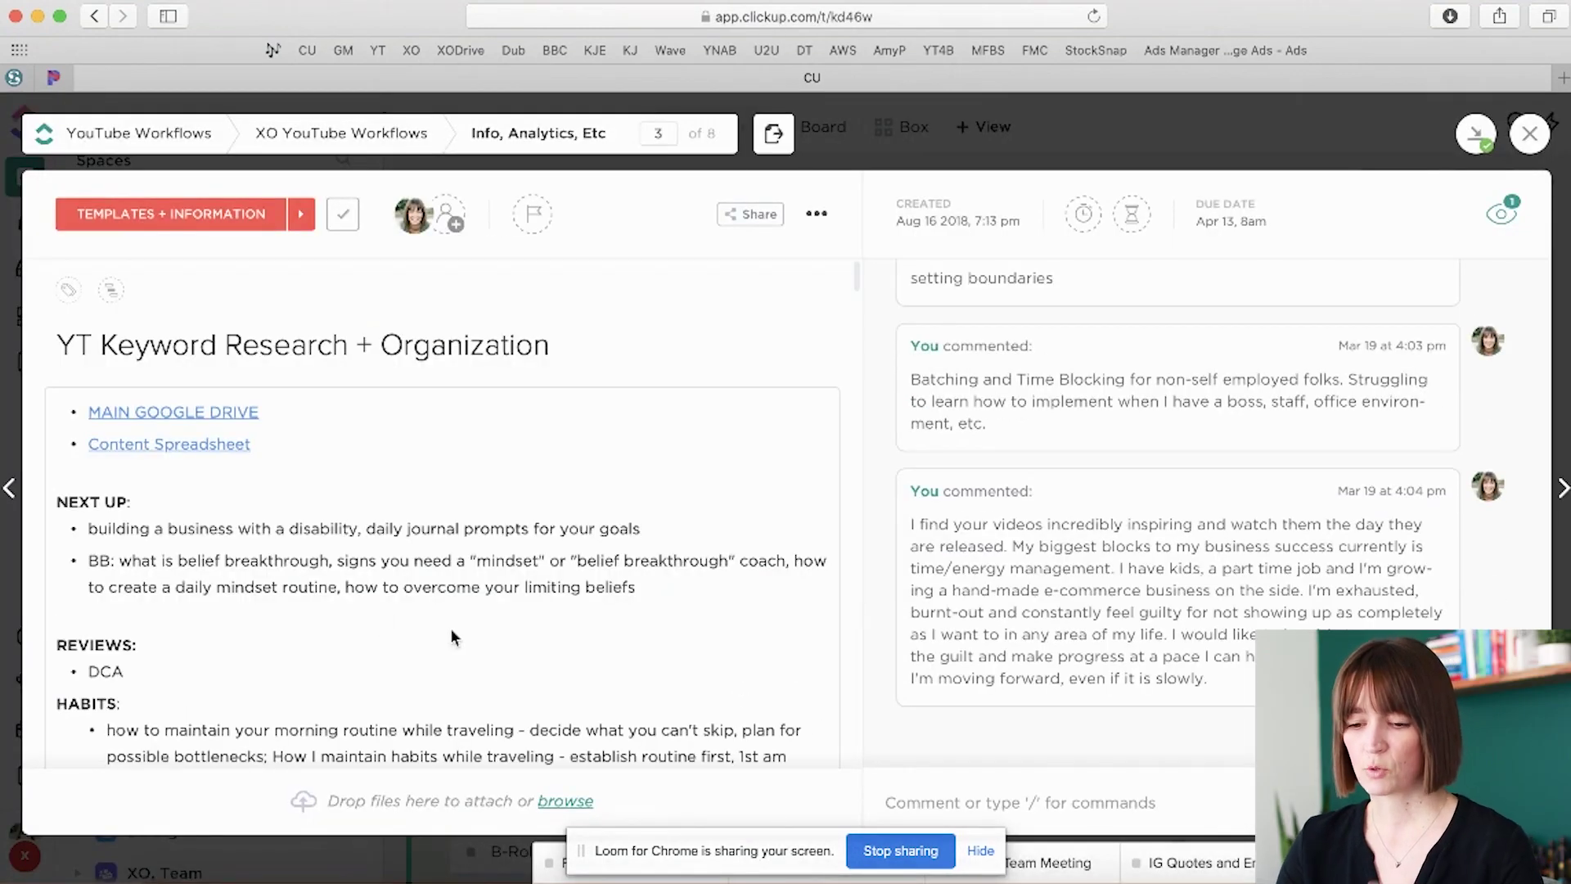
Step: Read through the Productivity and Mindset video topic ideas and the comments
scroll(450, 638, down, 6)
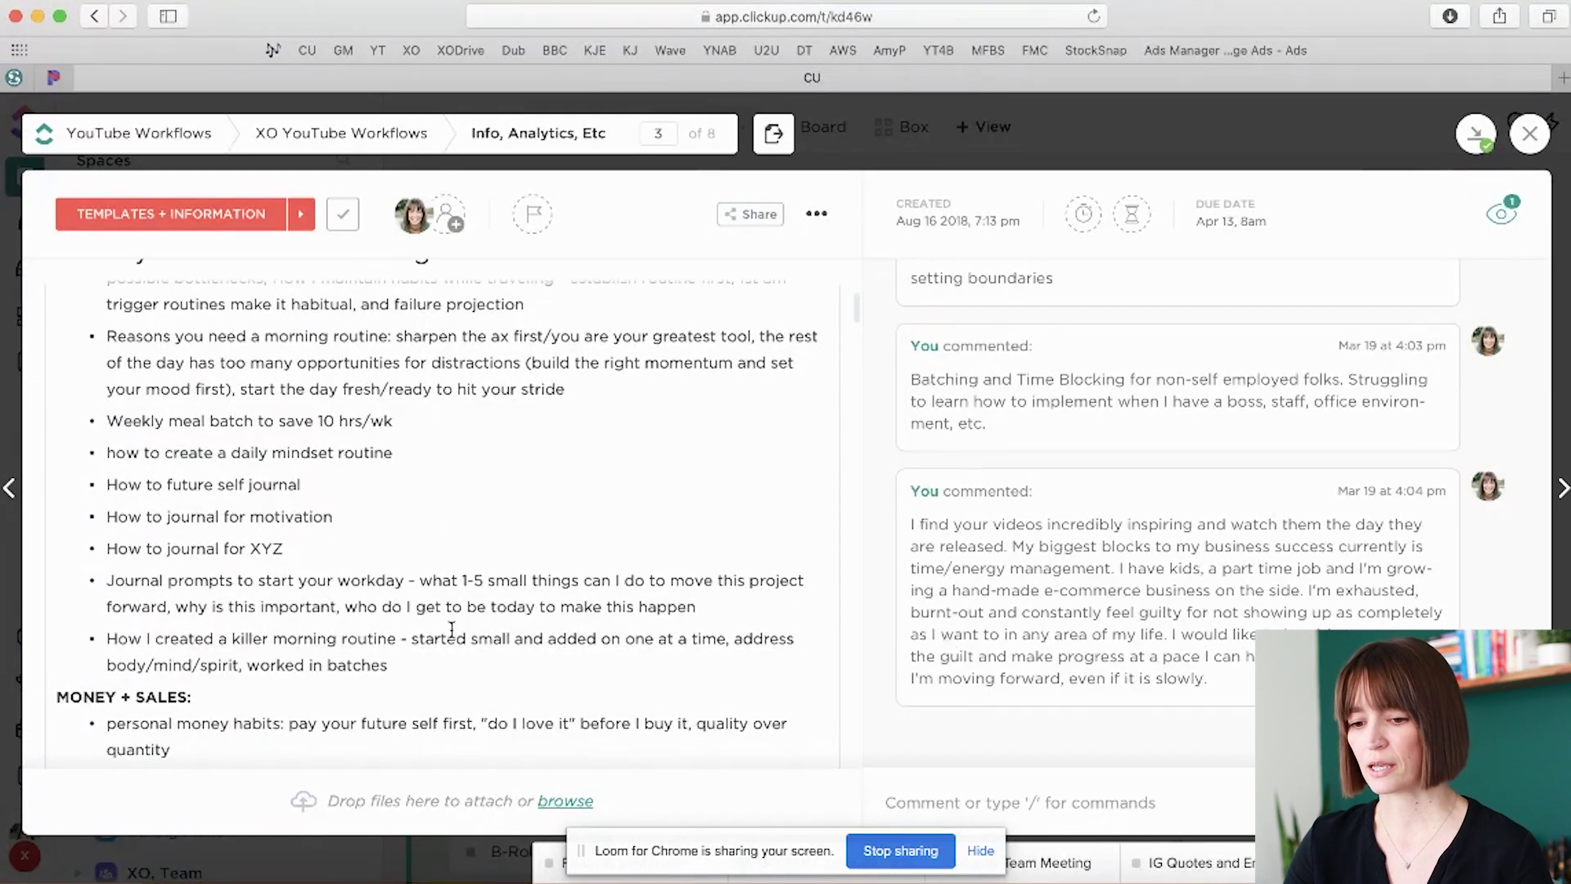
scroll(452, 630, down, 5)
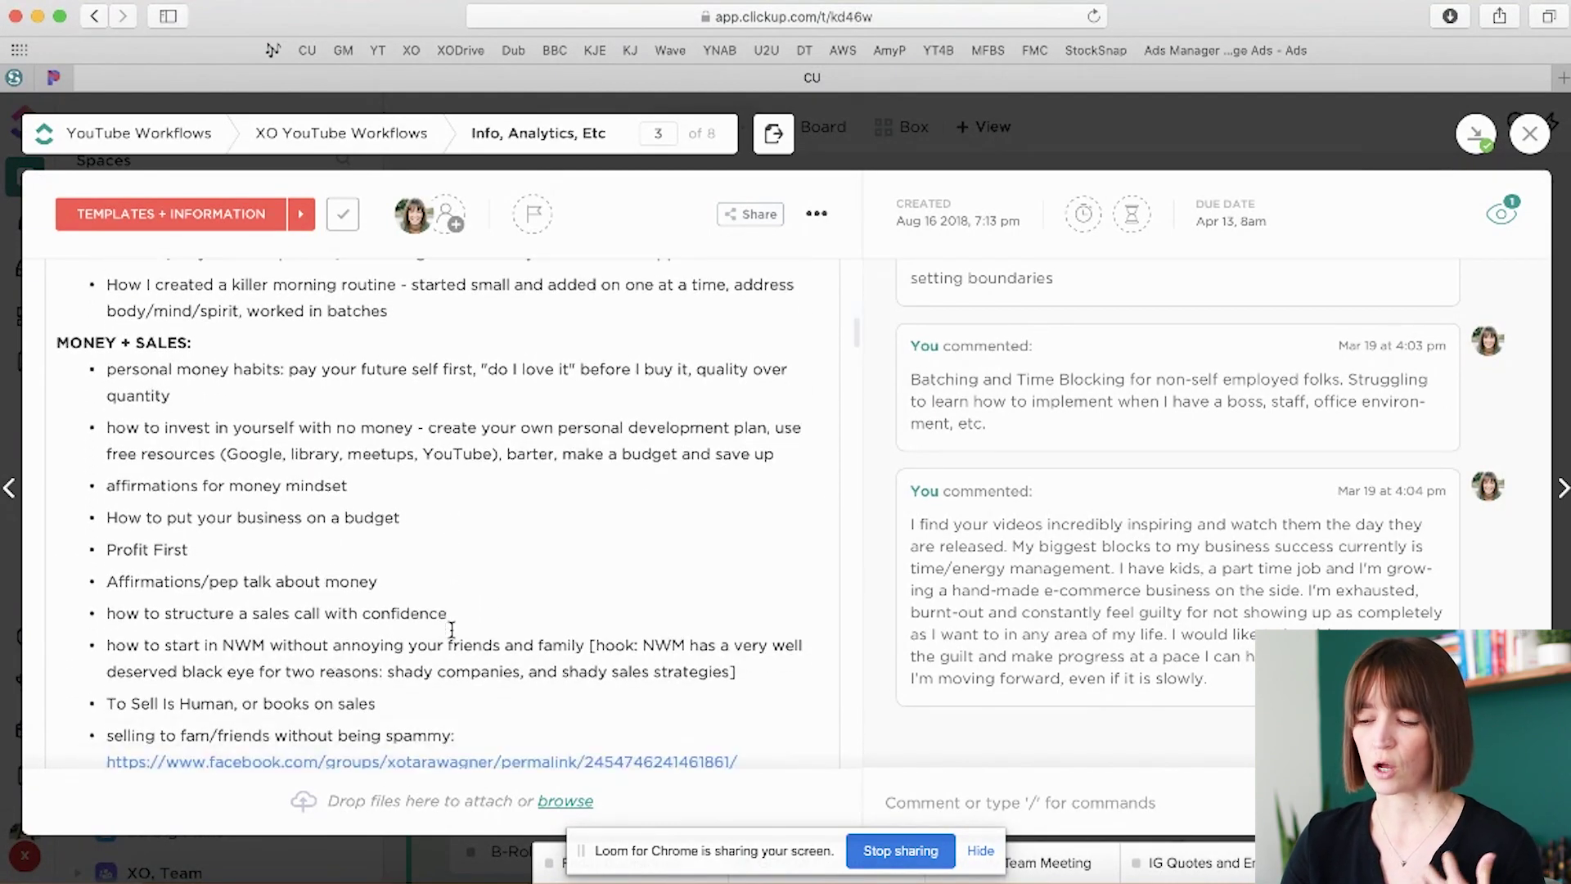
scroll(452, 630, down, 4)
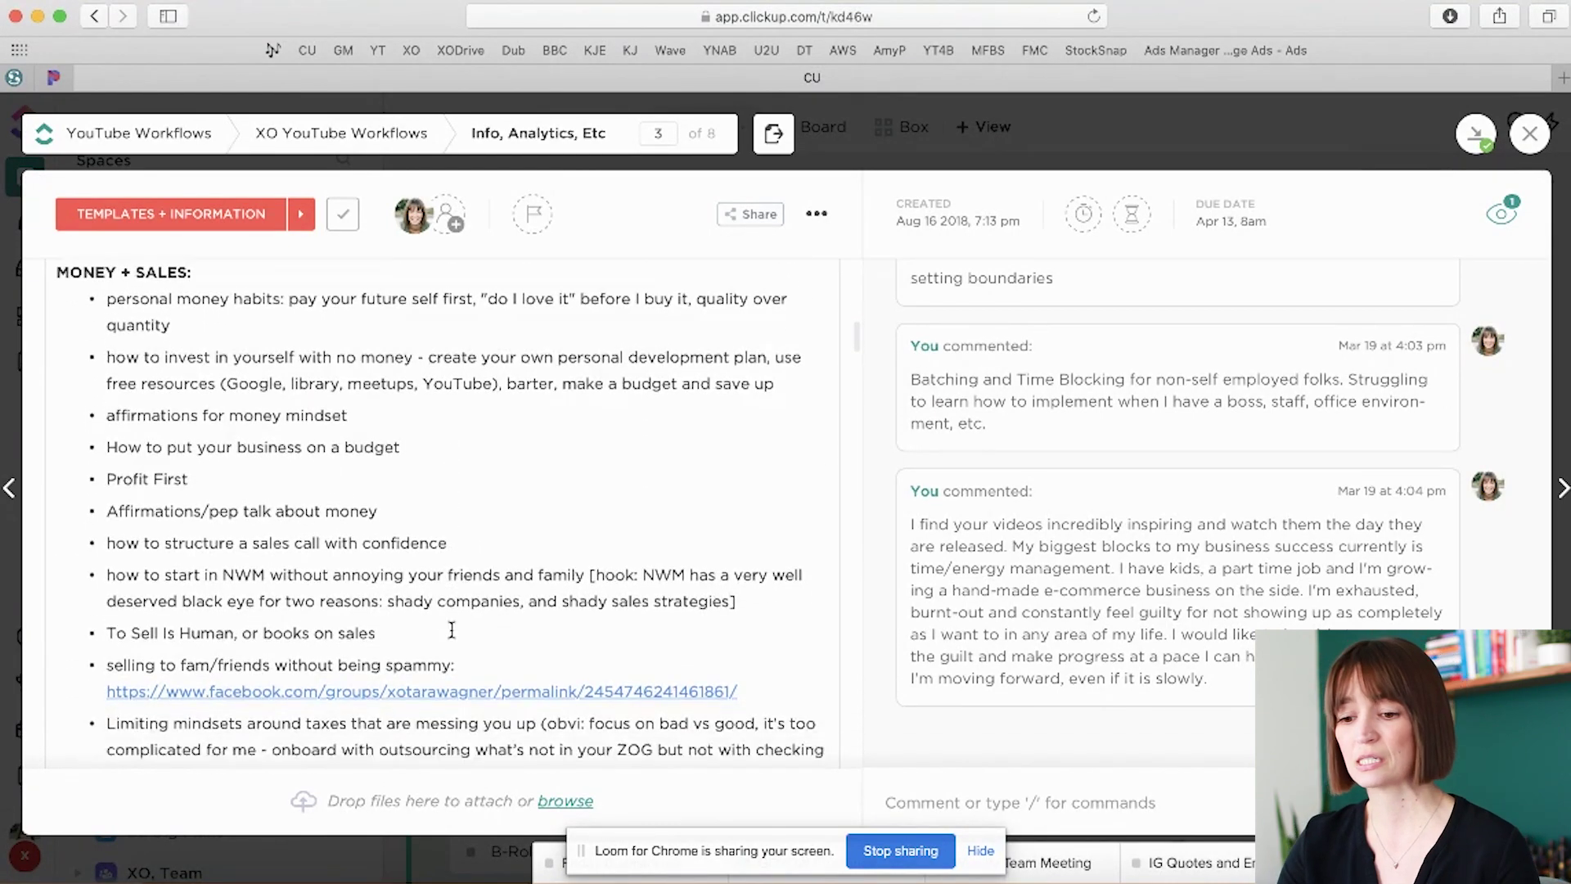
scroll(452, 628, down, 3)
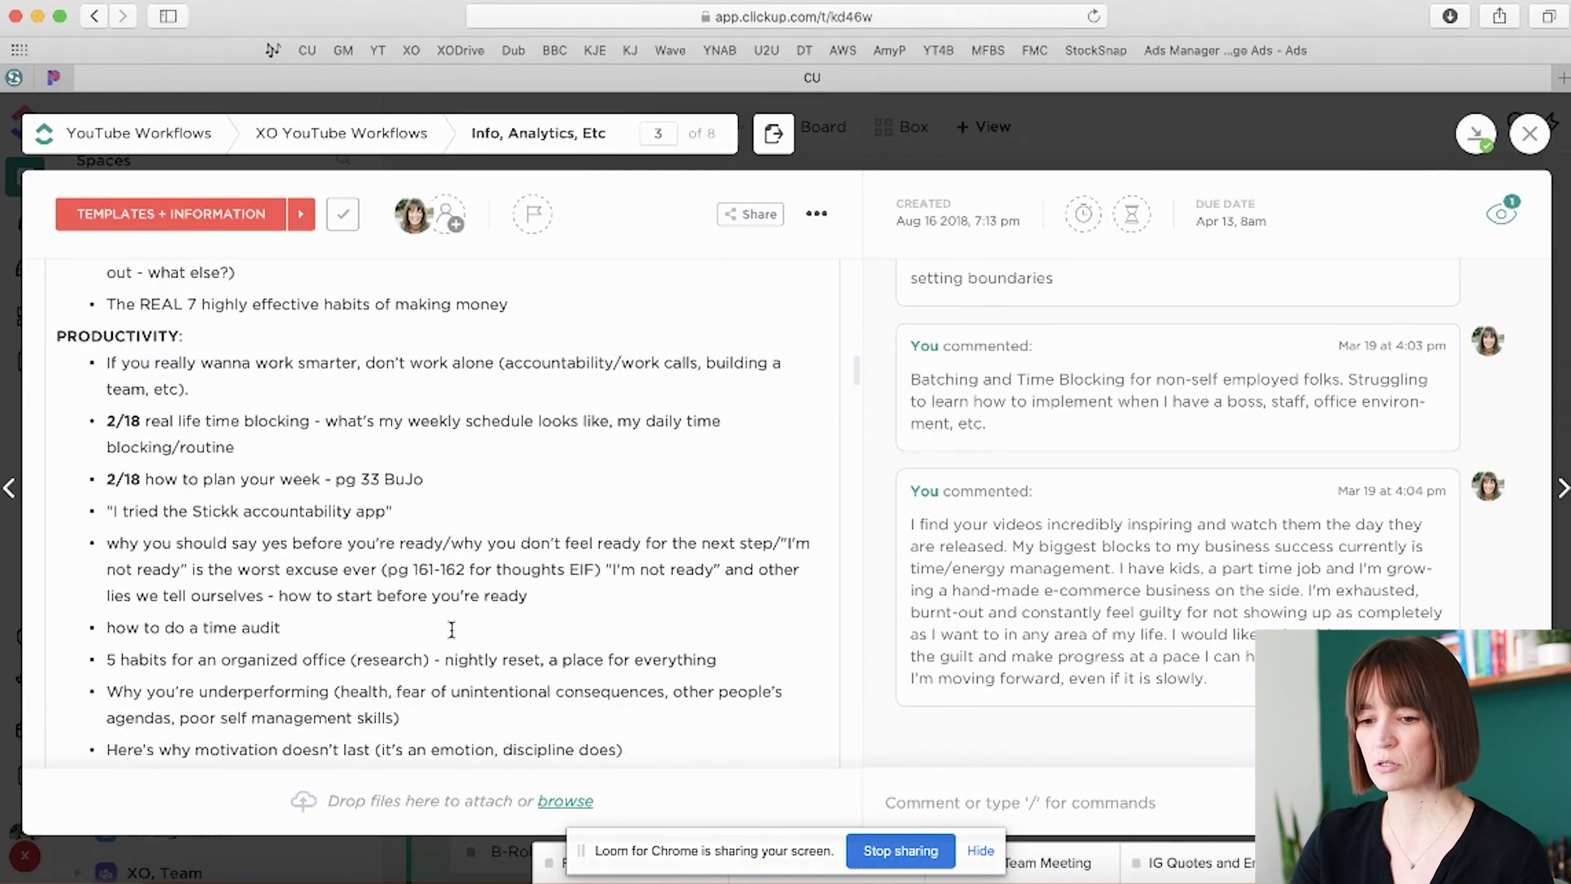
scroll(452, 630, down, 10)
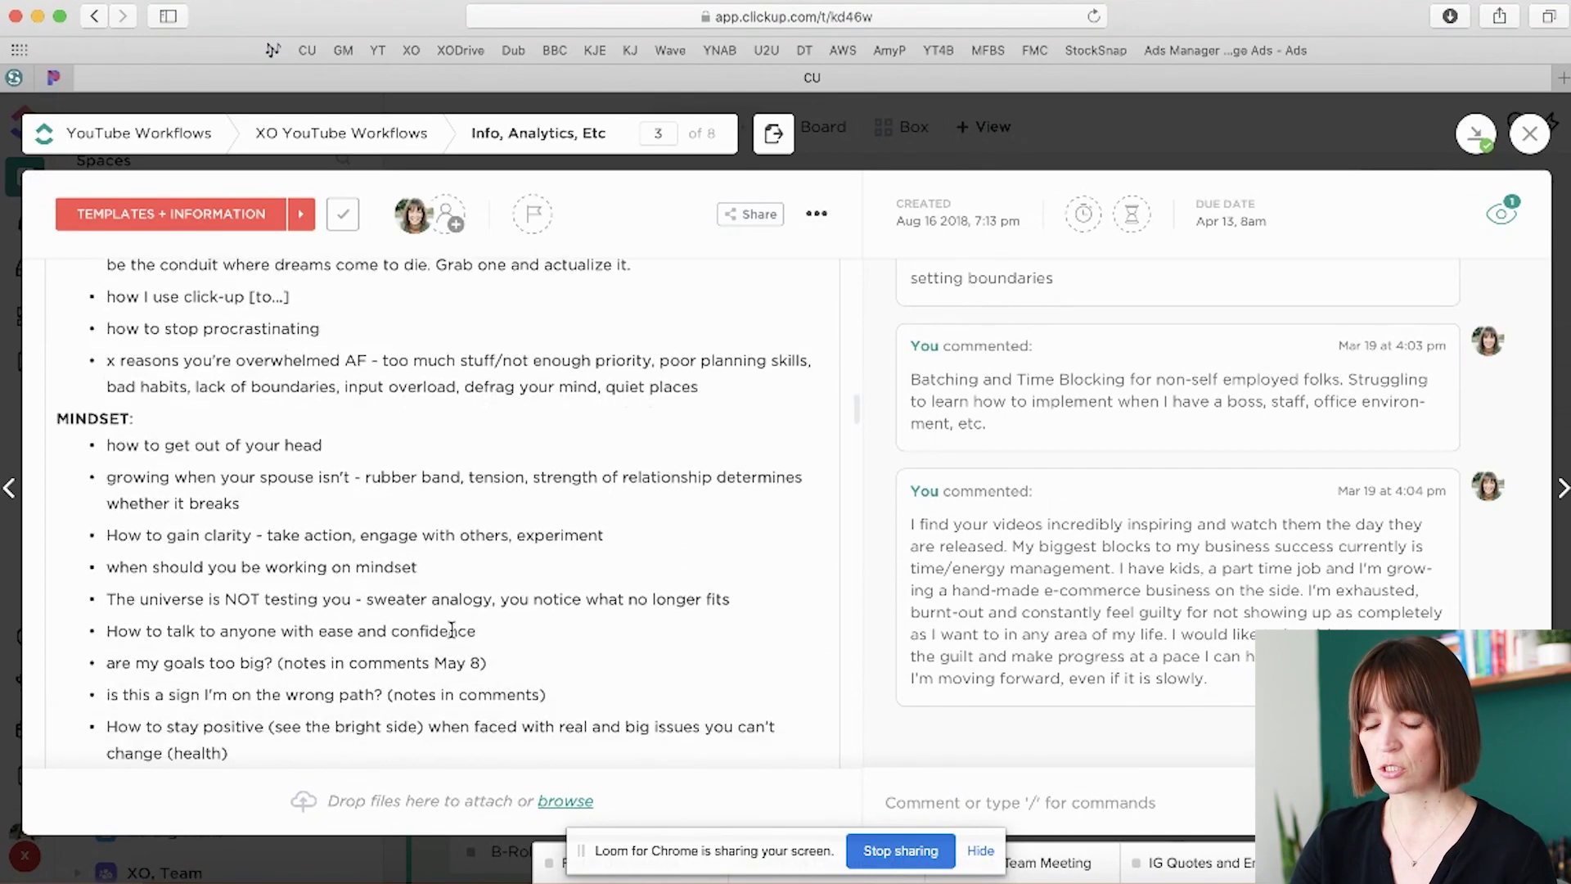
scroll(452, 630, down, 15)
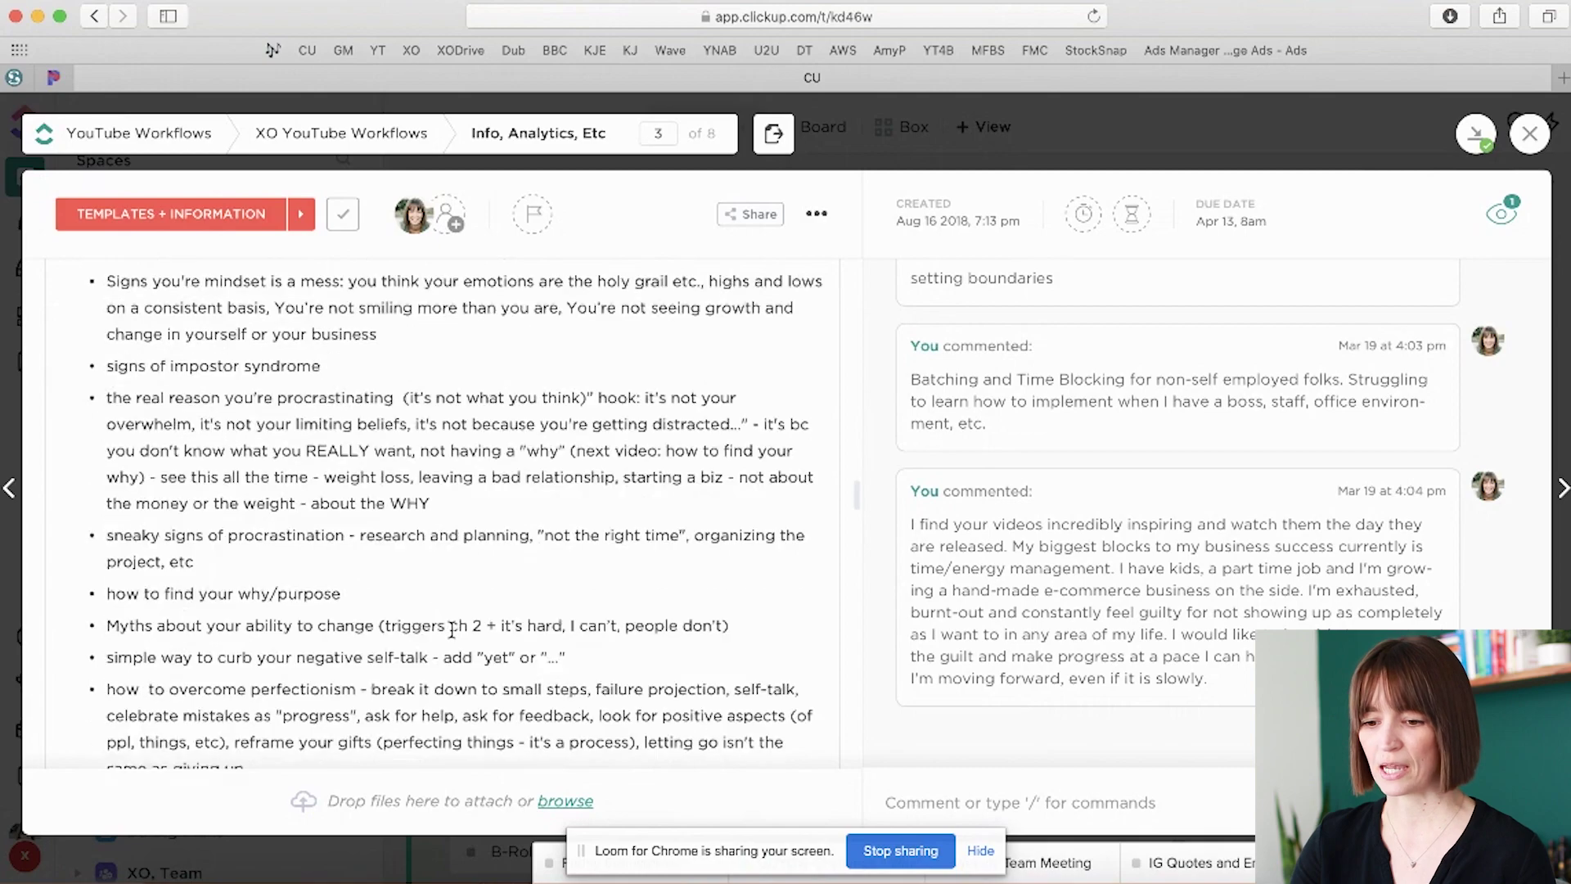
scroll(451, 630, down, 15)
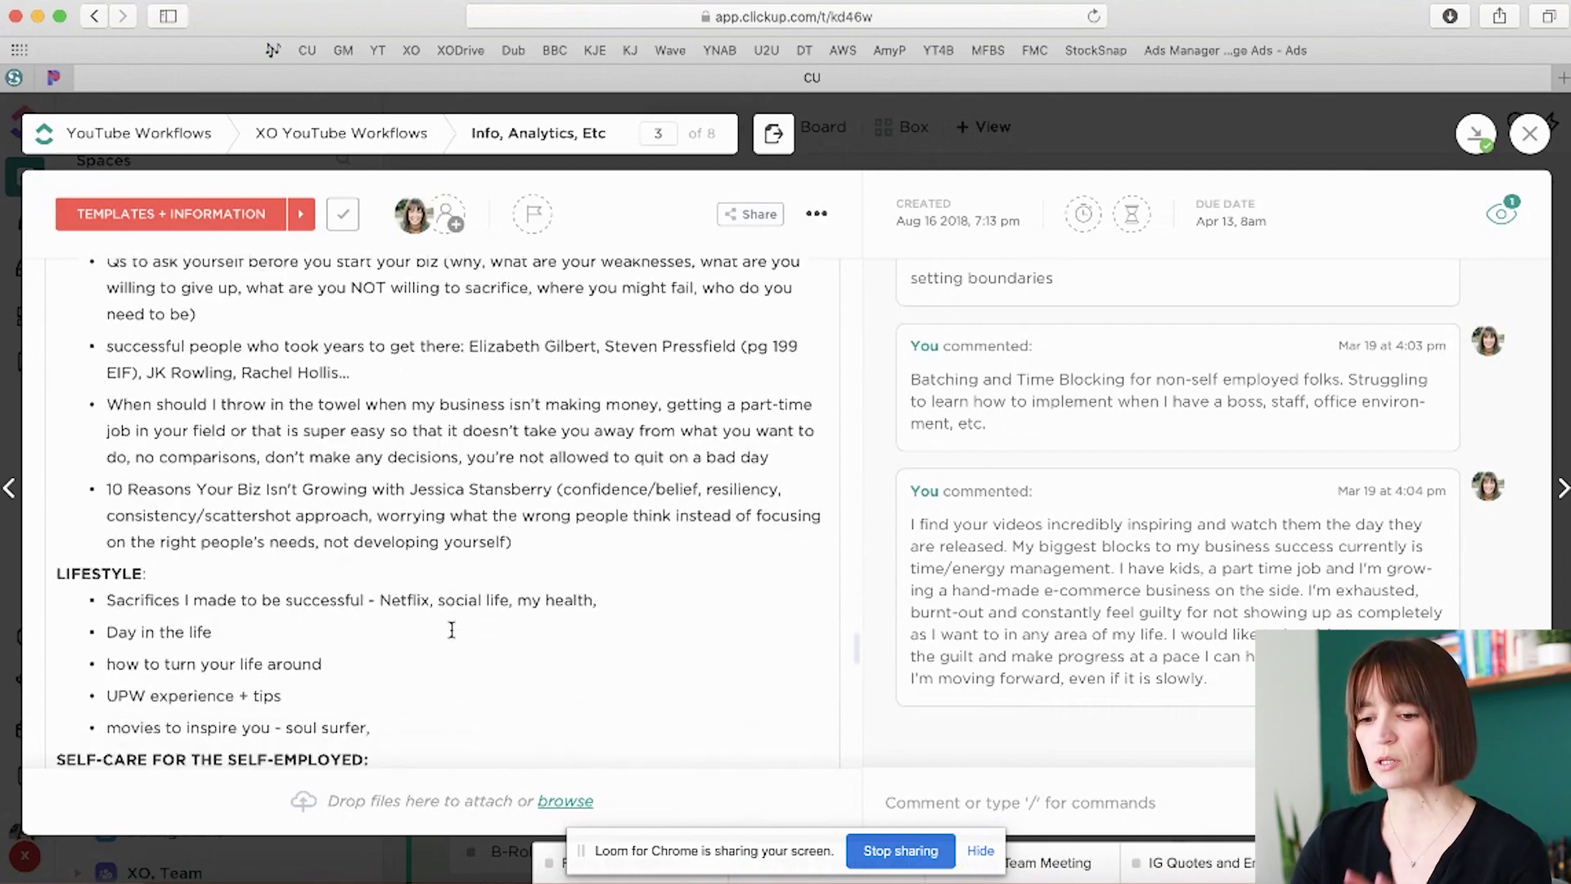
scroll(452, 630, down, 8)
scroll(452, 630, up, 12)
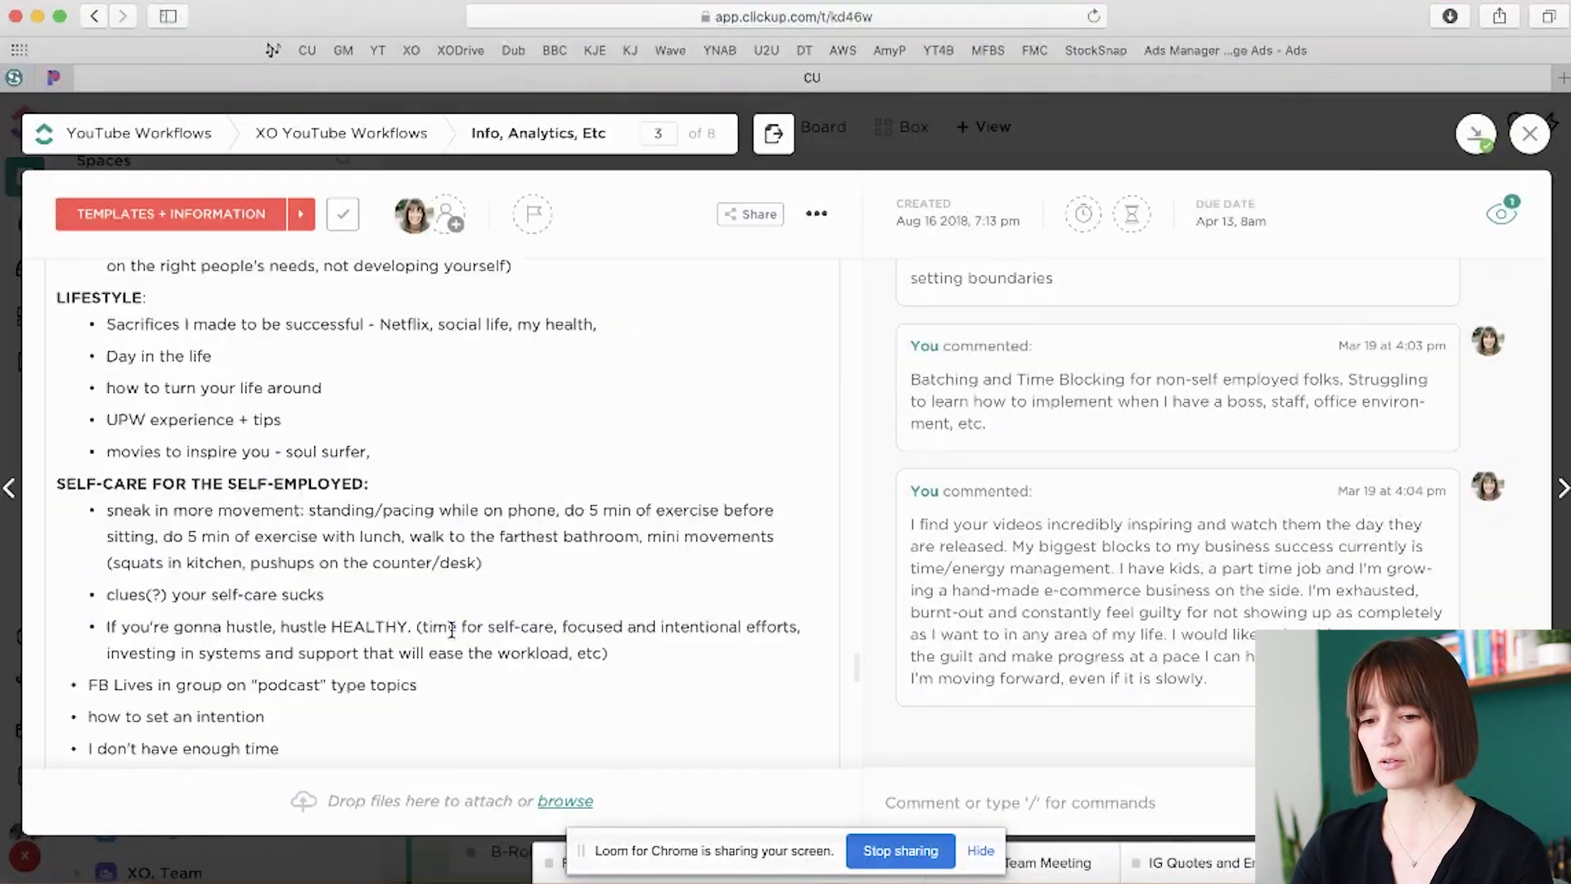
scroll(452, 630, up, 5)
scroll(452, 630, down, 8)
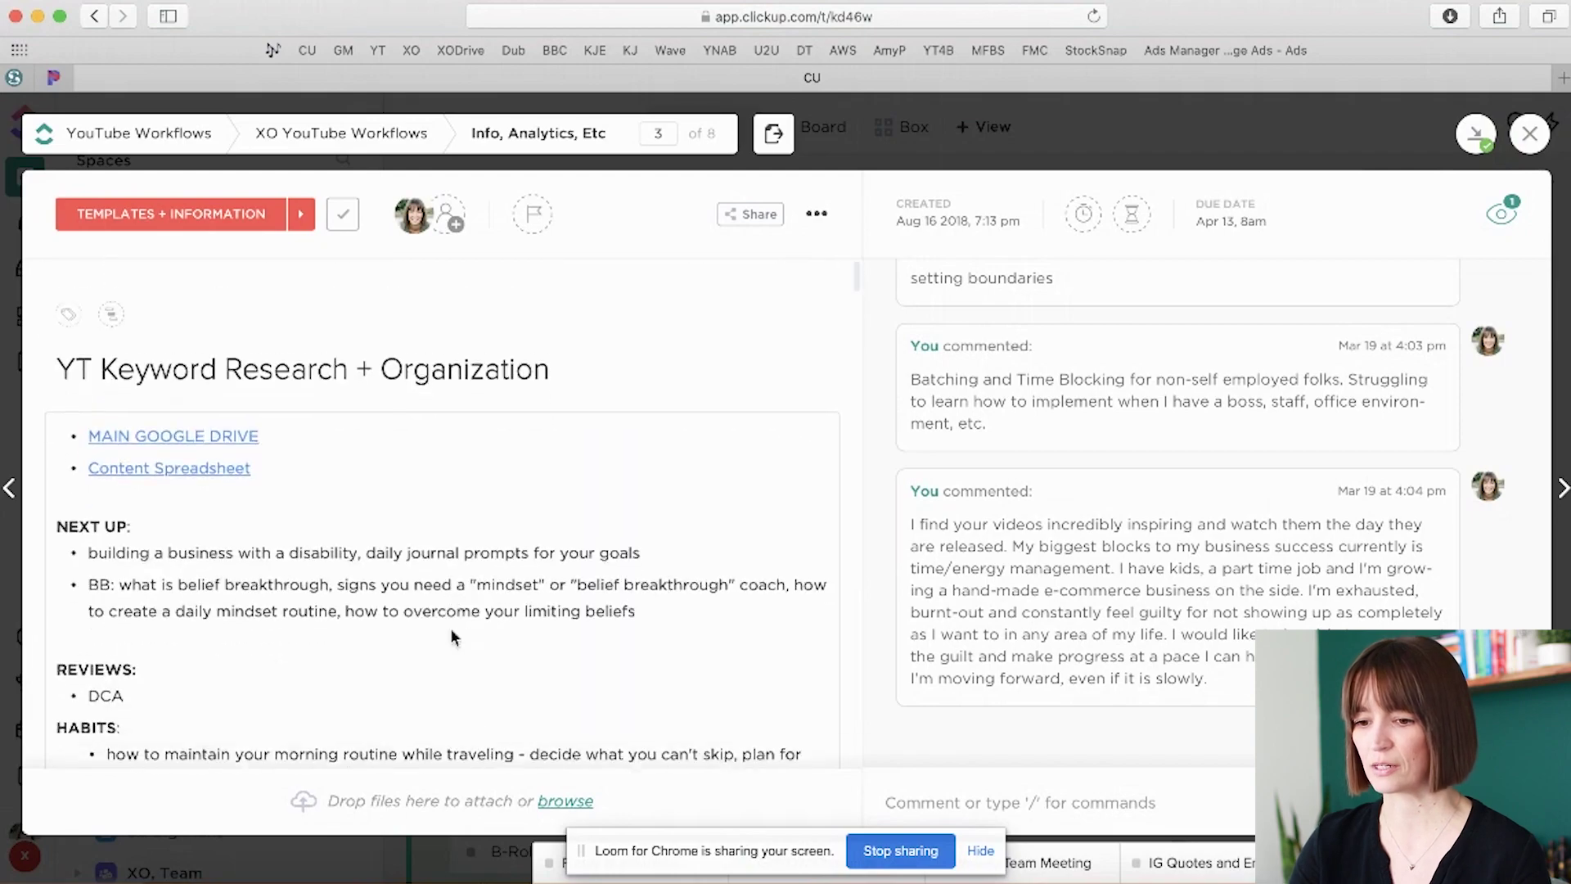
scroll(758, 579, down, 10)
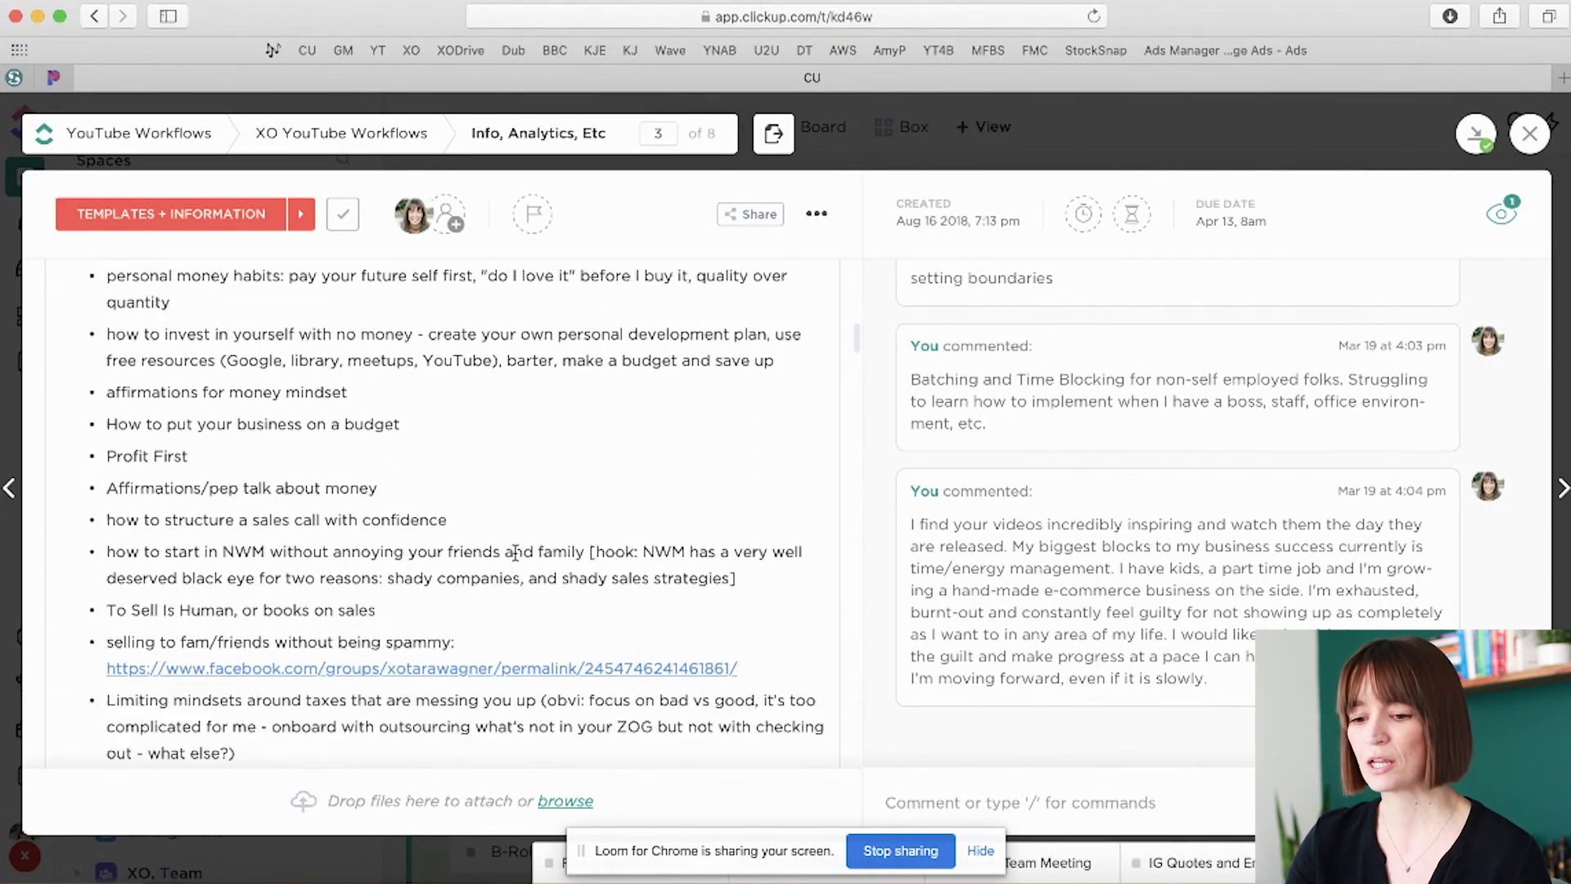
scroll(516, 553, down, 15)
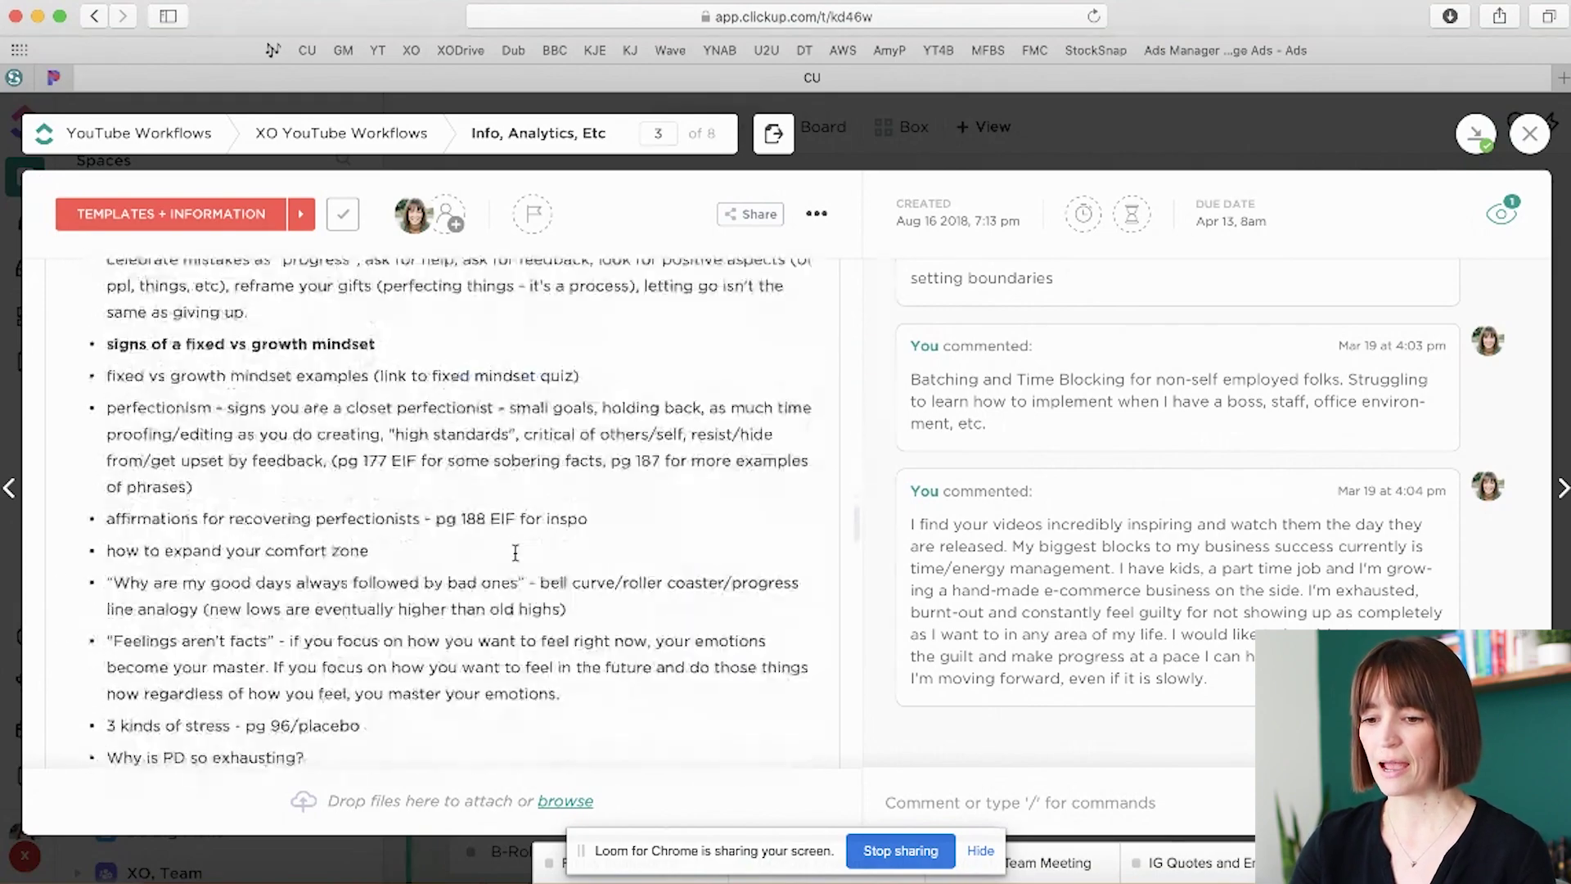
scroll(515, 553, down, 12)
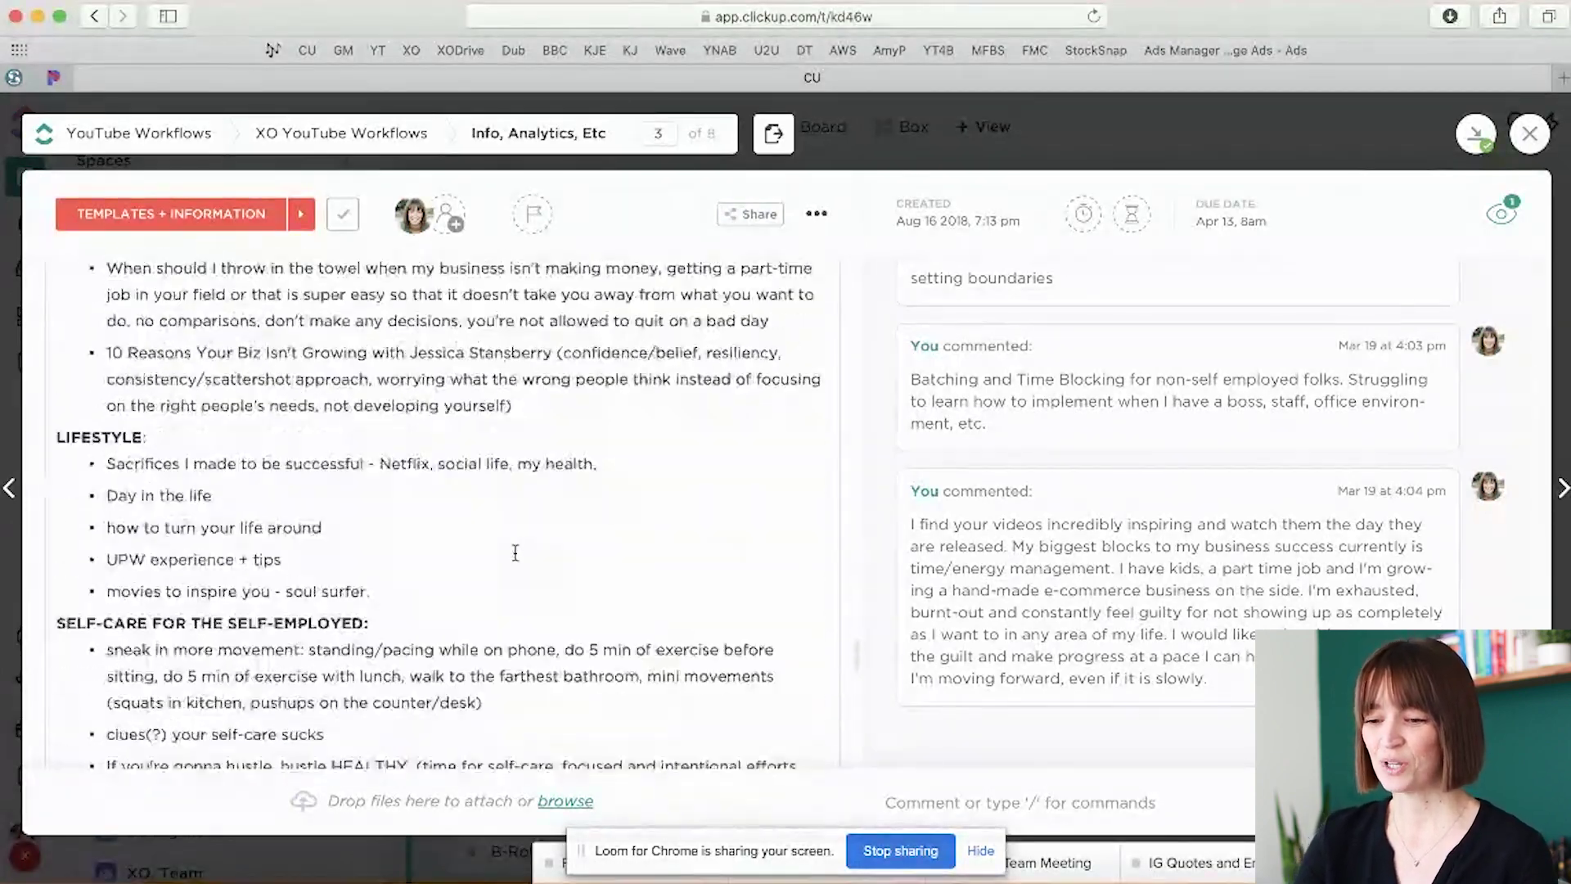
scroll(1275, 473, up, 10)
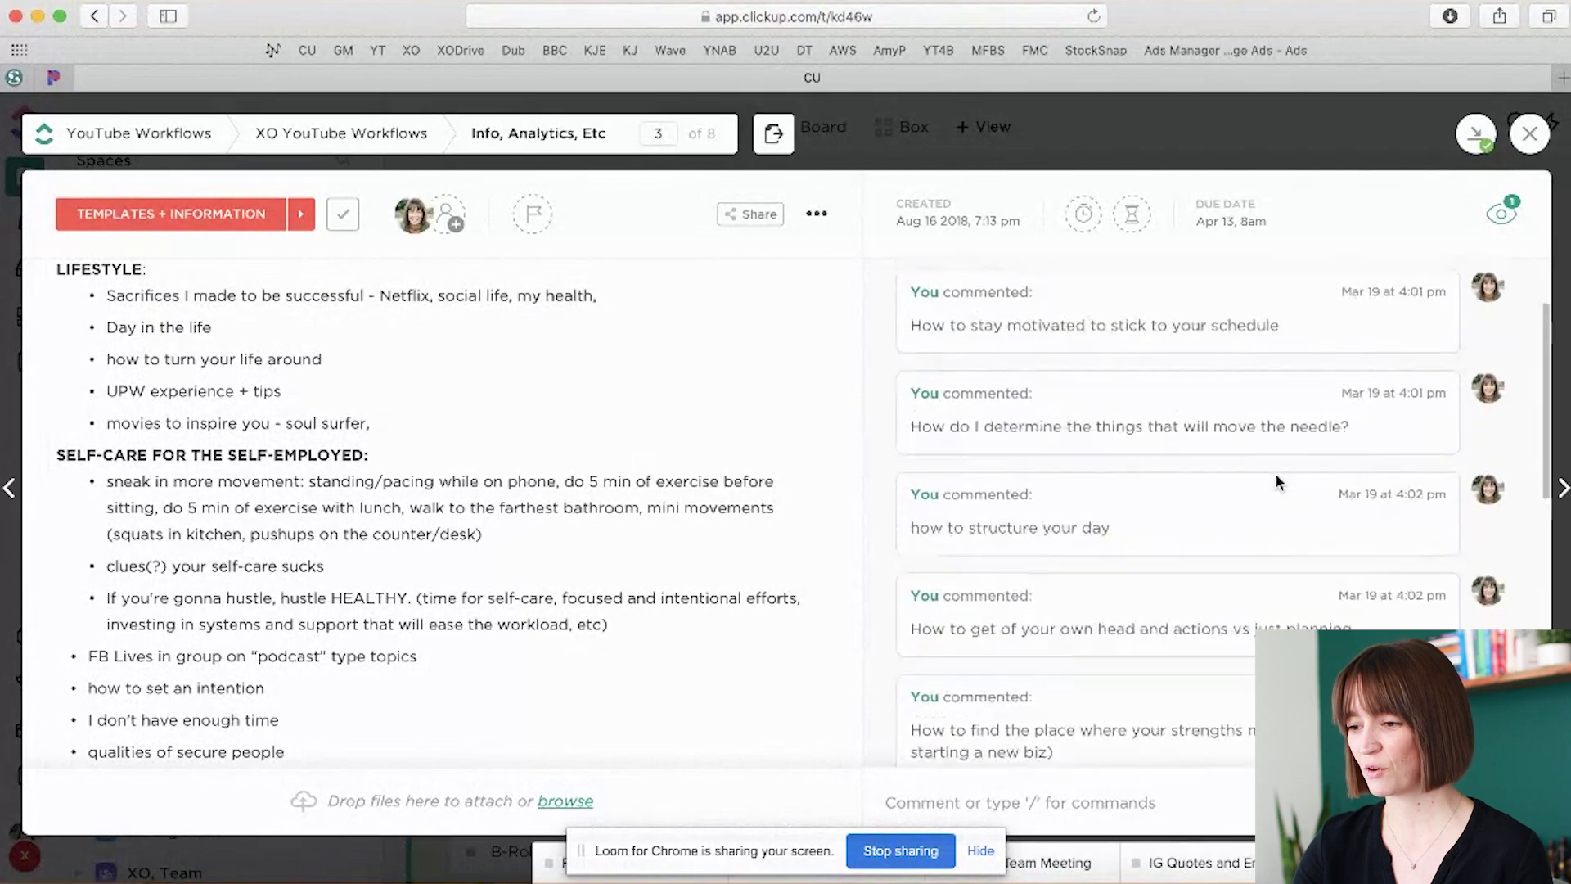
scroll(1276, 481, up, 20)
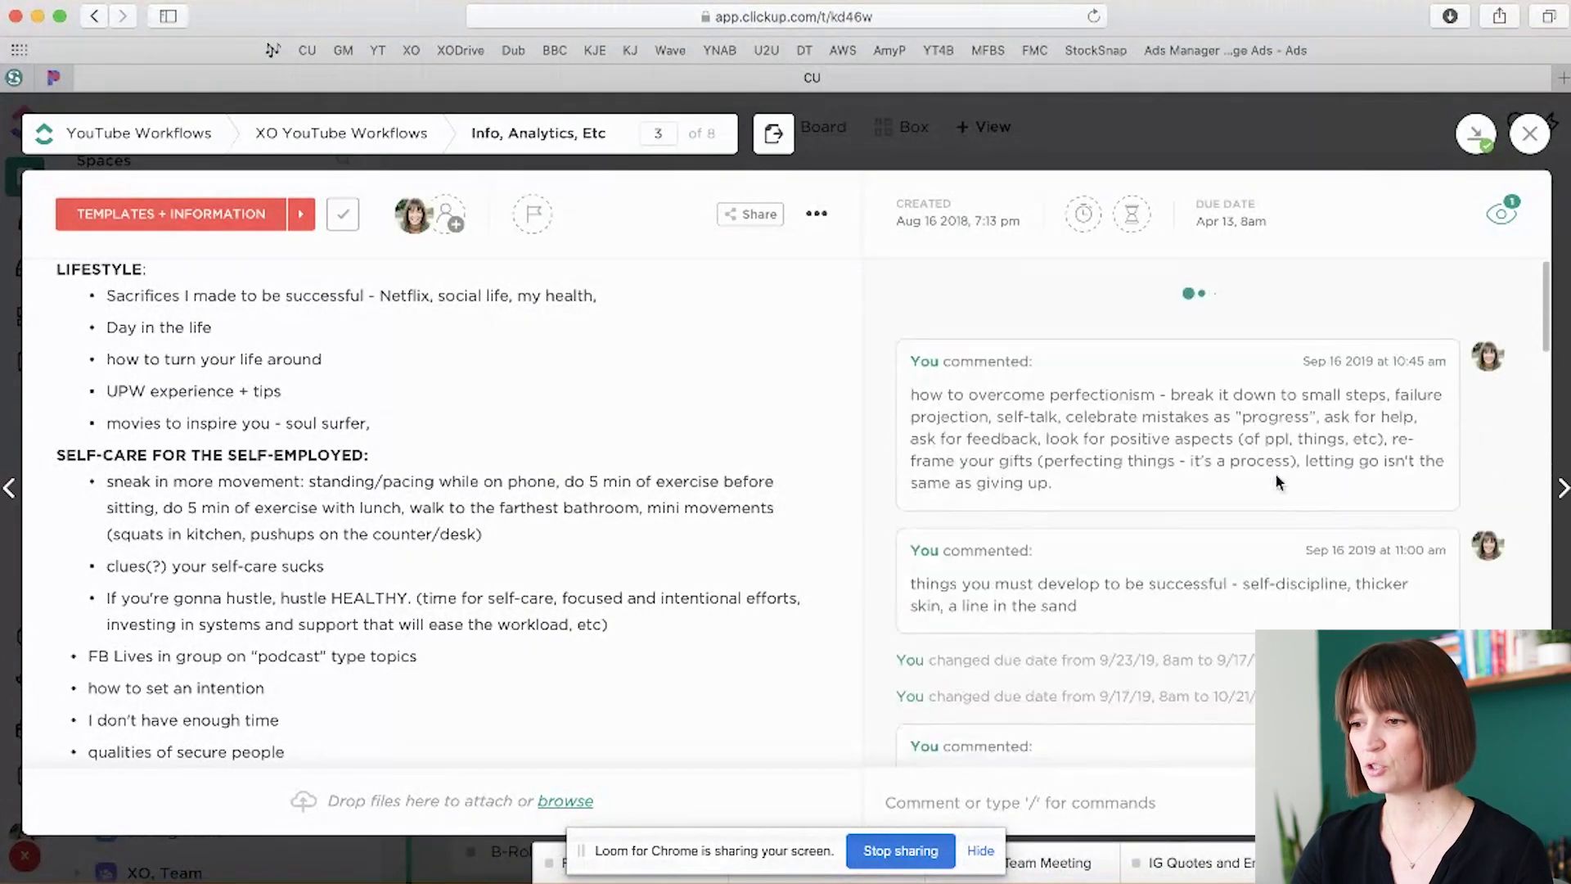
scroll(1279, 482, down, 1)
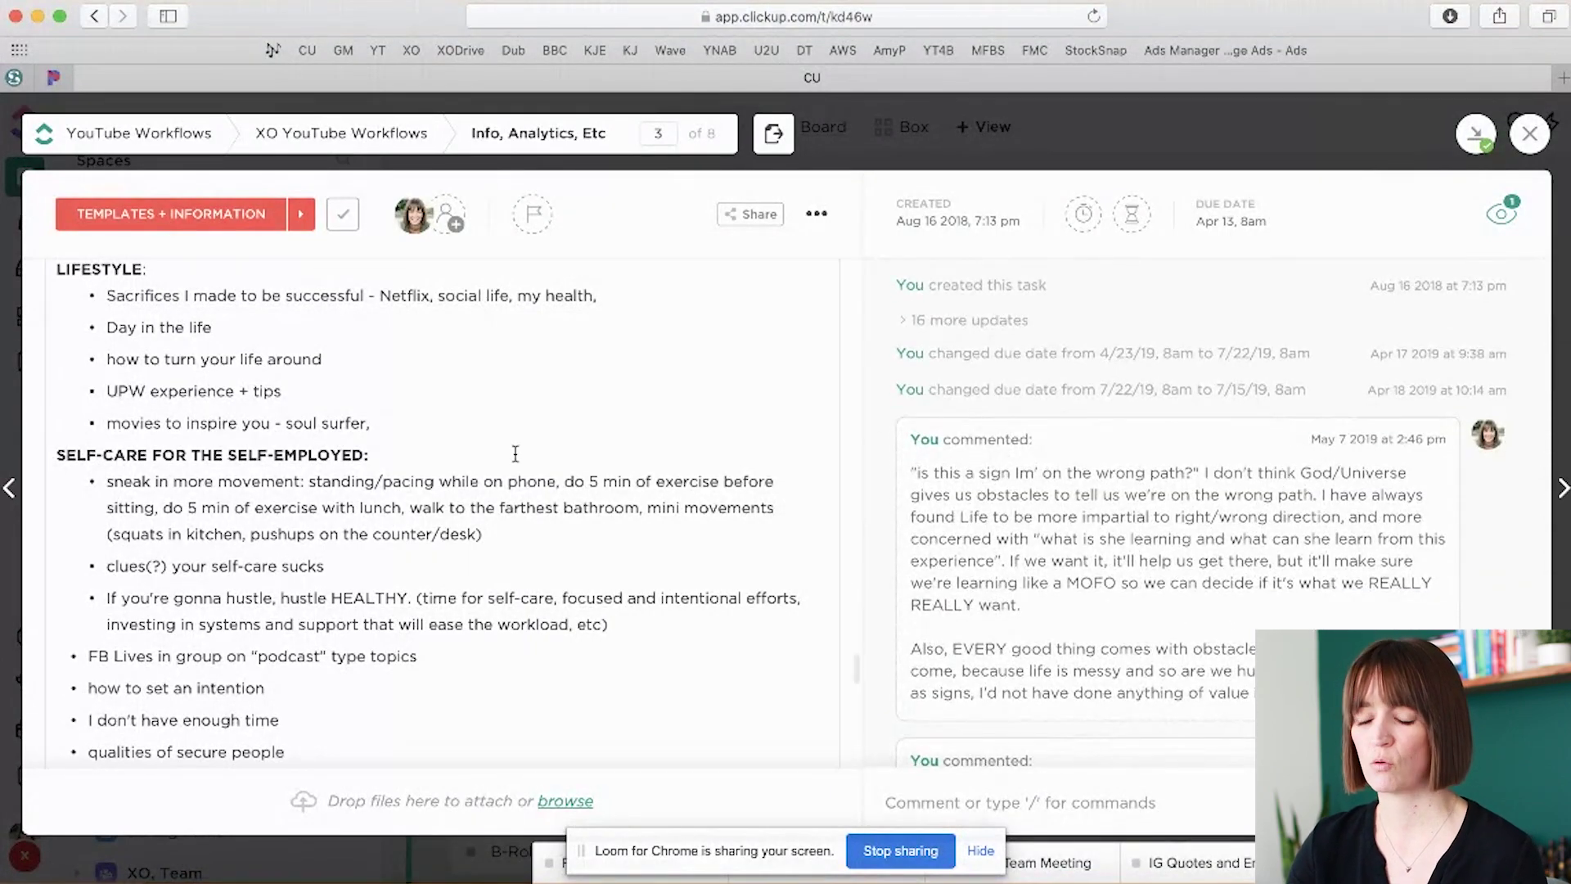
scroll(516, 453, up, 20)
scroll(515, 454, up, 5)
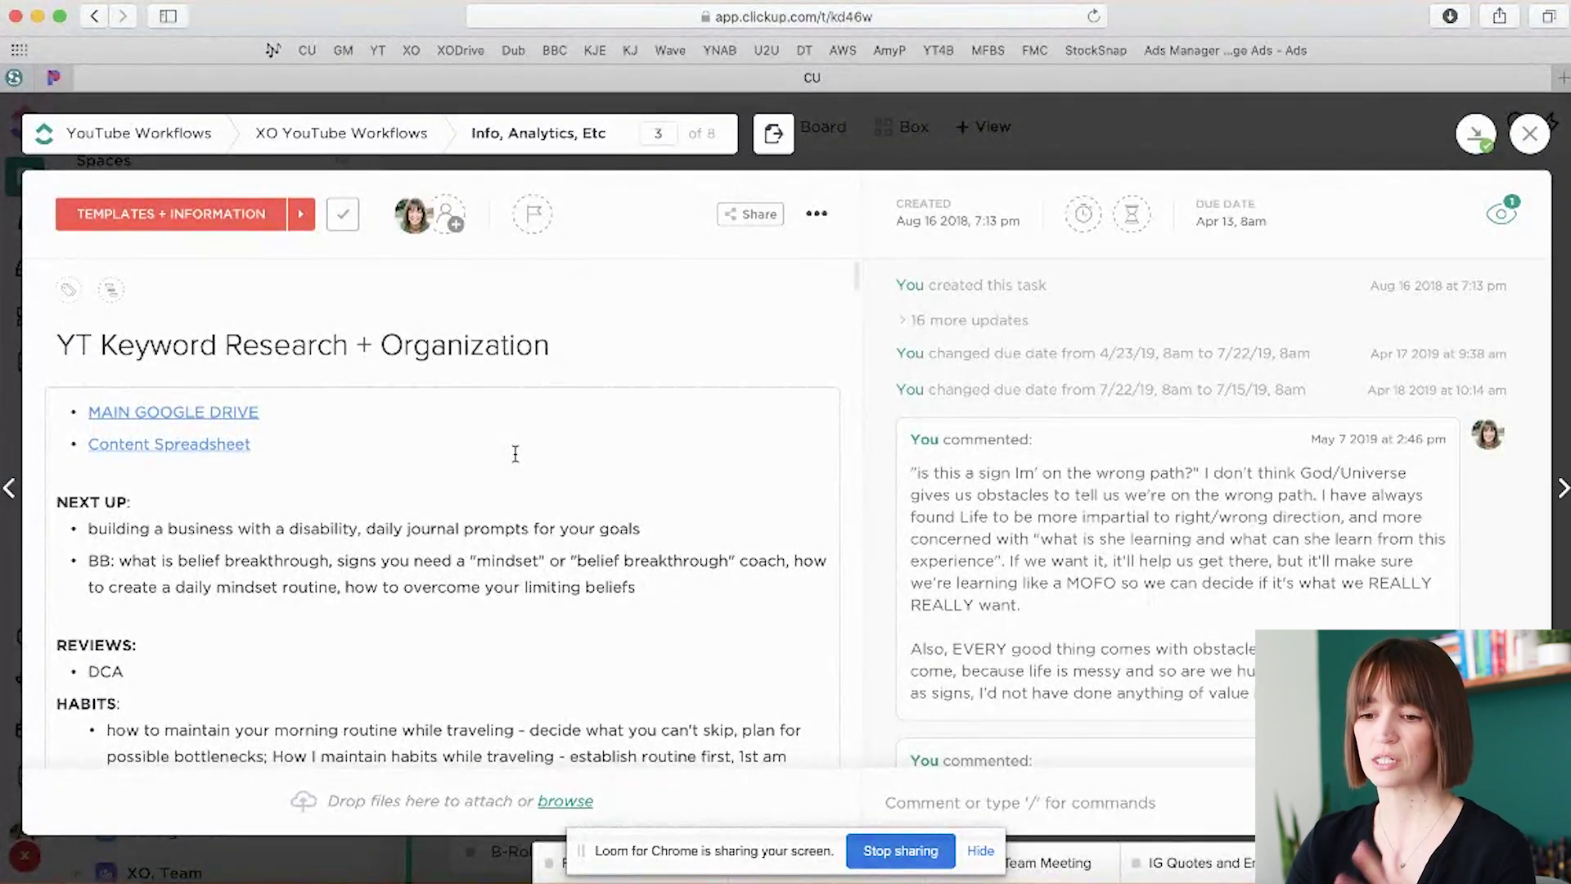
scroll(515, 454, down, 15)
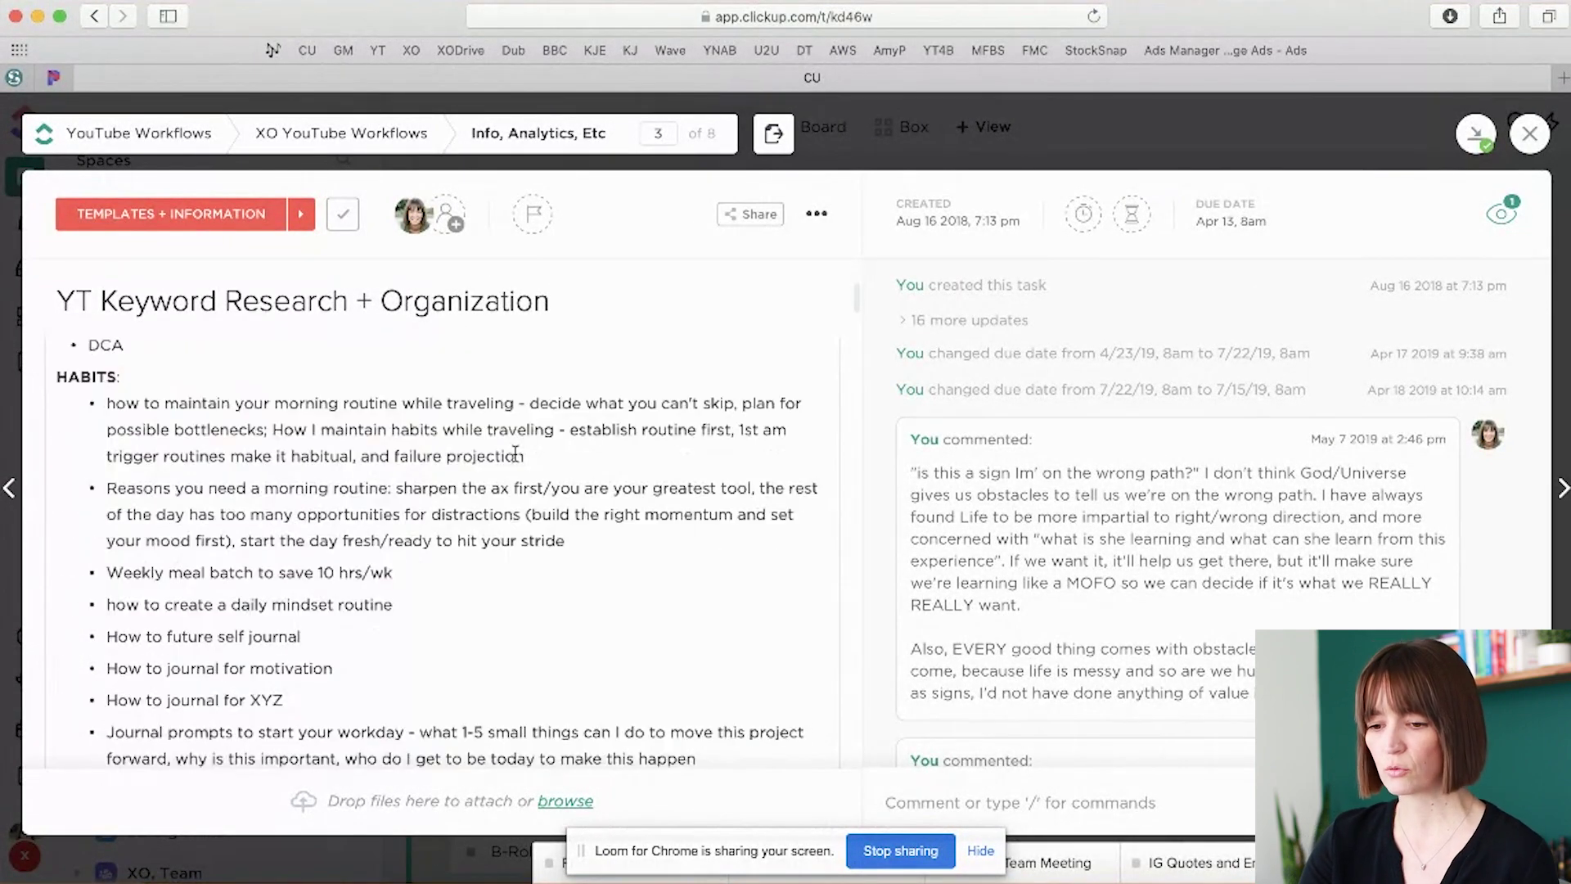
scroll(515, 453, down, 10)
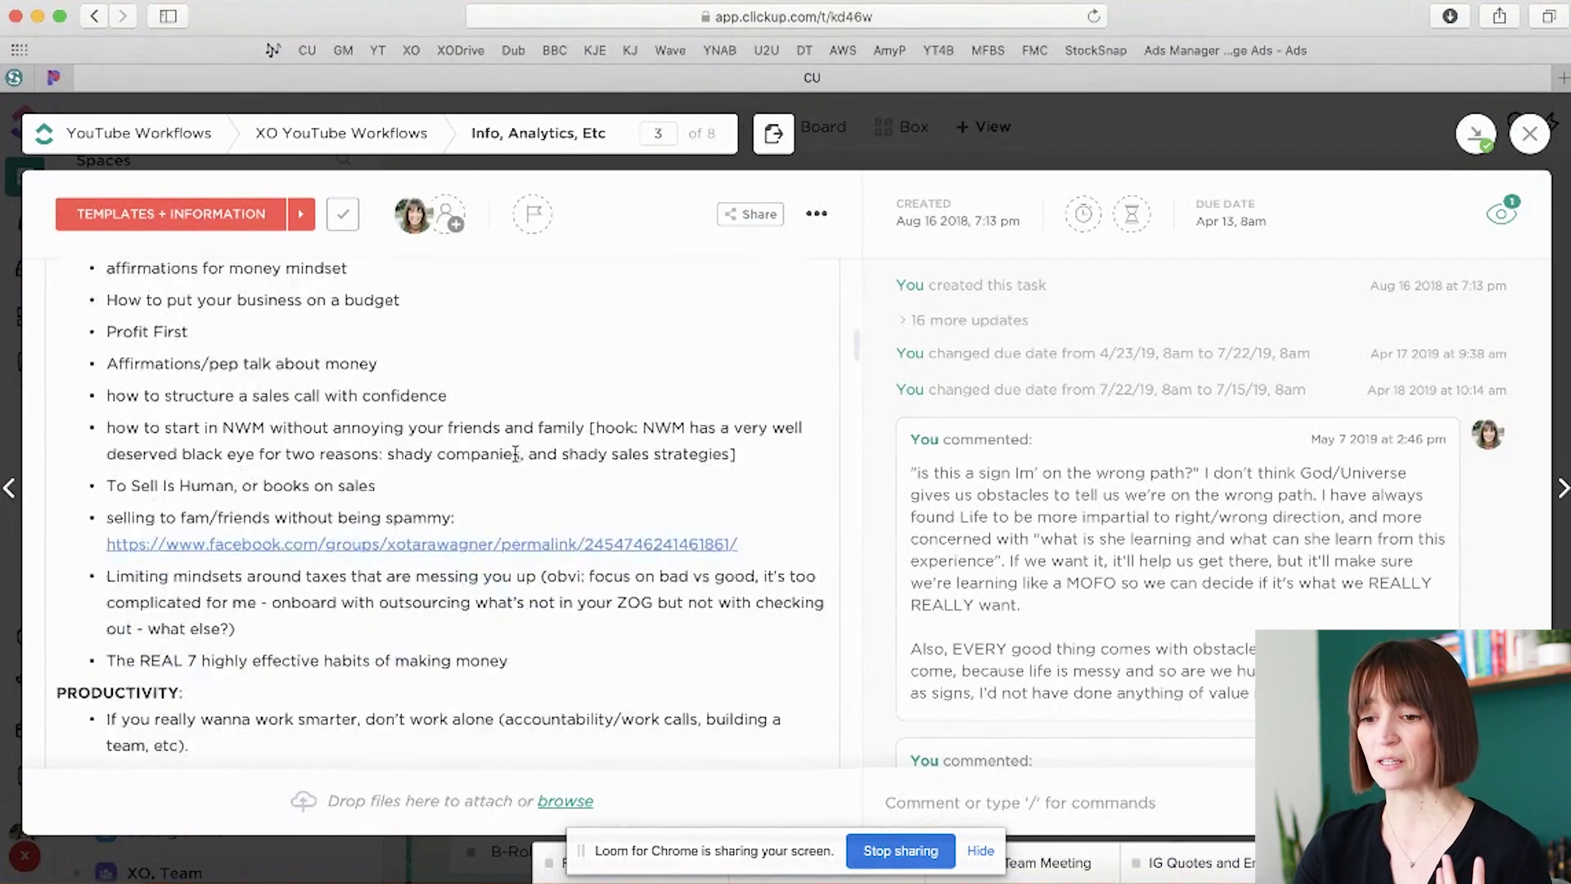
scroll(515, 453, down, 6)
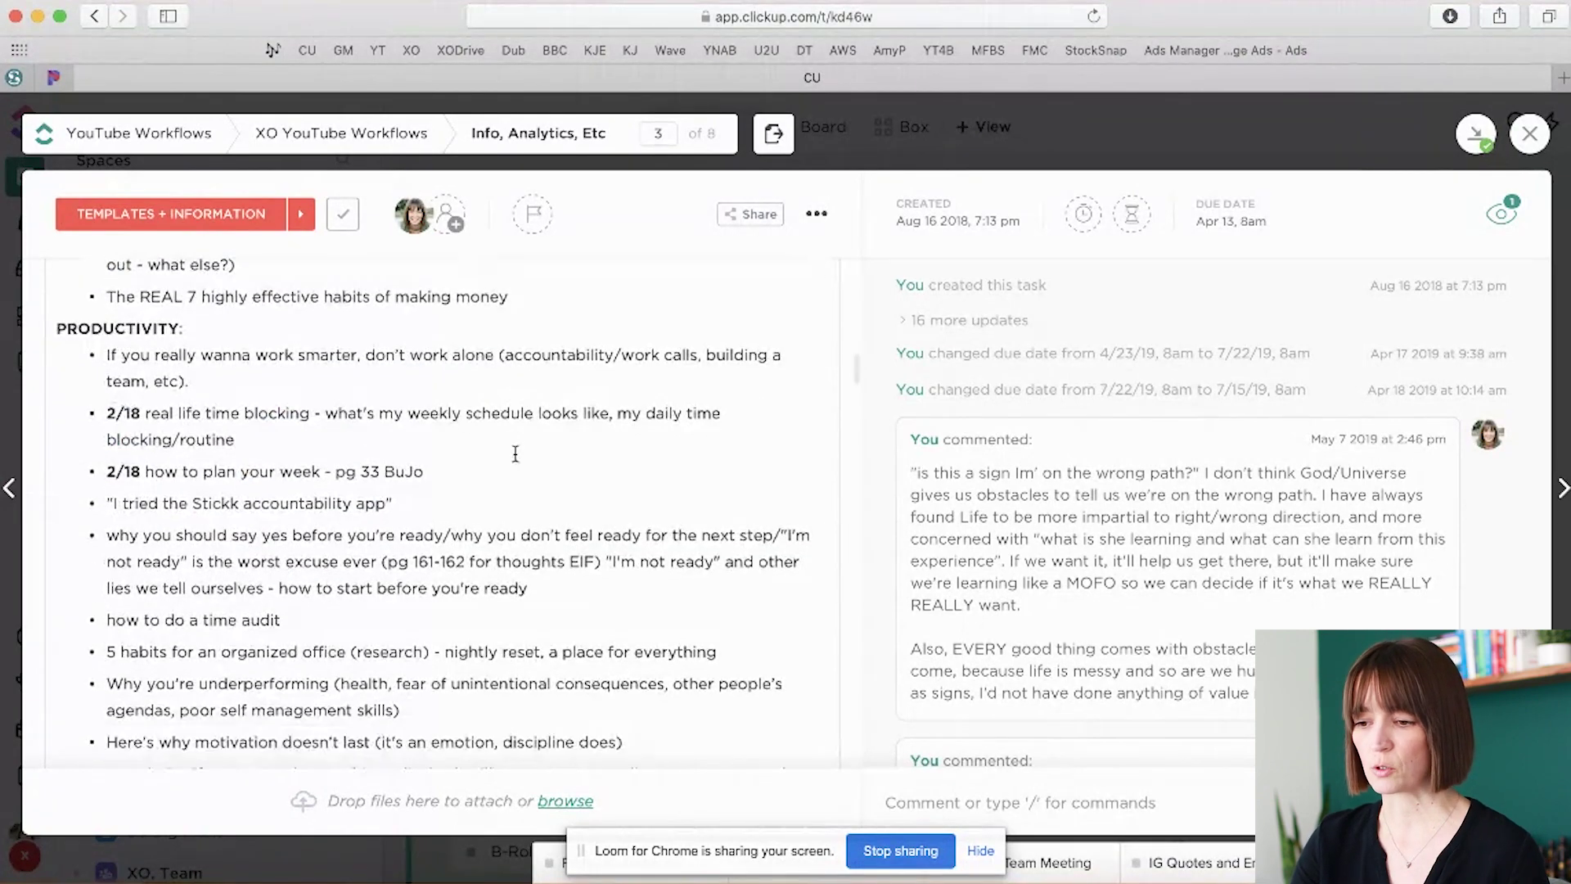
scroll(516, 453, down, 9)
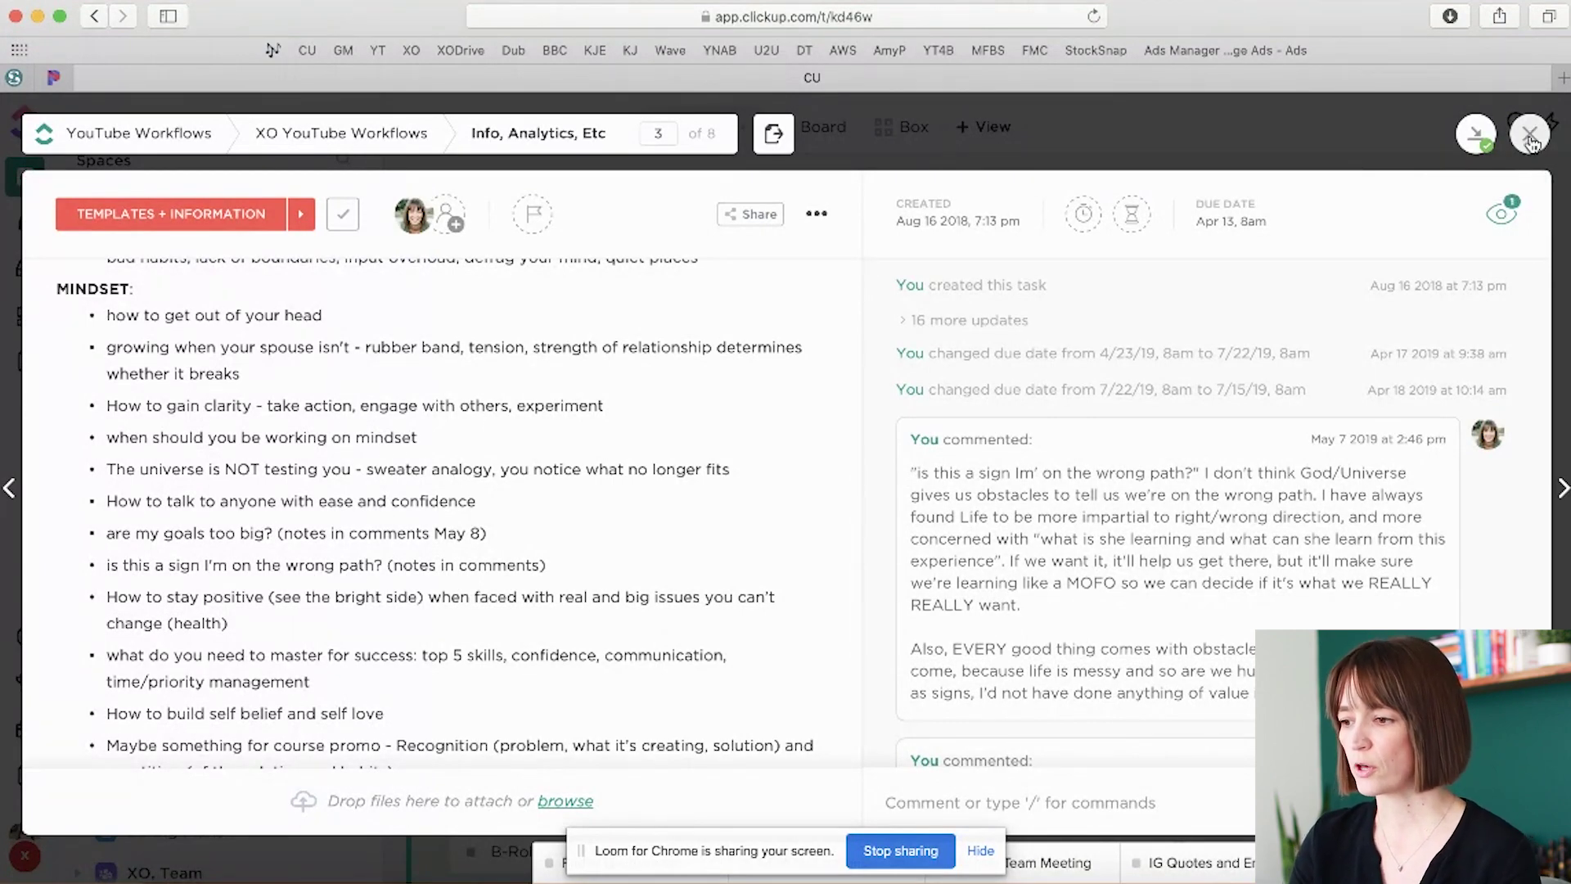
Step: Close the task, go to the In Progress list, and open the DATE - YouTube Video Workflow [MASTER] template
click(1532, 143)
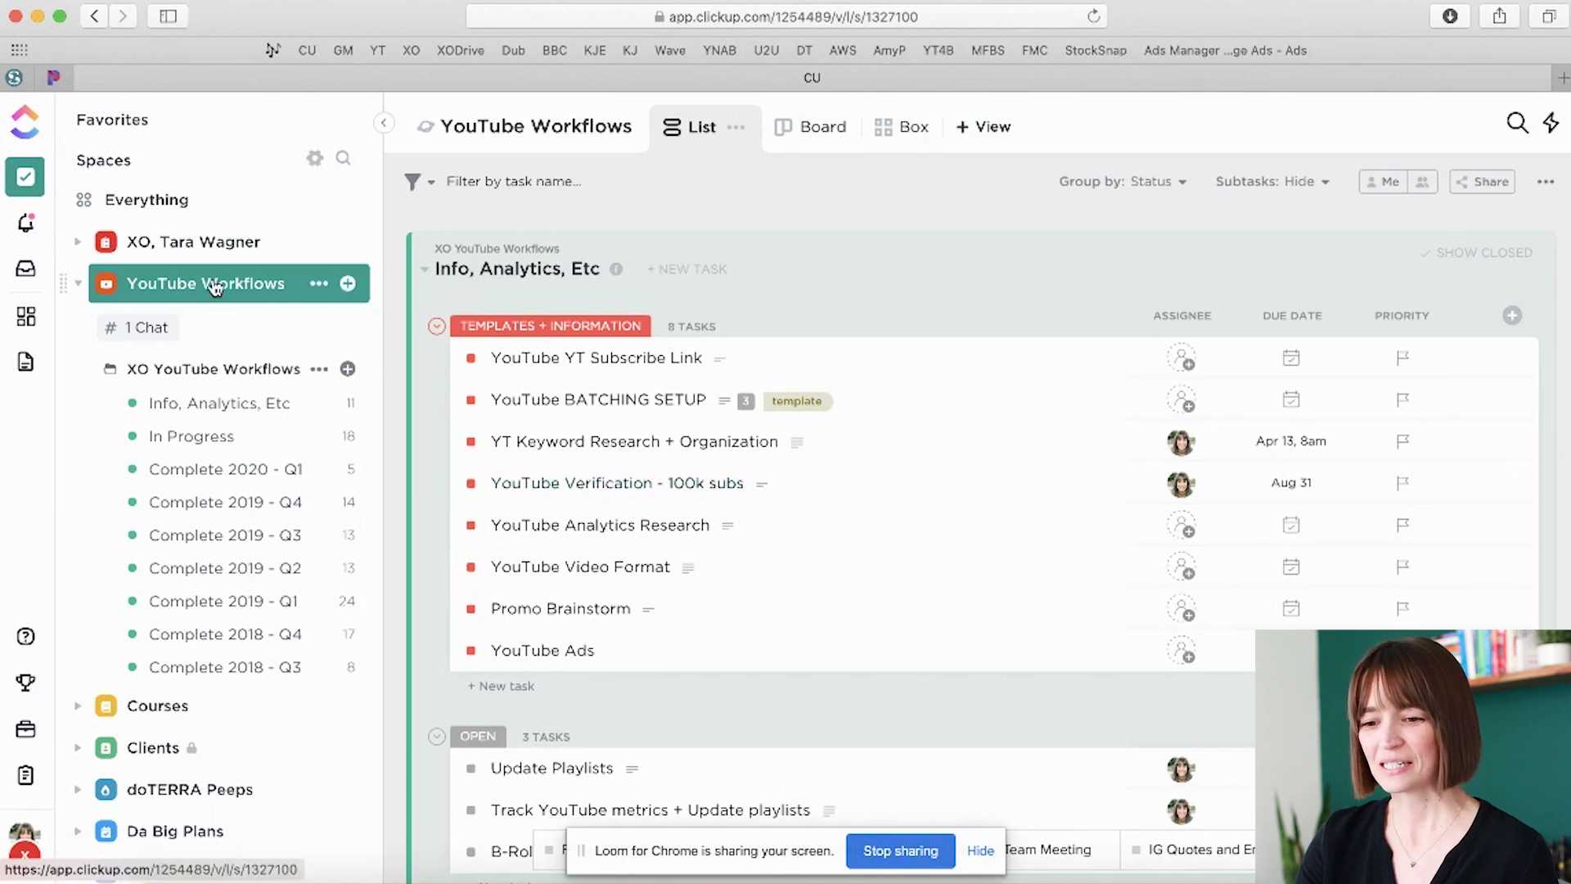
click(173, 439)
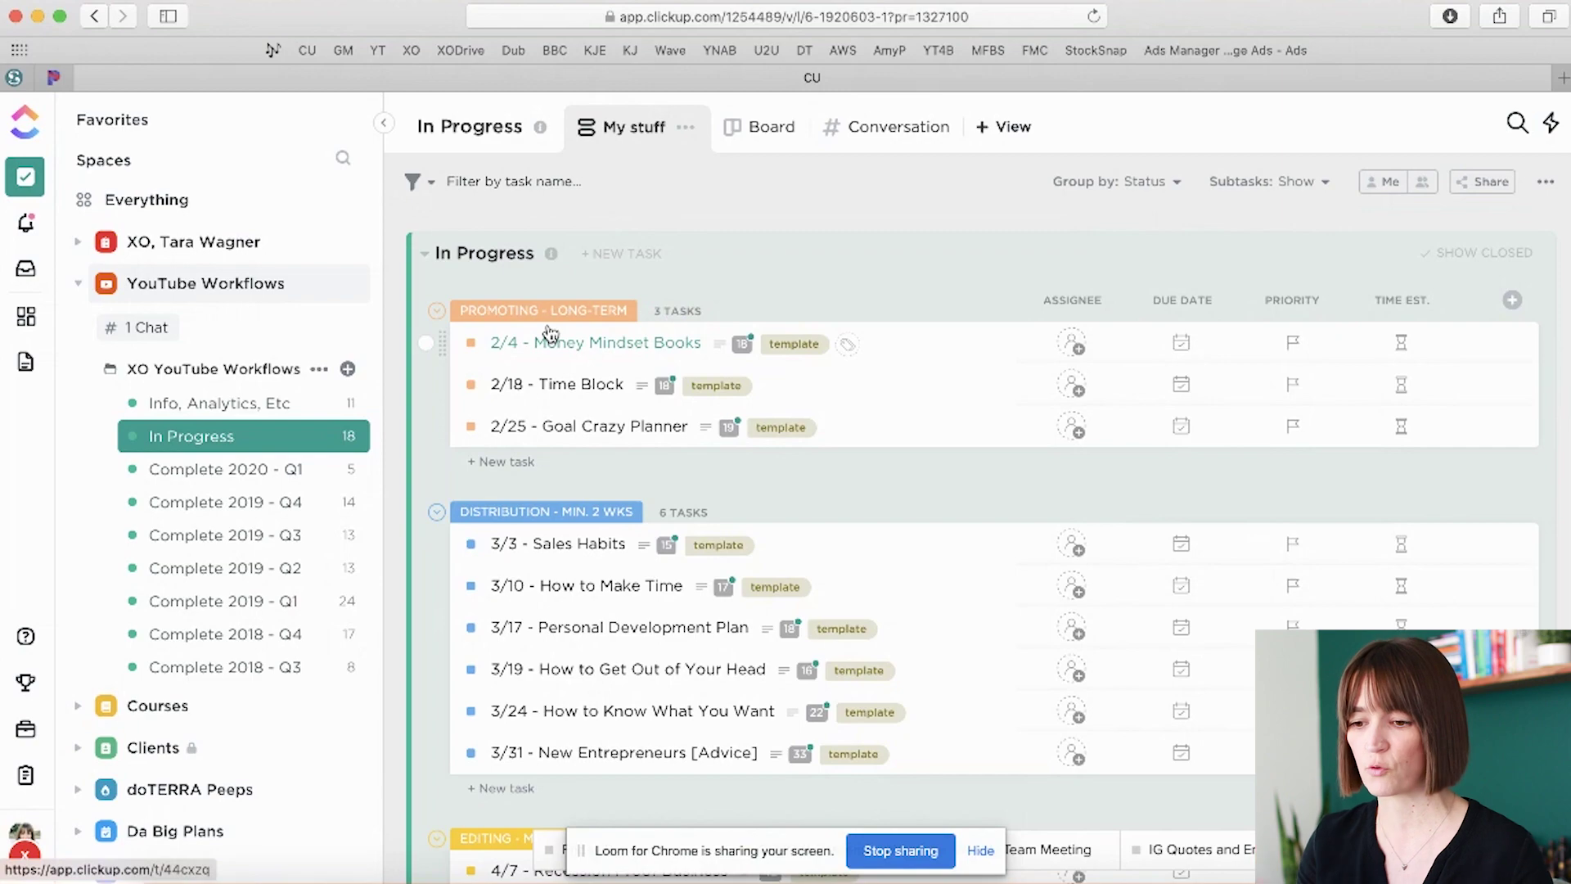
scroll(550, 333, down, 15)
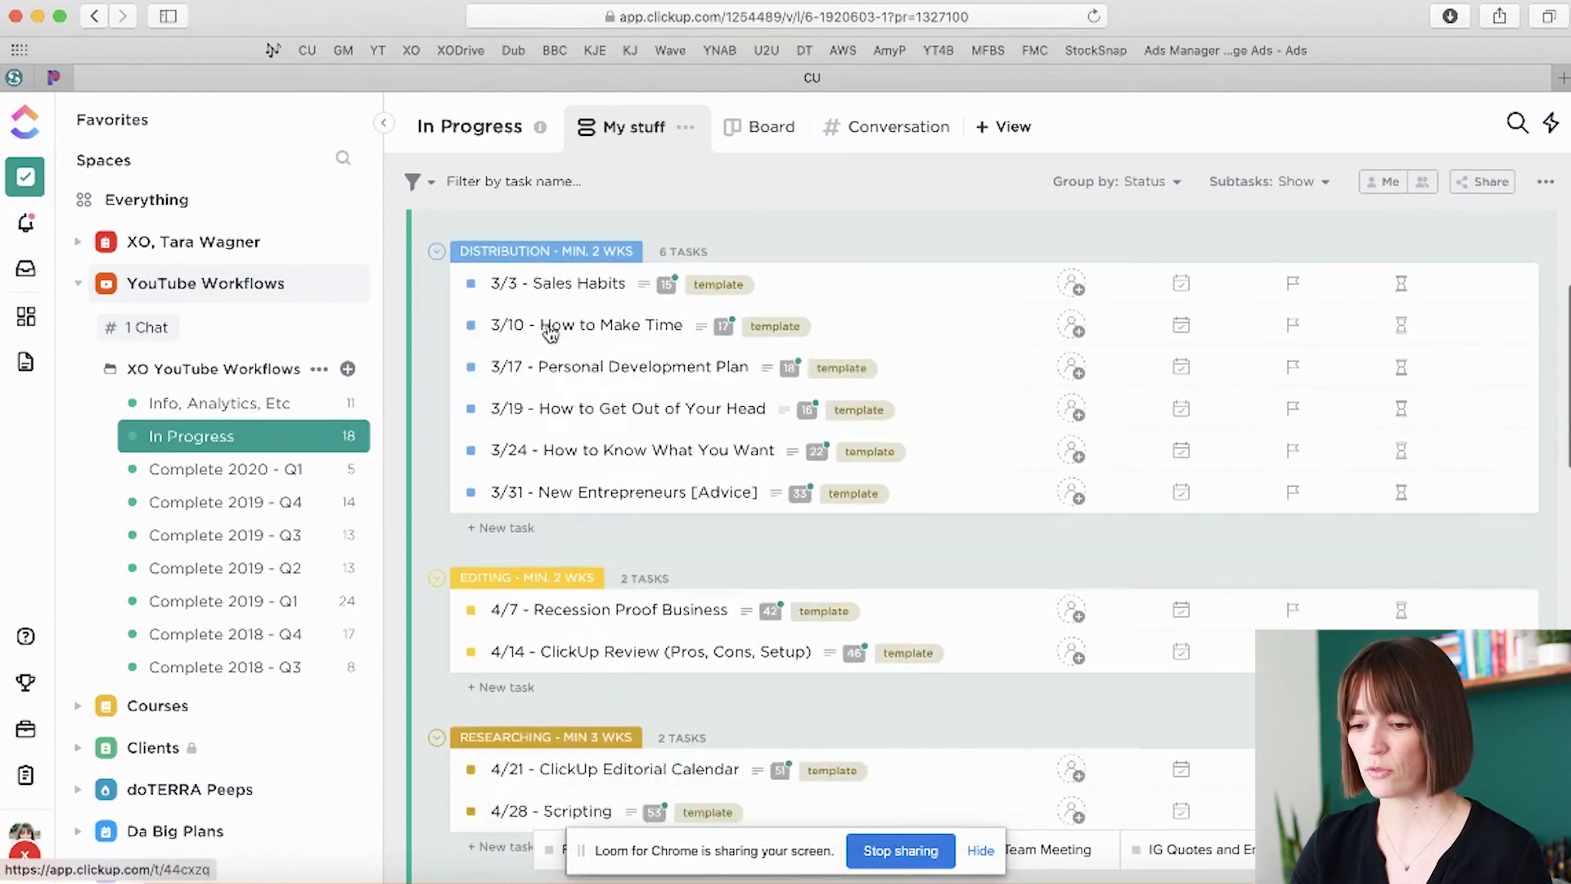
scroll(550, 333, down, 2)
scroll(549, 333, up, 7)
scroll(550, 333, up, 10)
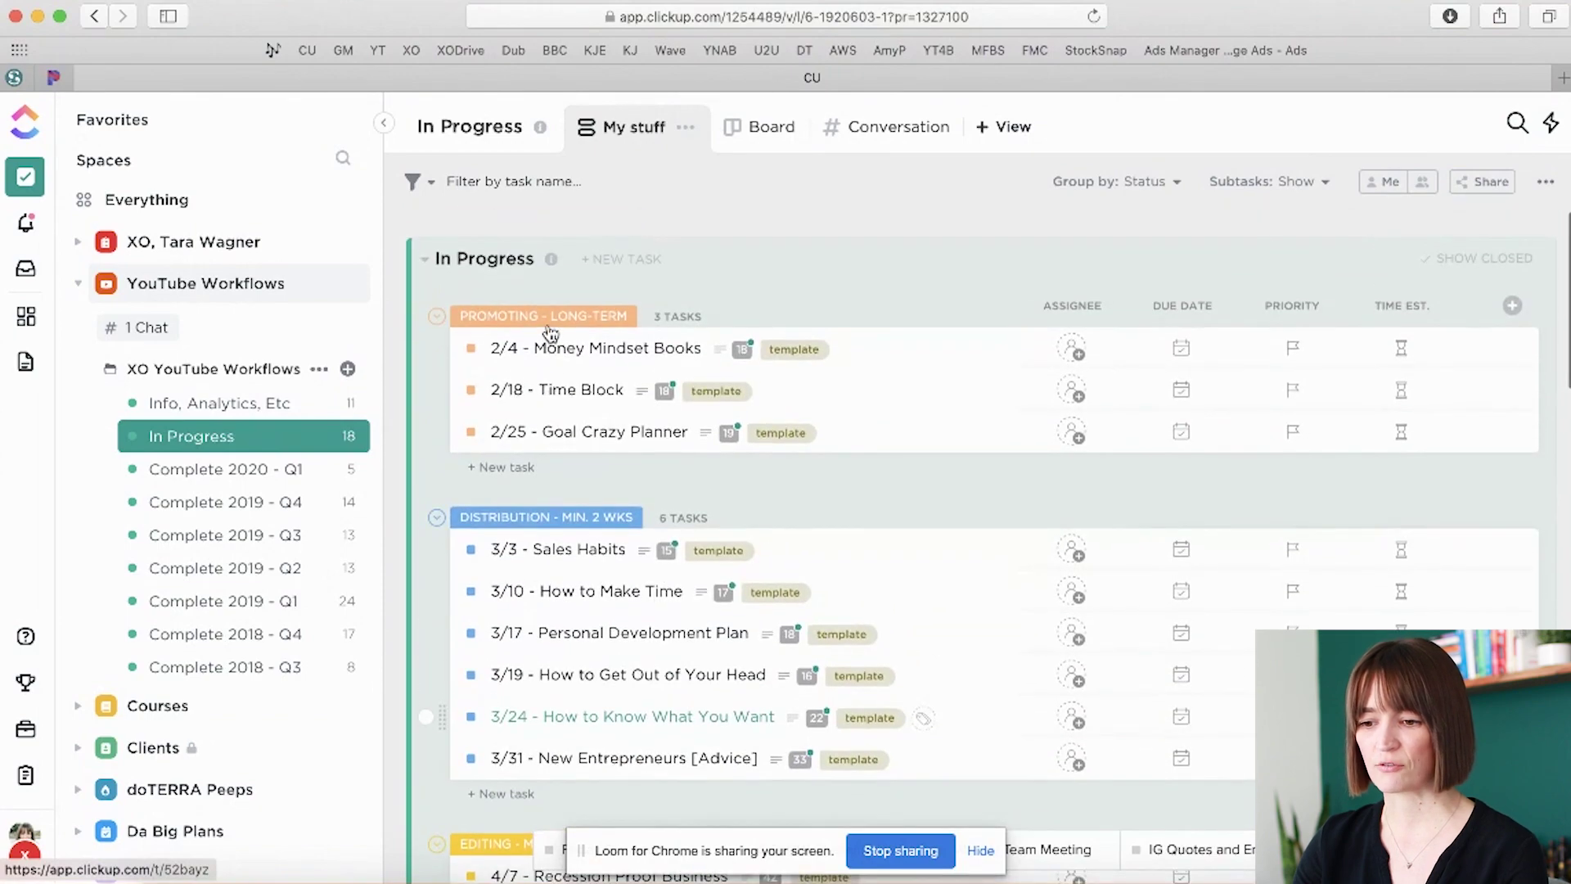
scroll(550, 331, down, 6)
scroll(549, 330, down, 16)
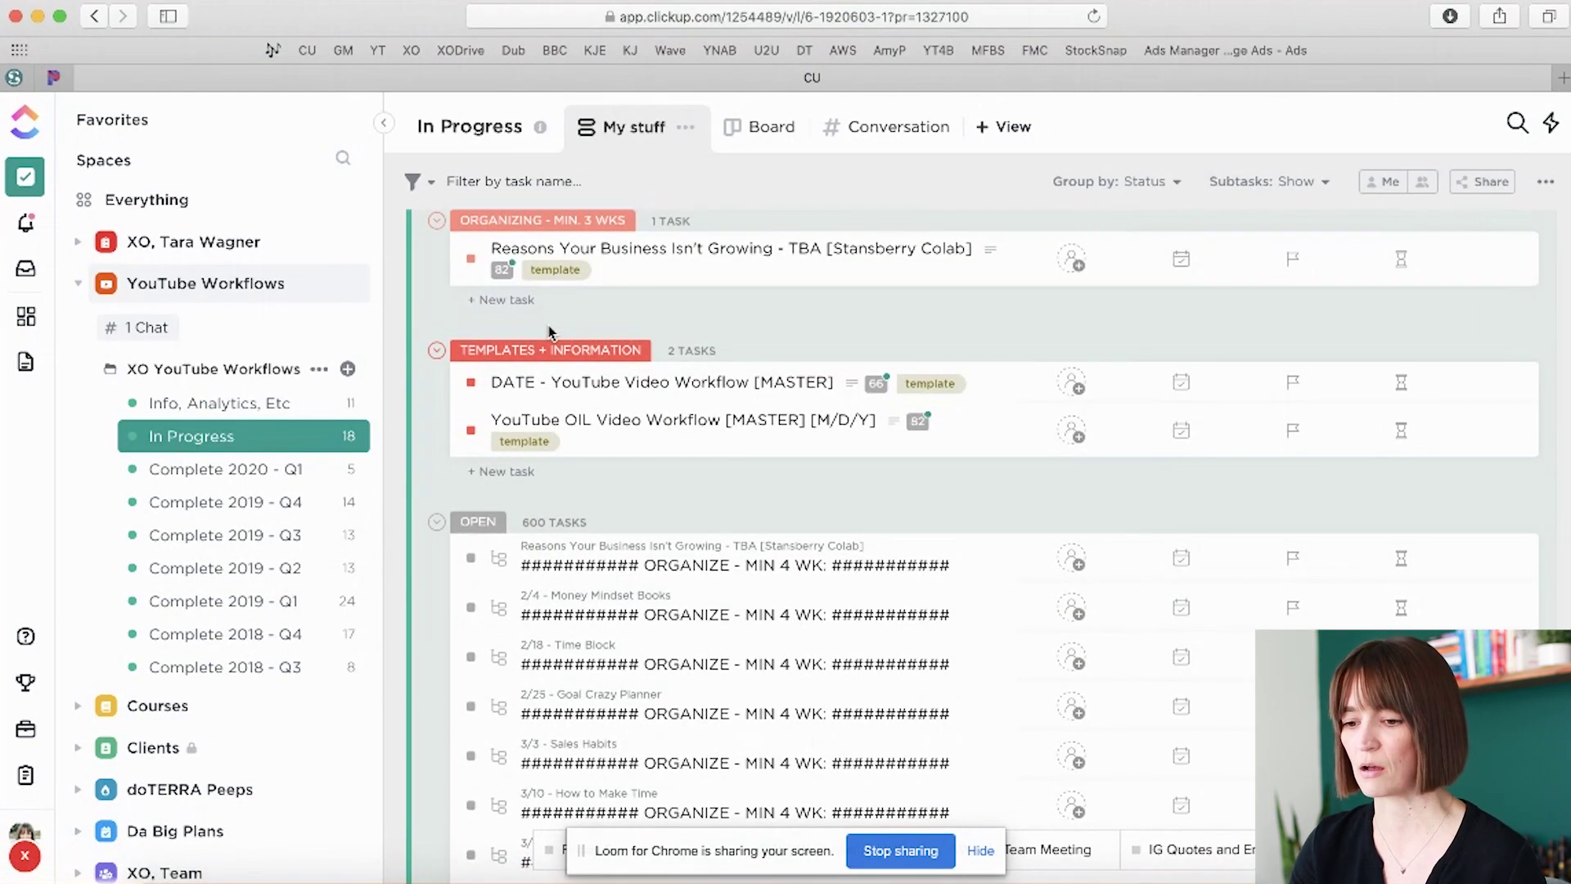
click(622, 385)
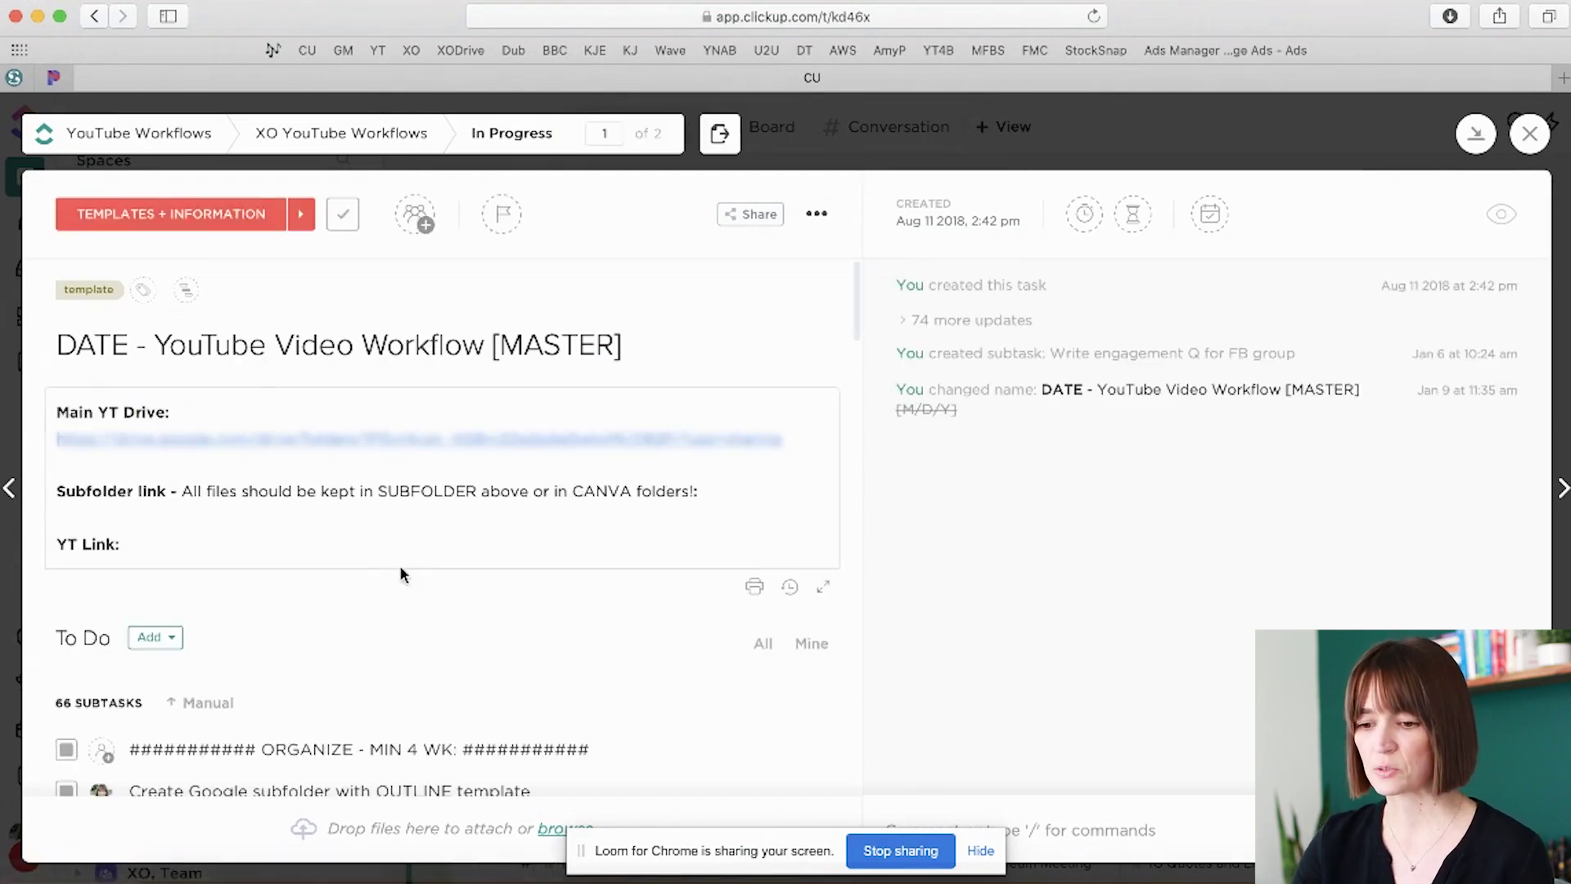
Step: Review the master task's 66 subtasks through Recording, Editing and Writing, briefly checking Task Settings
scroll(400, 569, down, 5)
scroll(400, 573, down, 7)
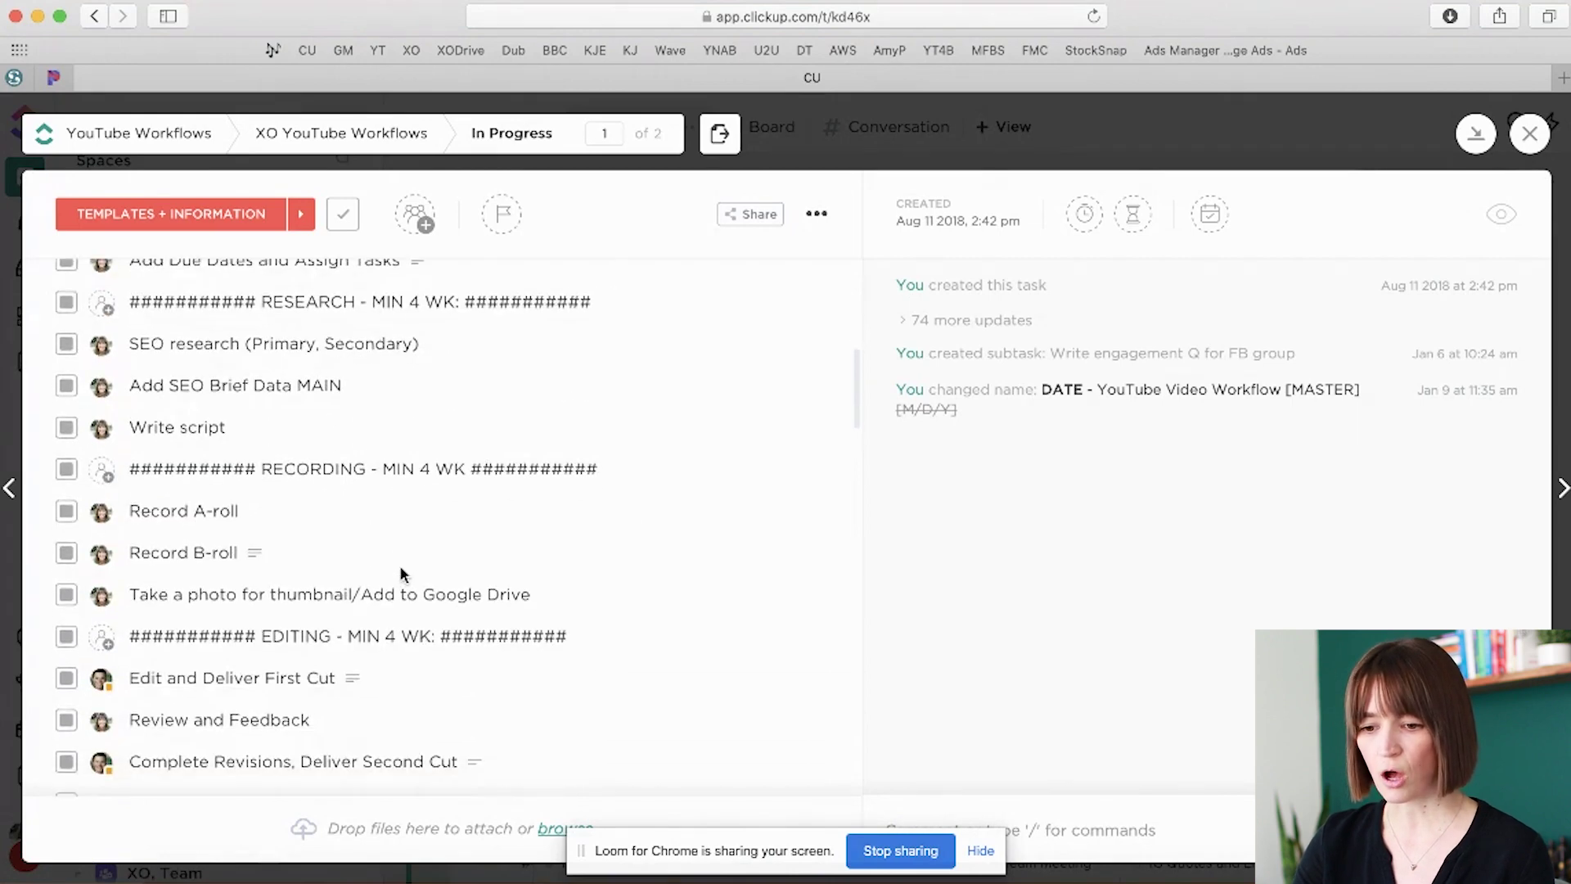
scroll(400, 573, up, 10)
scroll(403, 577, down, 4)
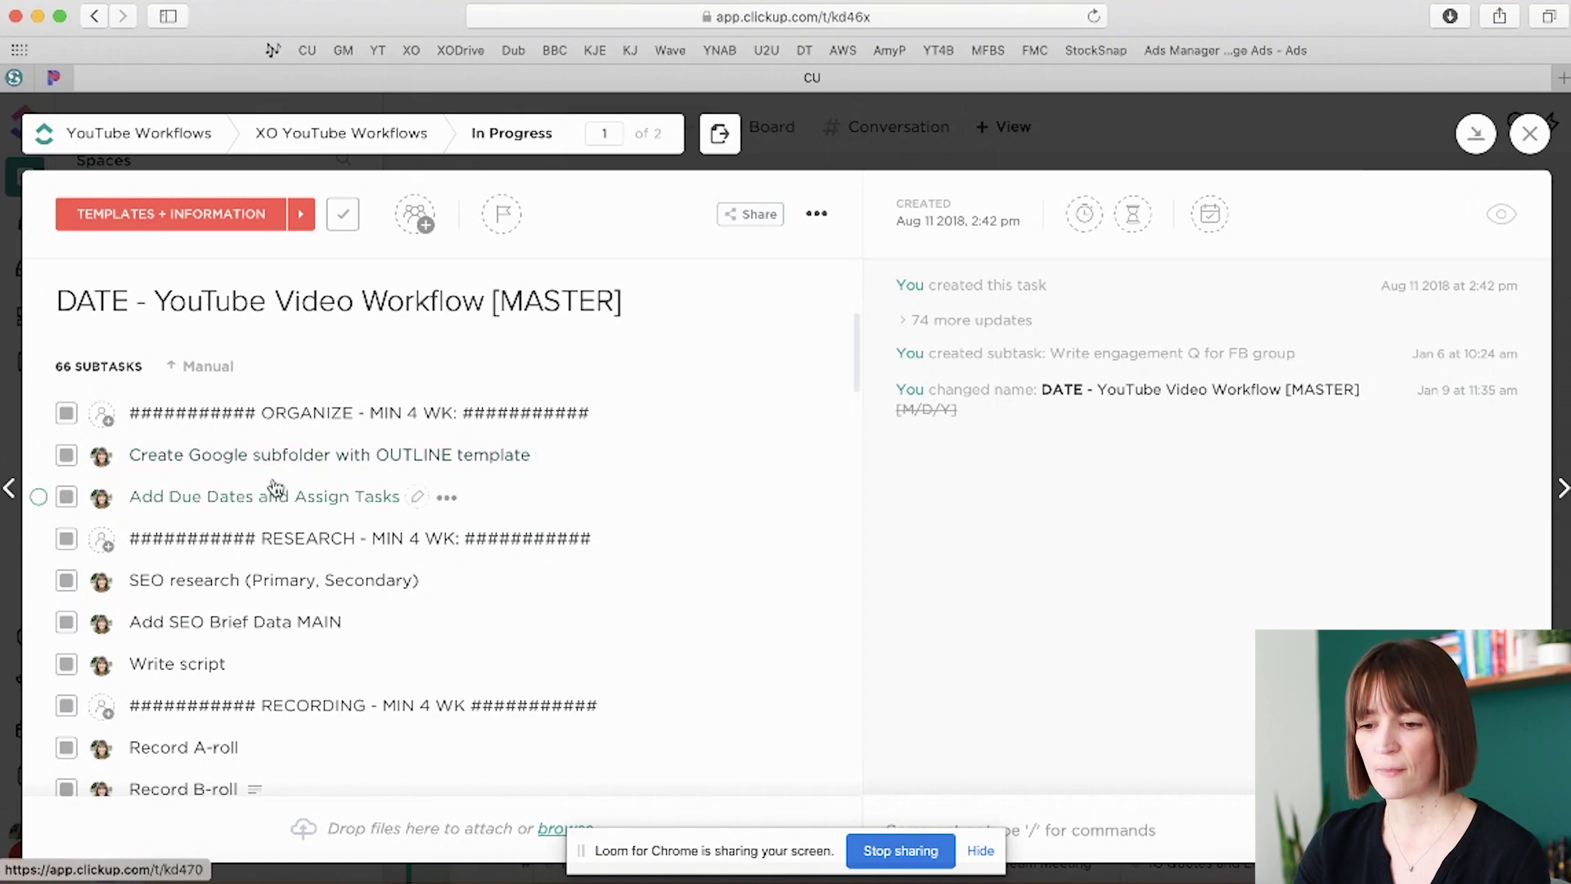
scroll(279, 505, down, 3)
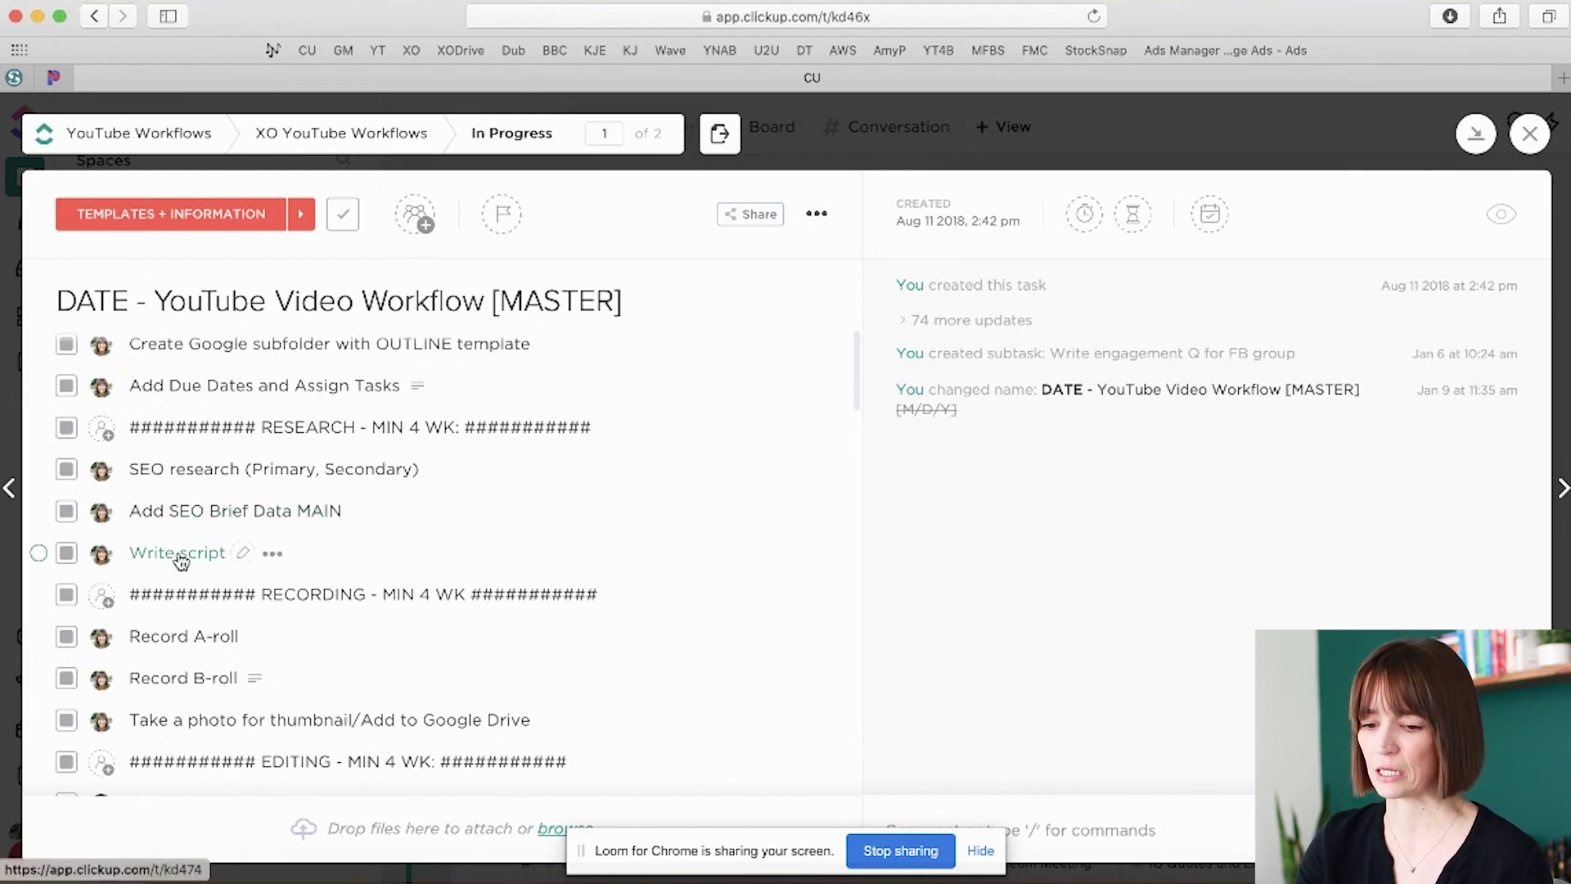
scroll(185, 565, down, 3)
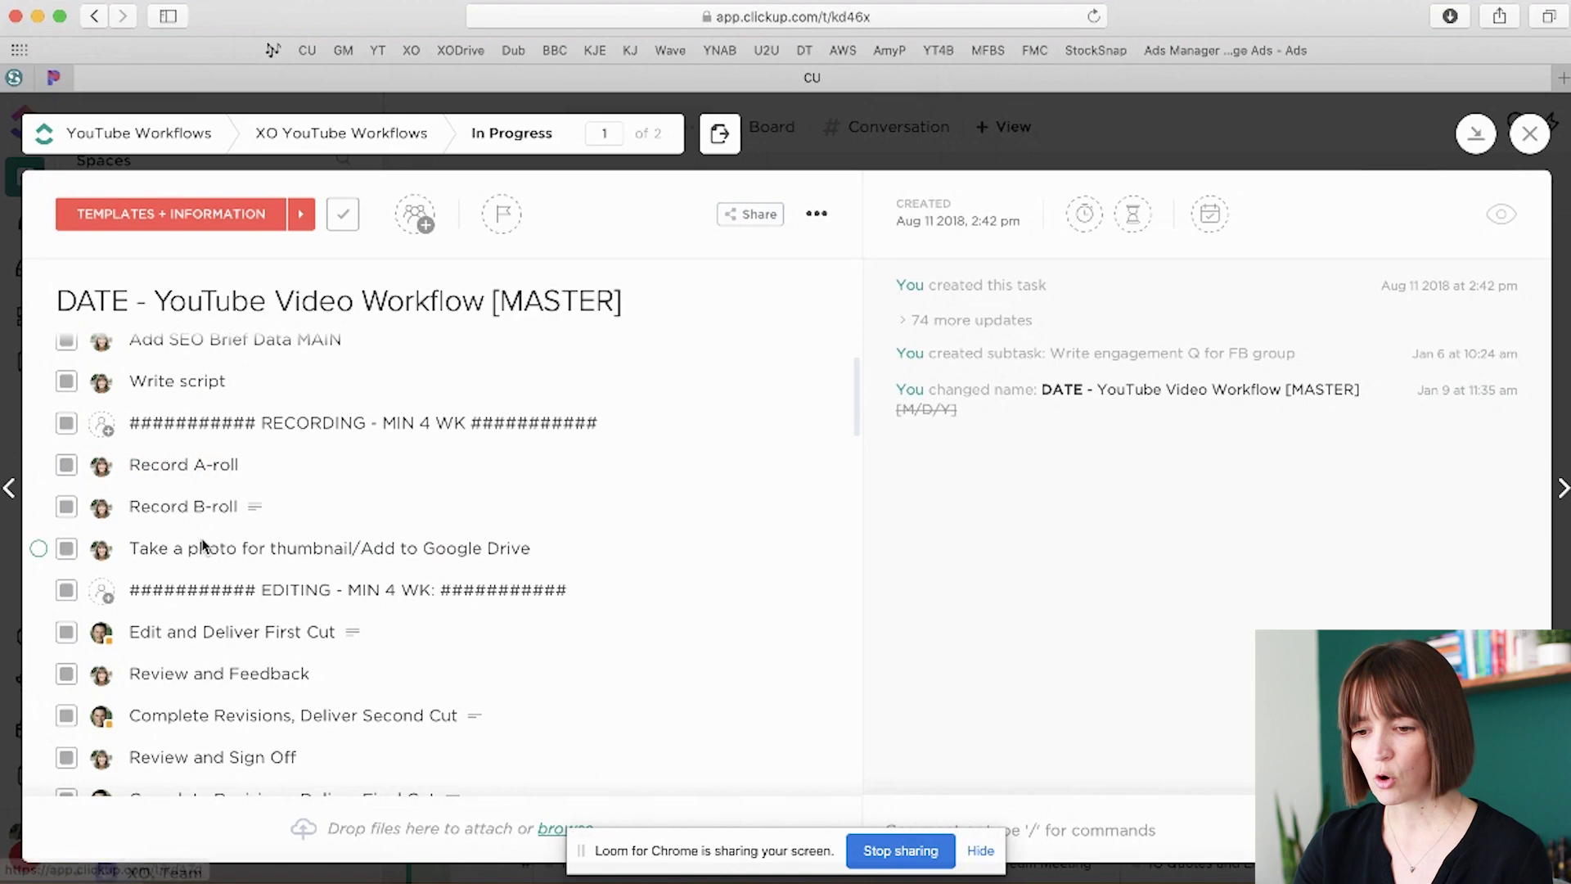
scroll(204, 551, down, 3)
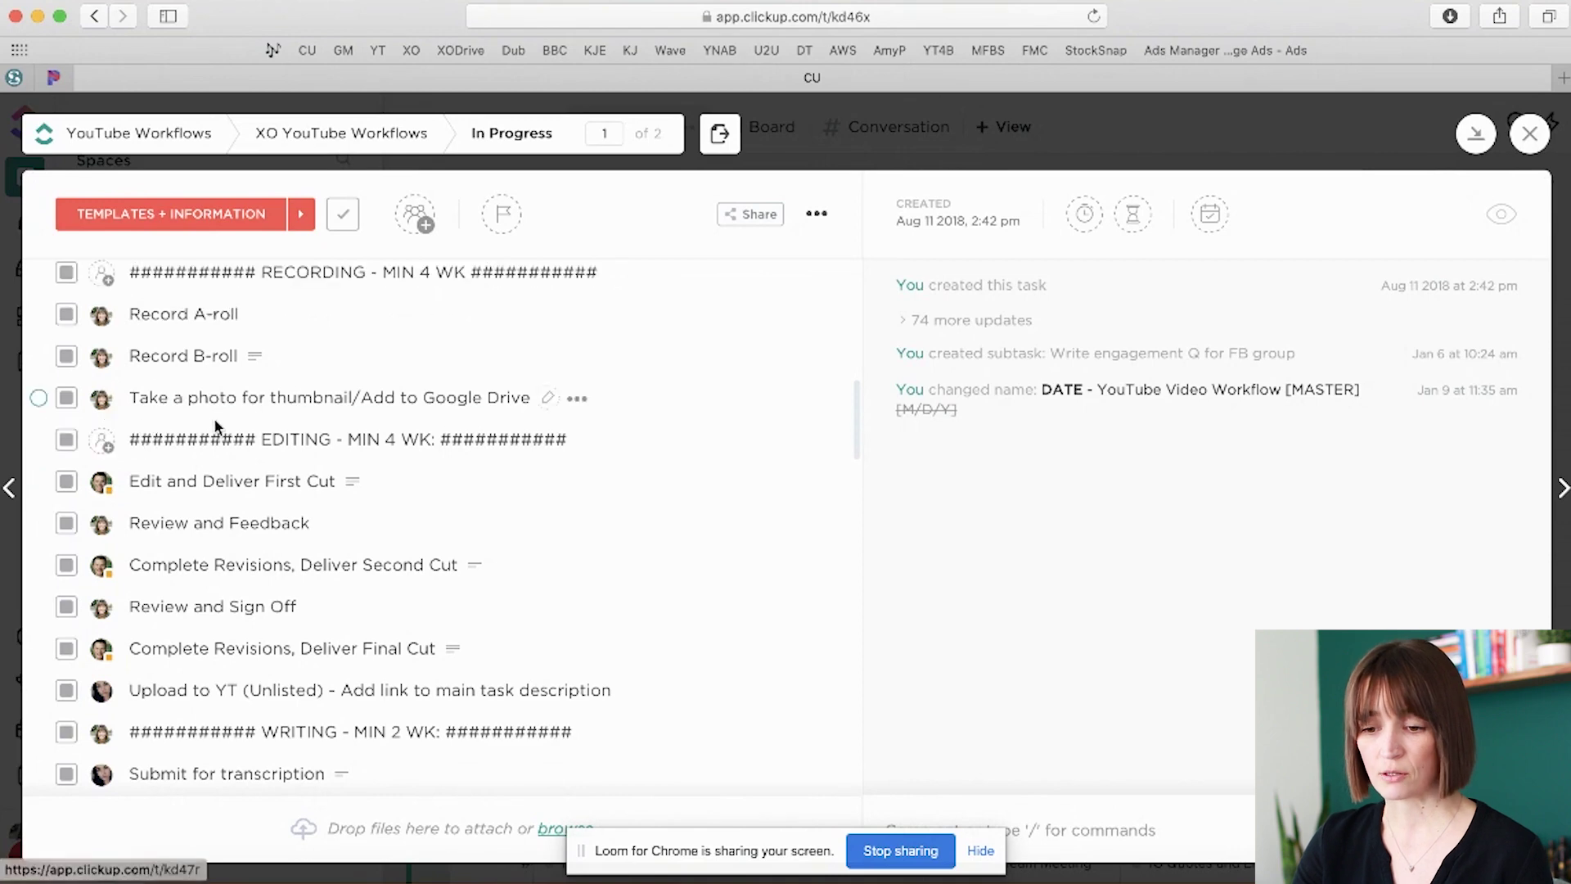
click(816, 215)
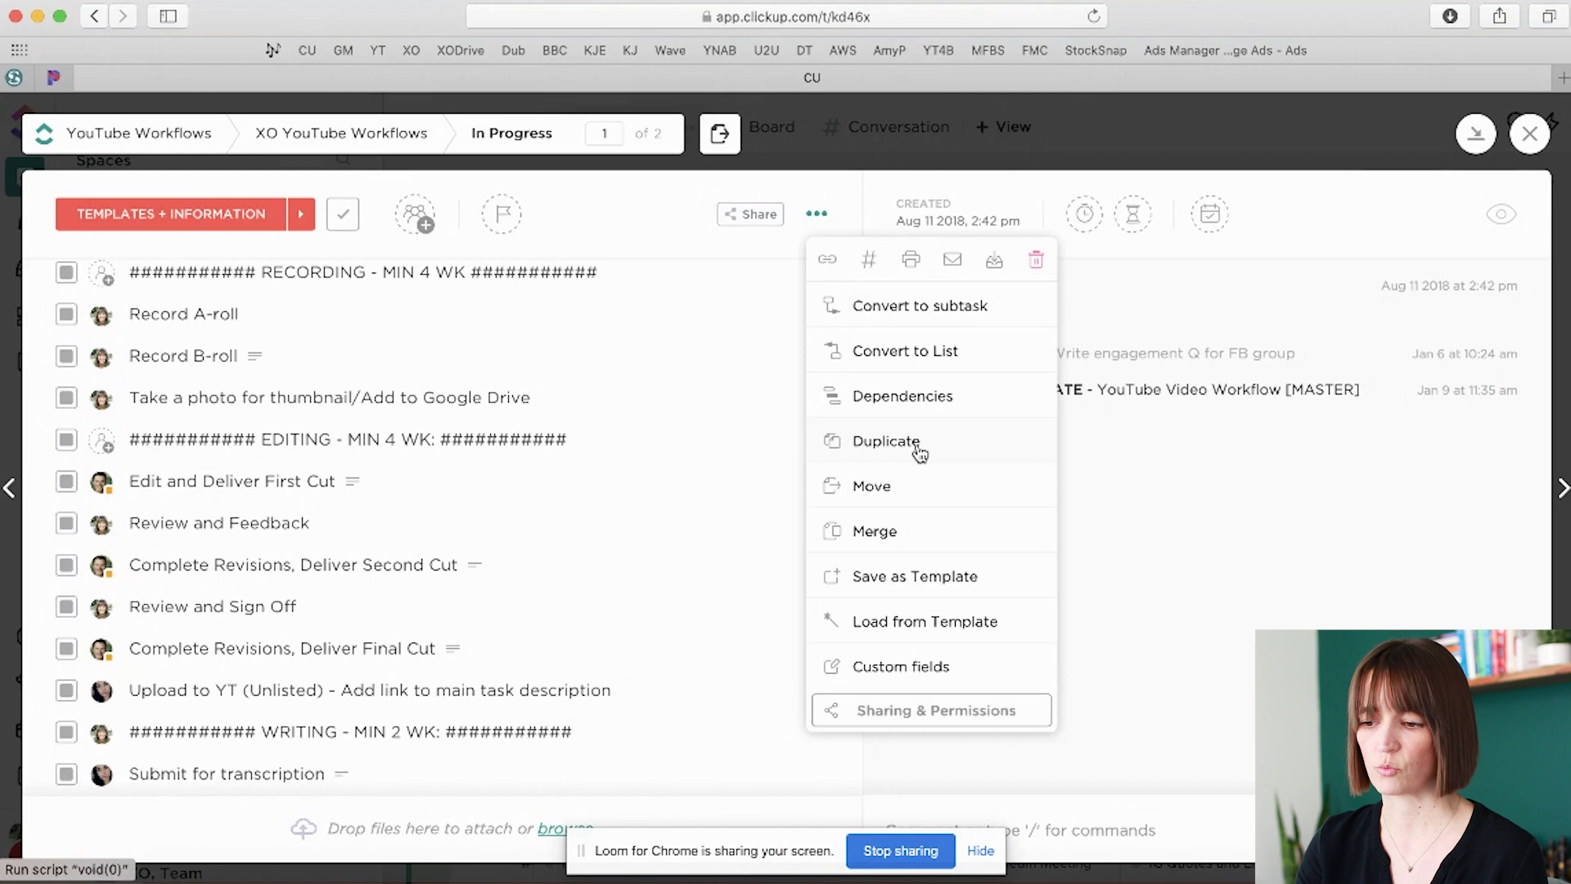
click(1118, 468)
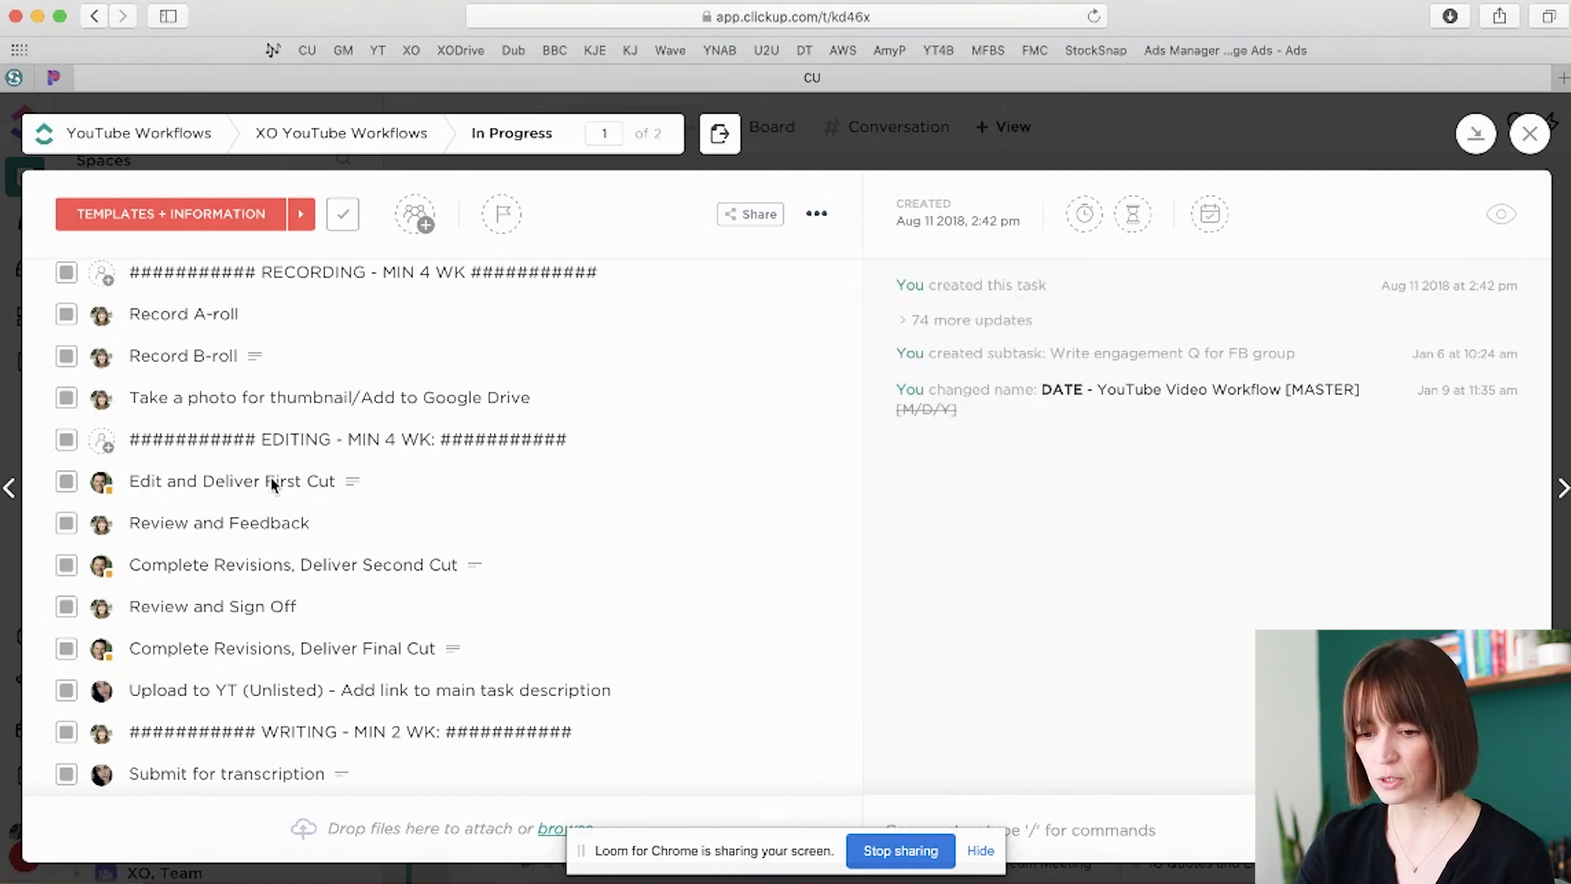
Step: Open the Complete Revisions, Deliver Final Cut subtask and highlight its four checklist lines
click(183, 651)
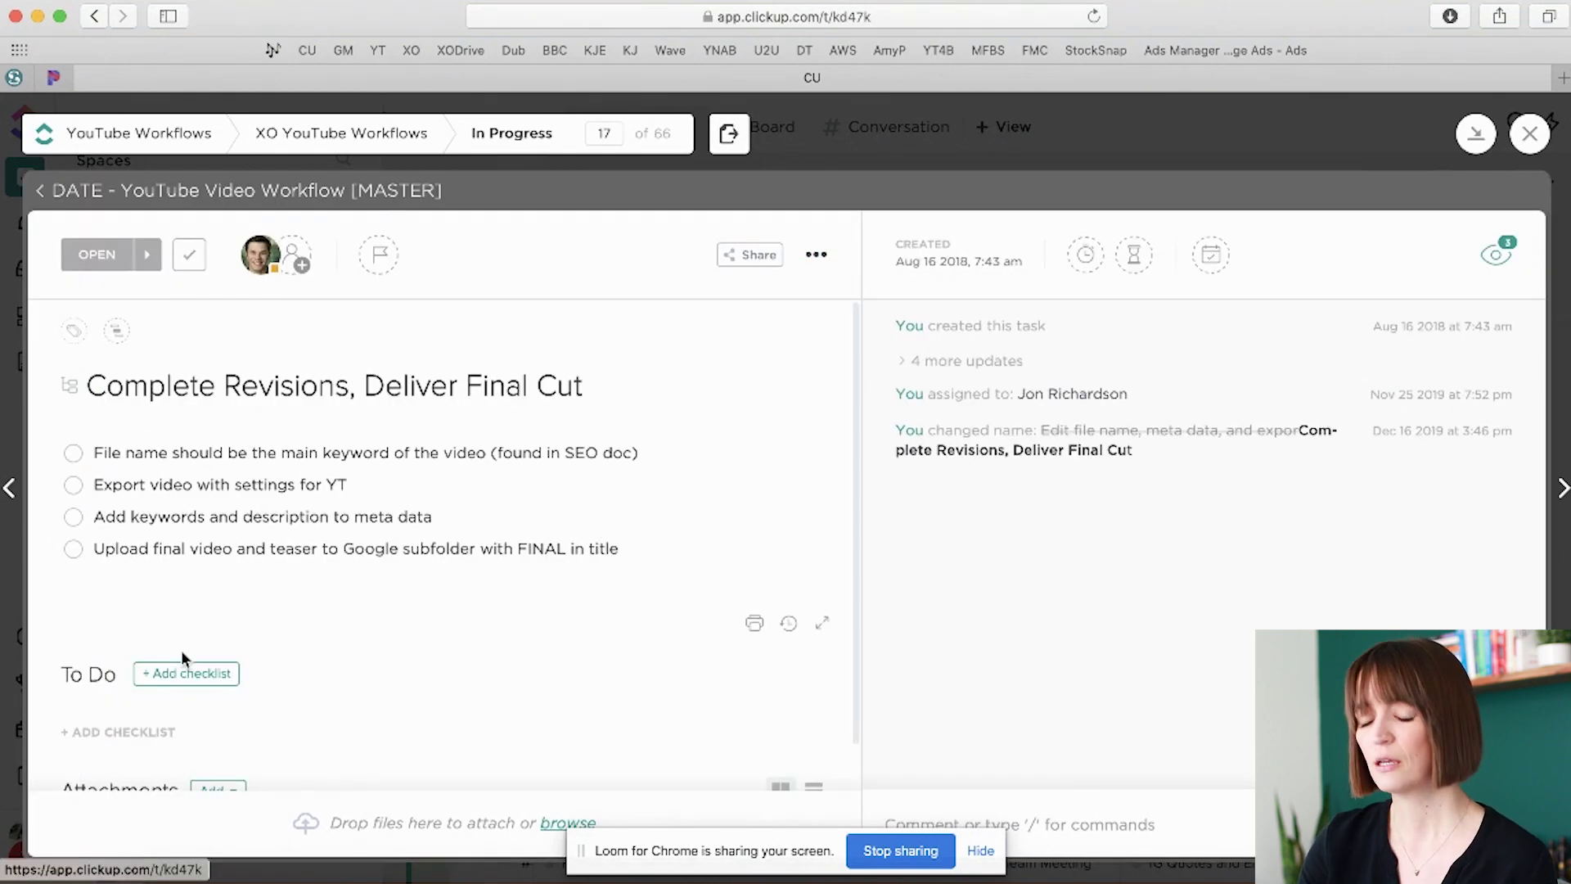
drag(98, 450, 109, 566)
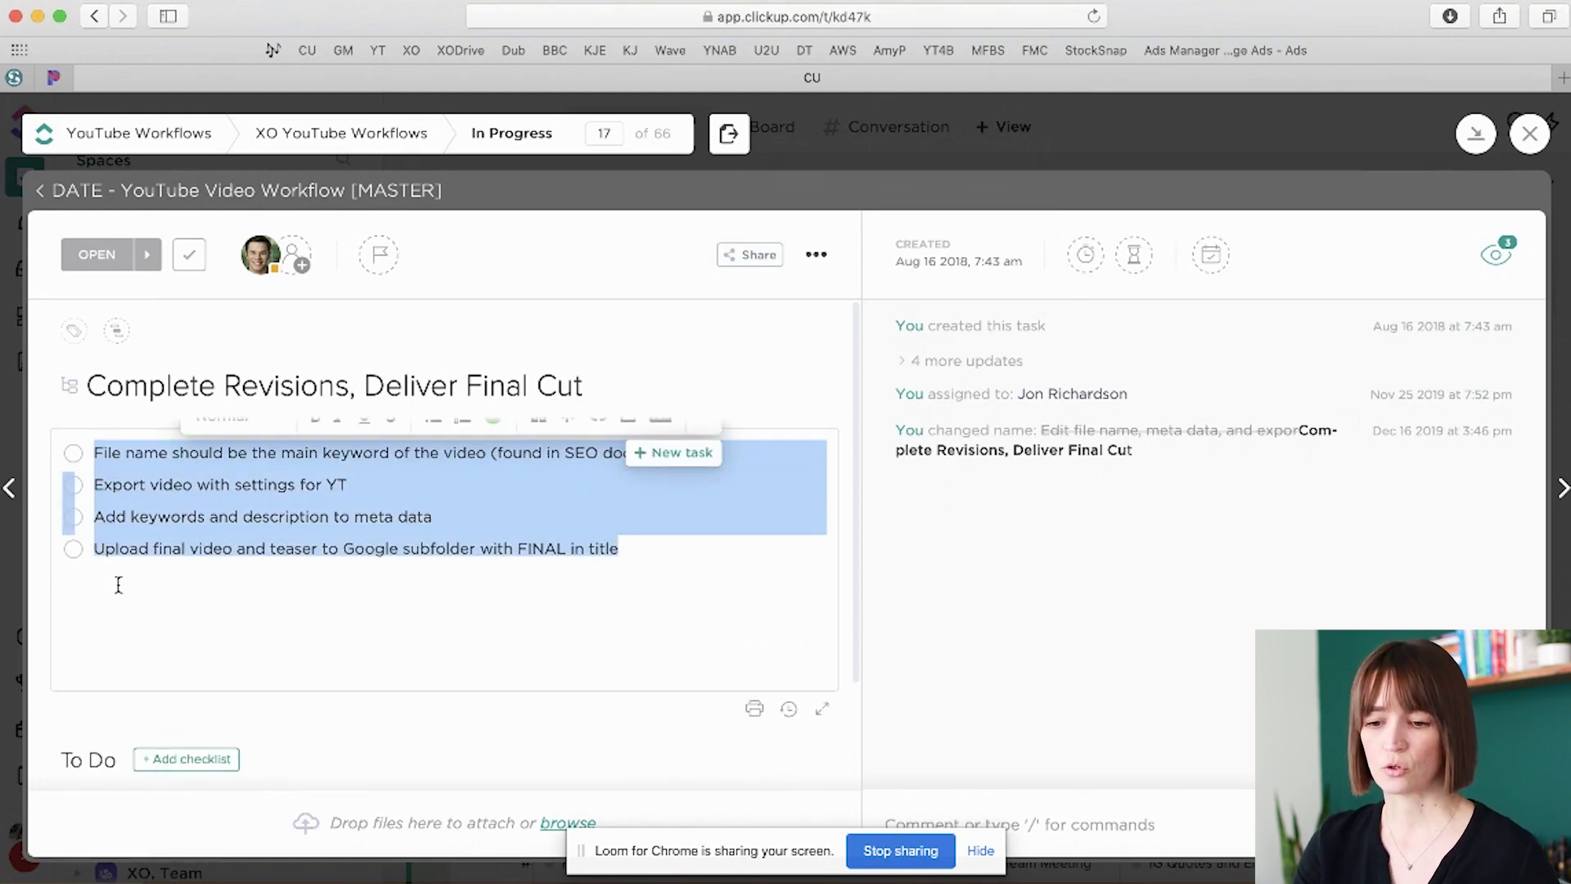
click(118, 585)
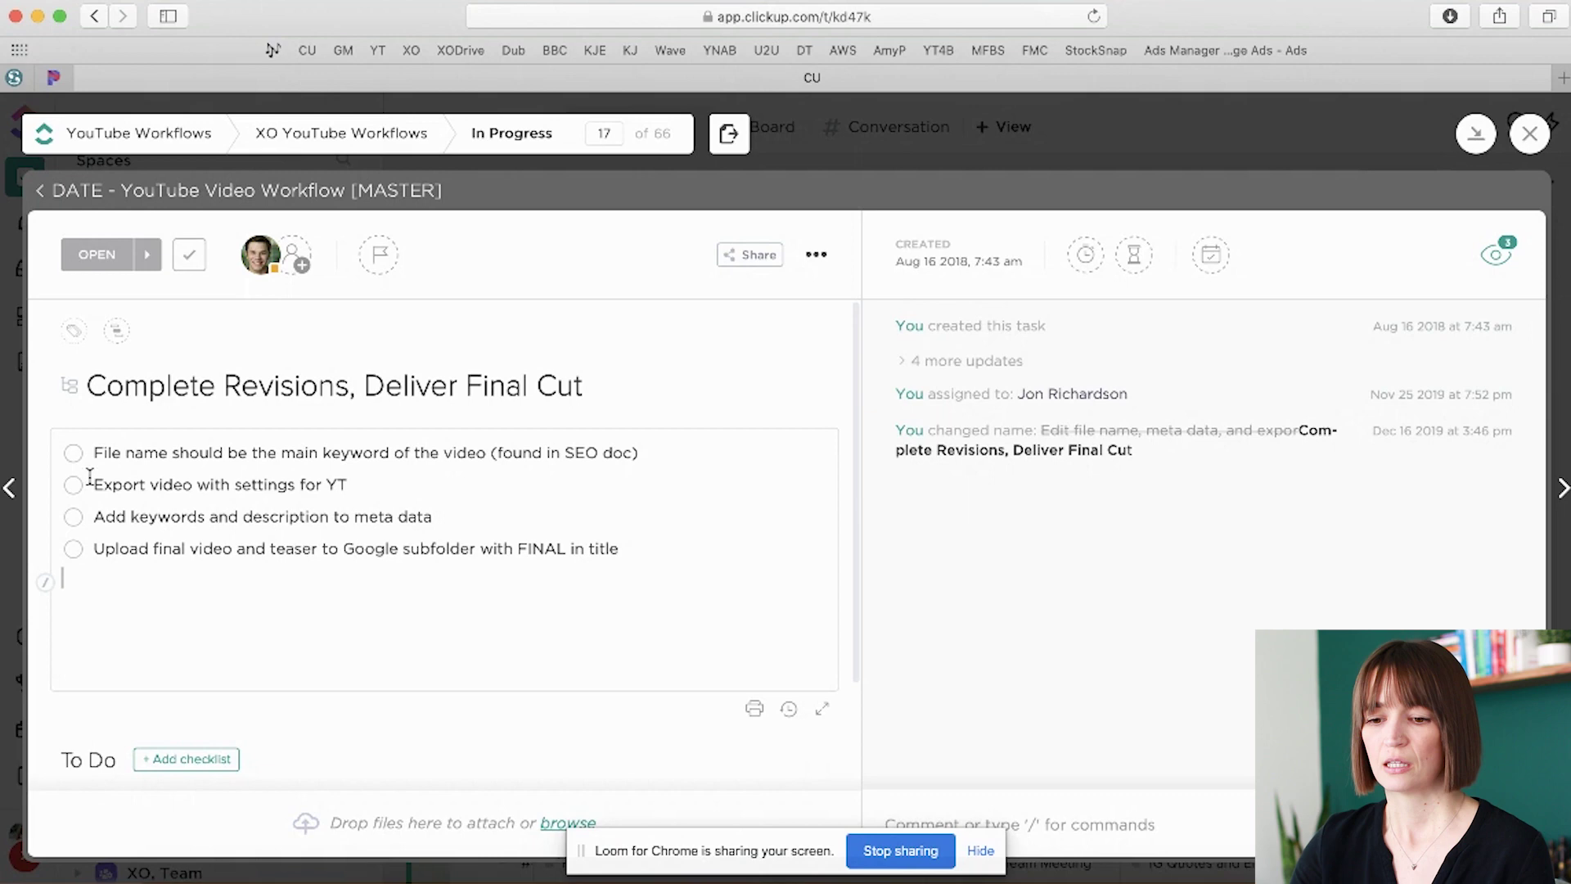
drag(88, 450, 107, 575)
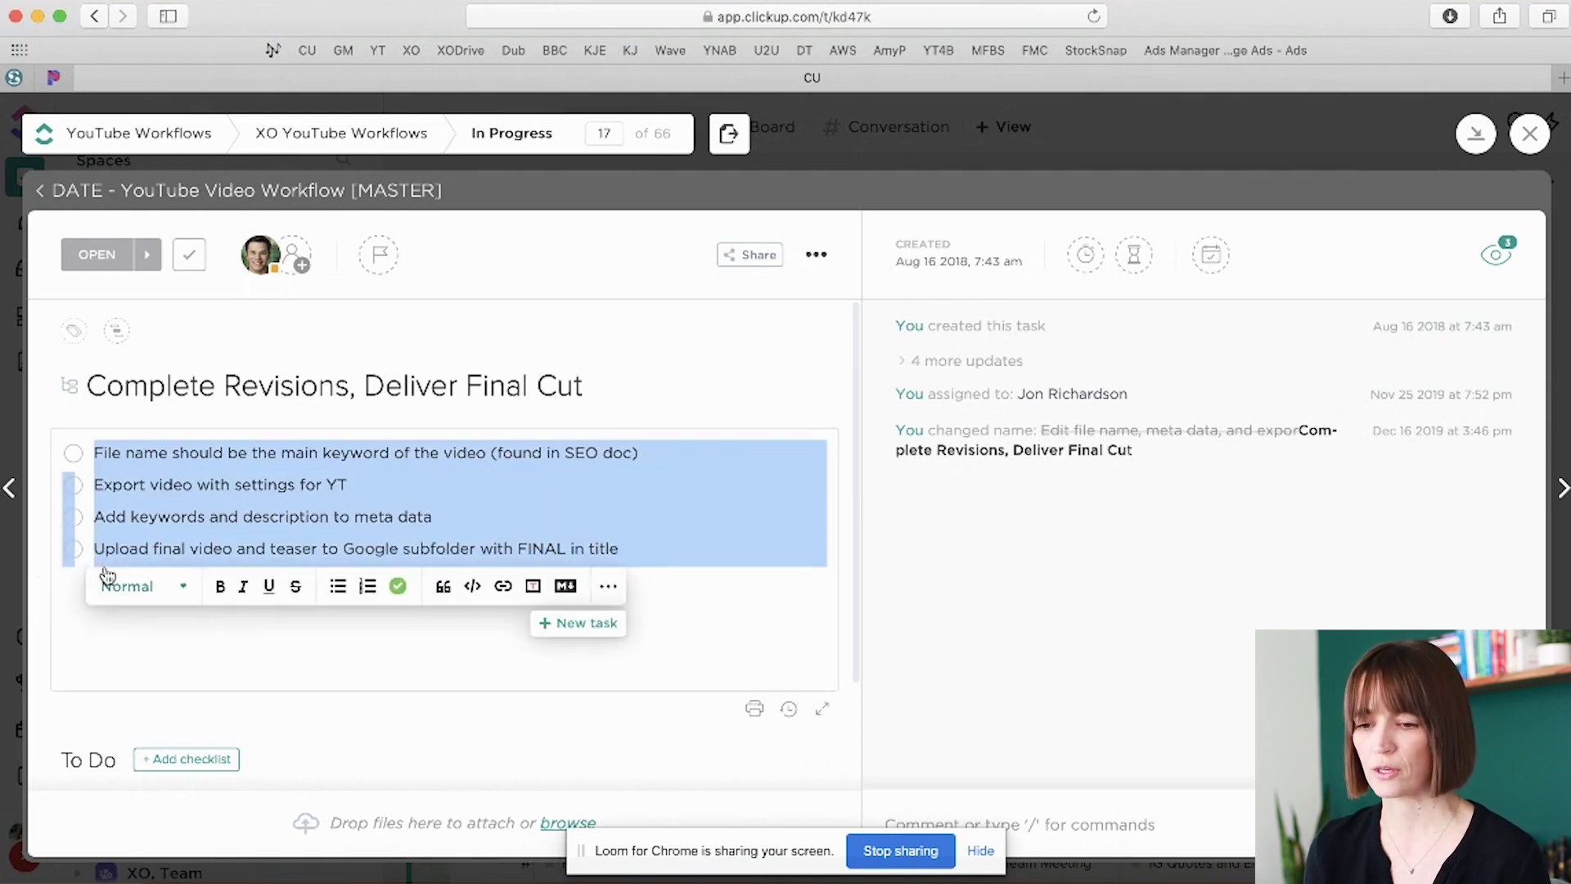
Step: Return to the master task and open Upload video to YT with its eleven-item checklist expanded
click(288, 191)
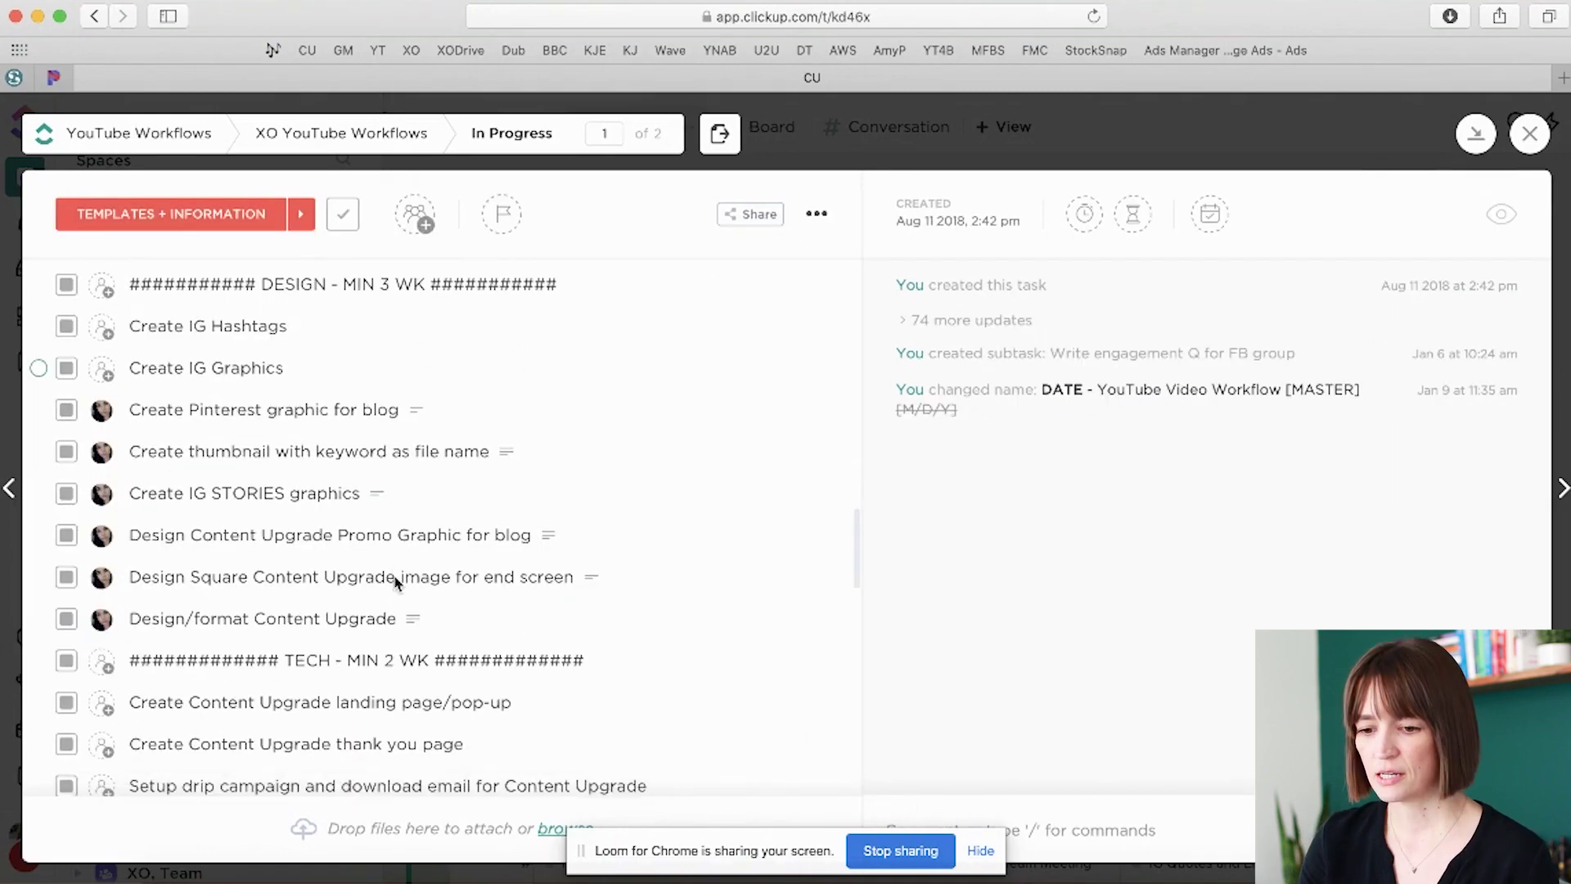
scroll(405, 573, down, 10)
scroll(396, 584, down, 1)
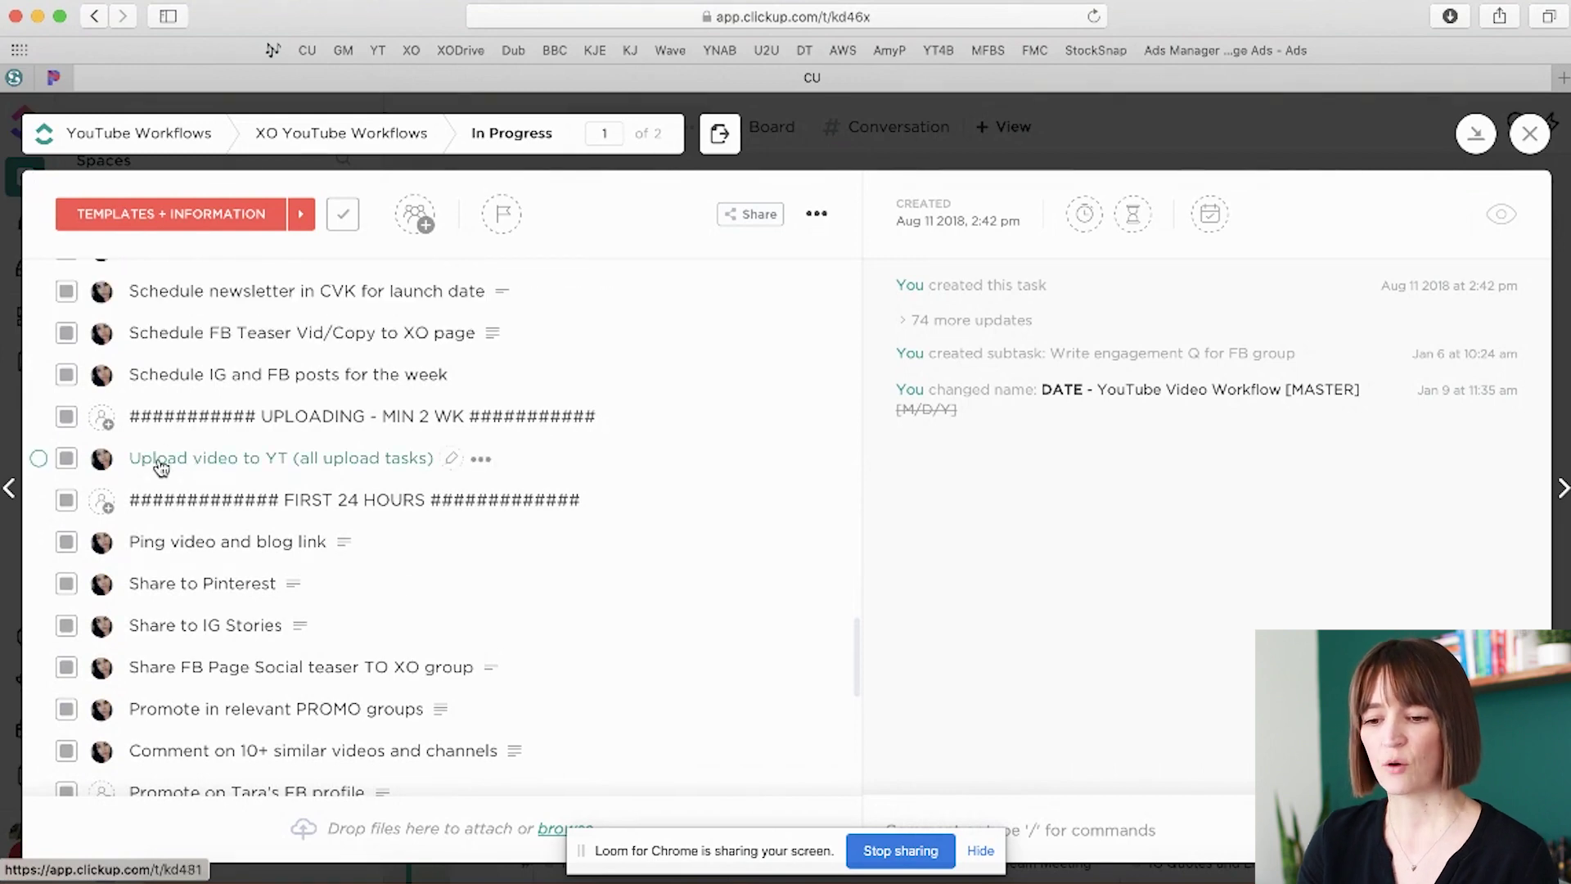
click(201, 463)
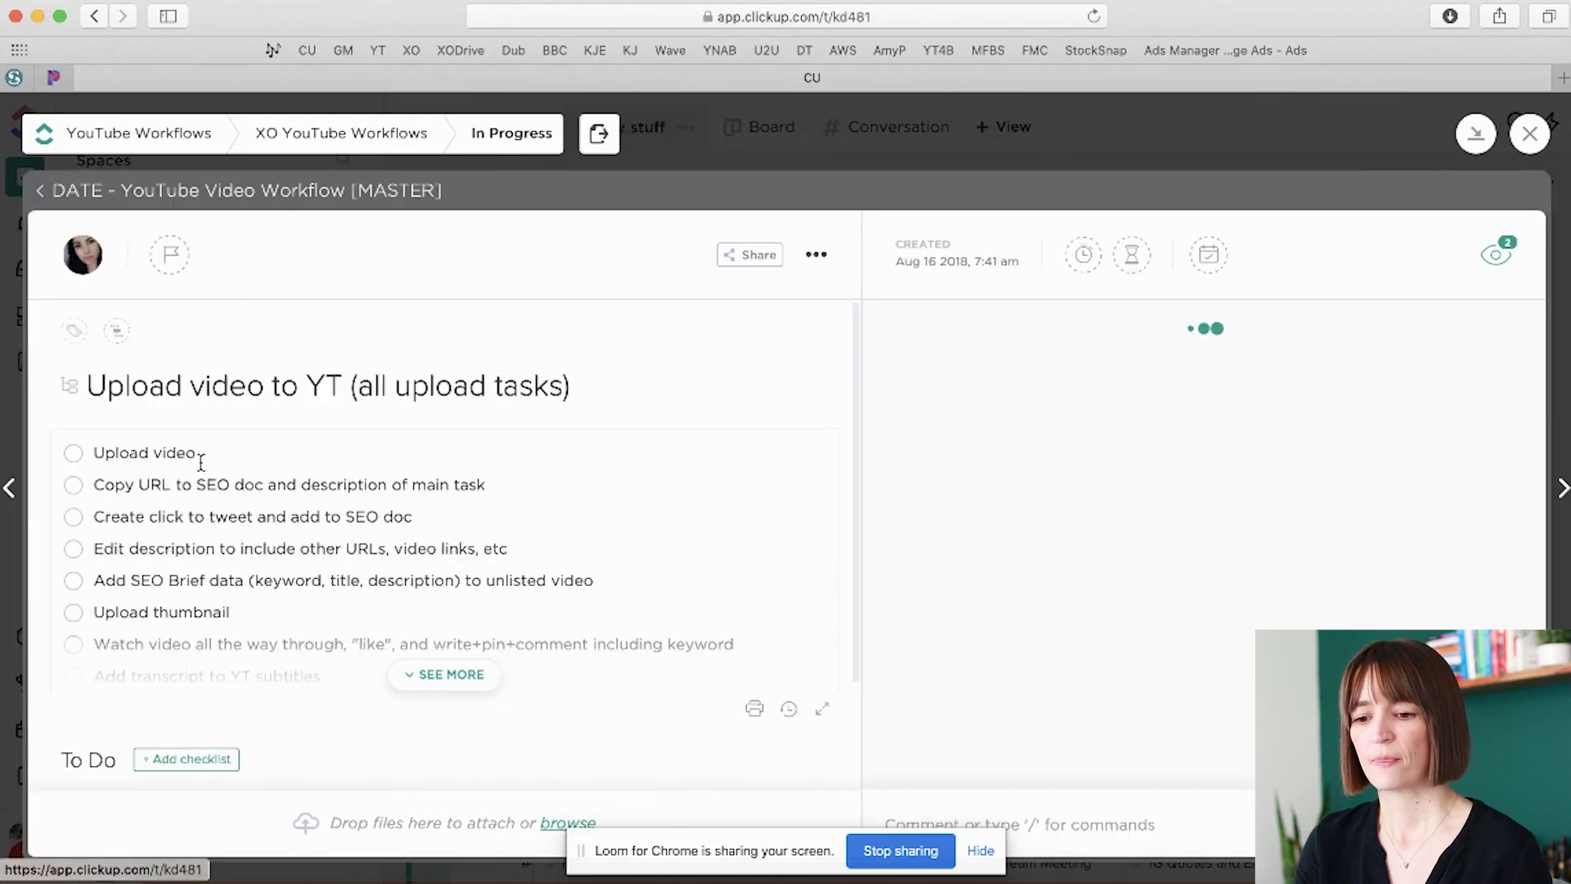
click(446, 675)
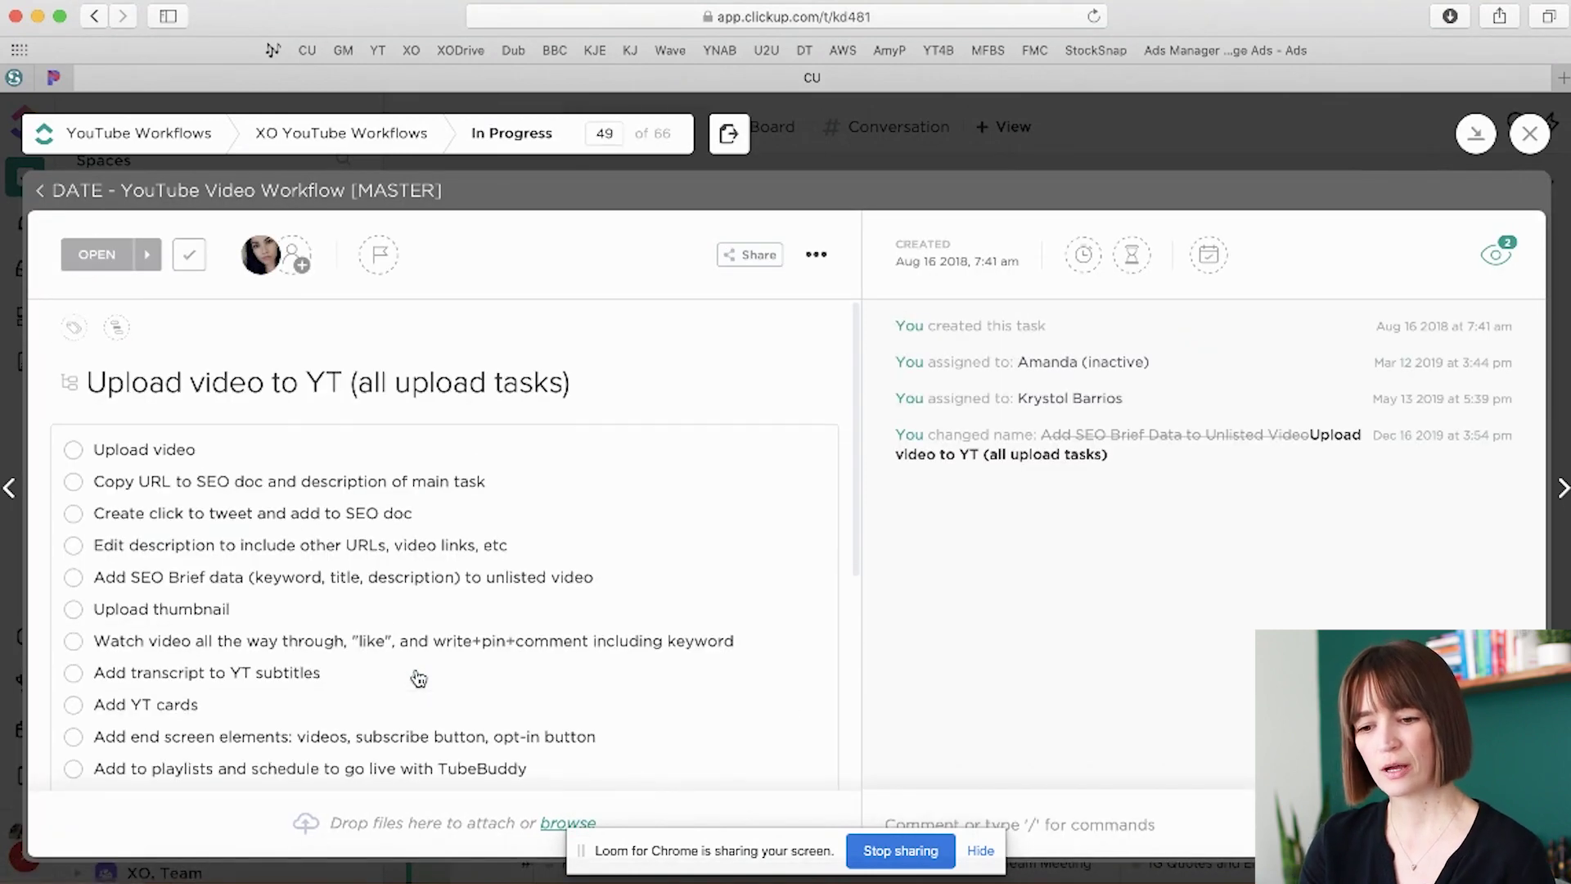
scroll(419, 677, down, 2)
scroll(417, 668, up, 2)
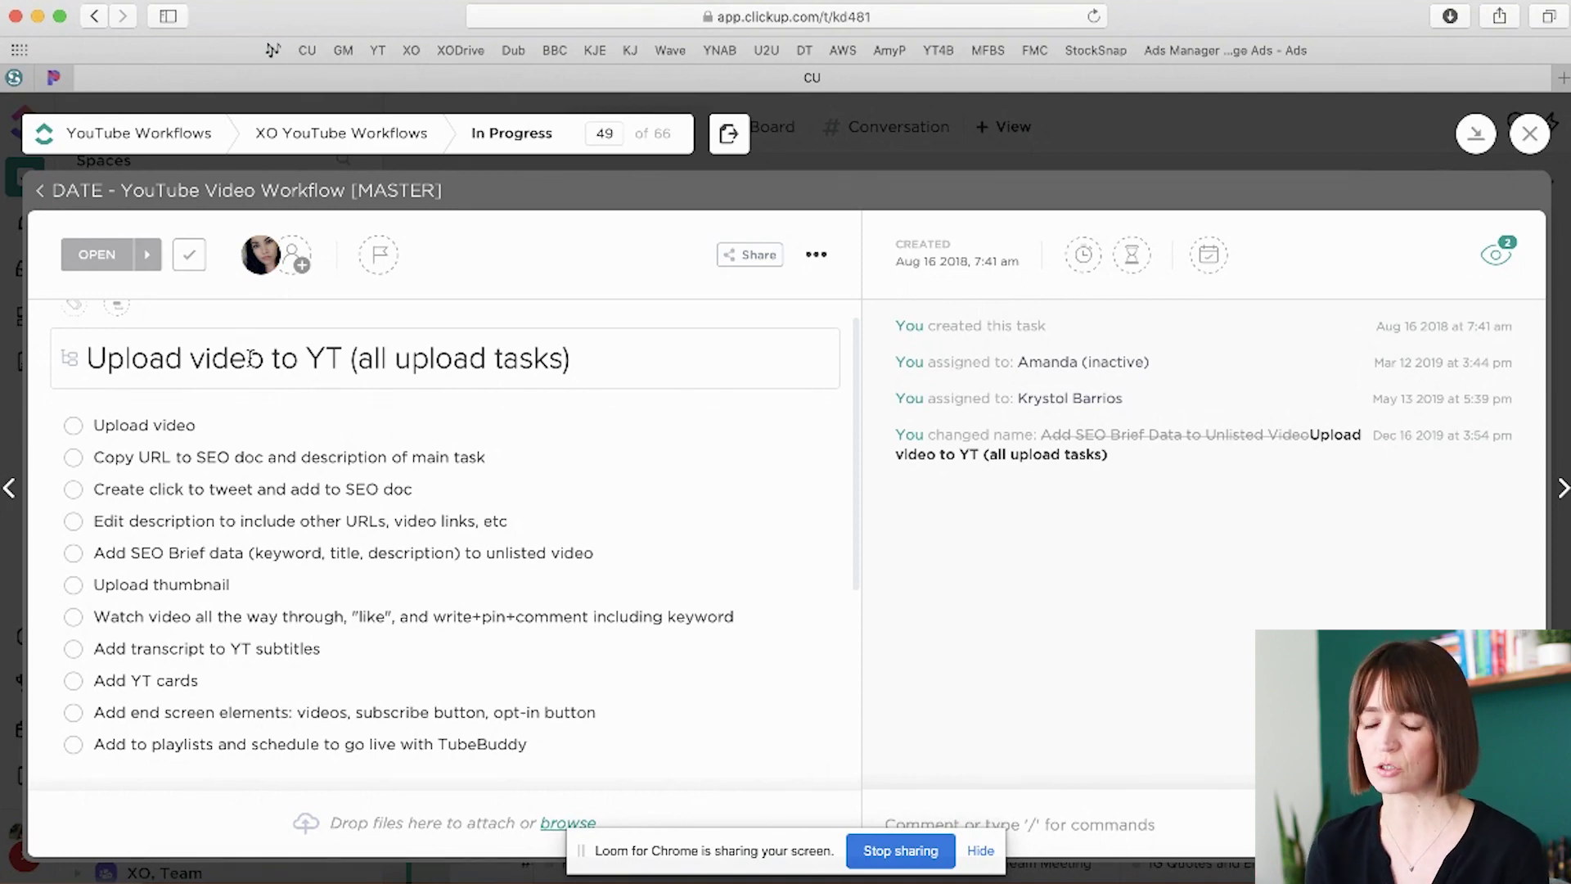
click(245, 190)
scroll(396, 577, down, 10)
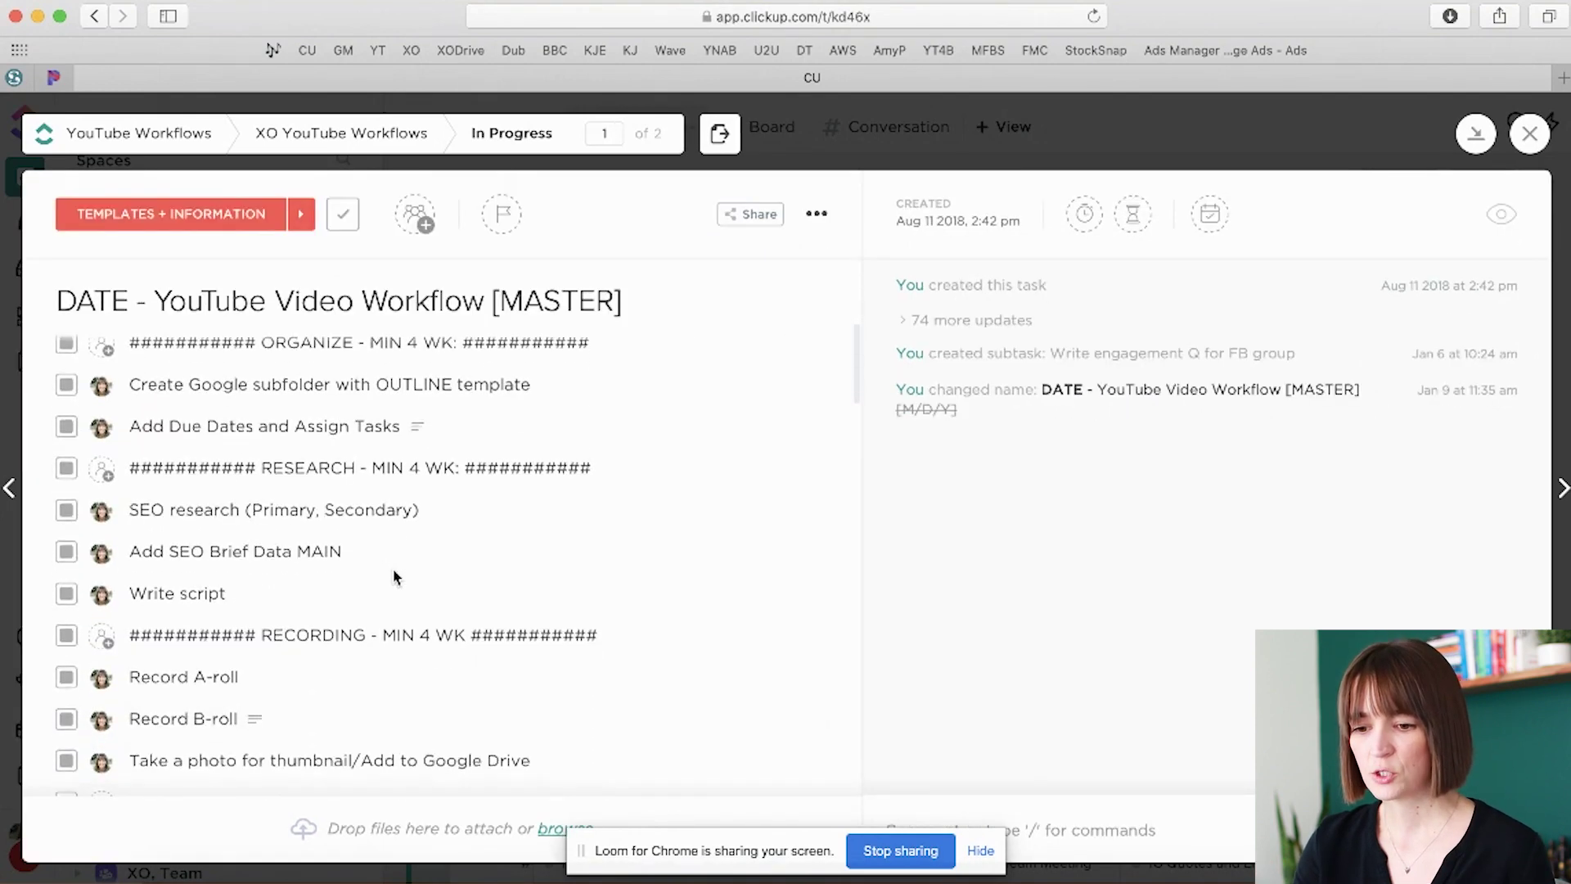
scroll(394, 576, down, 20)
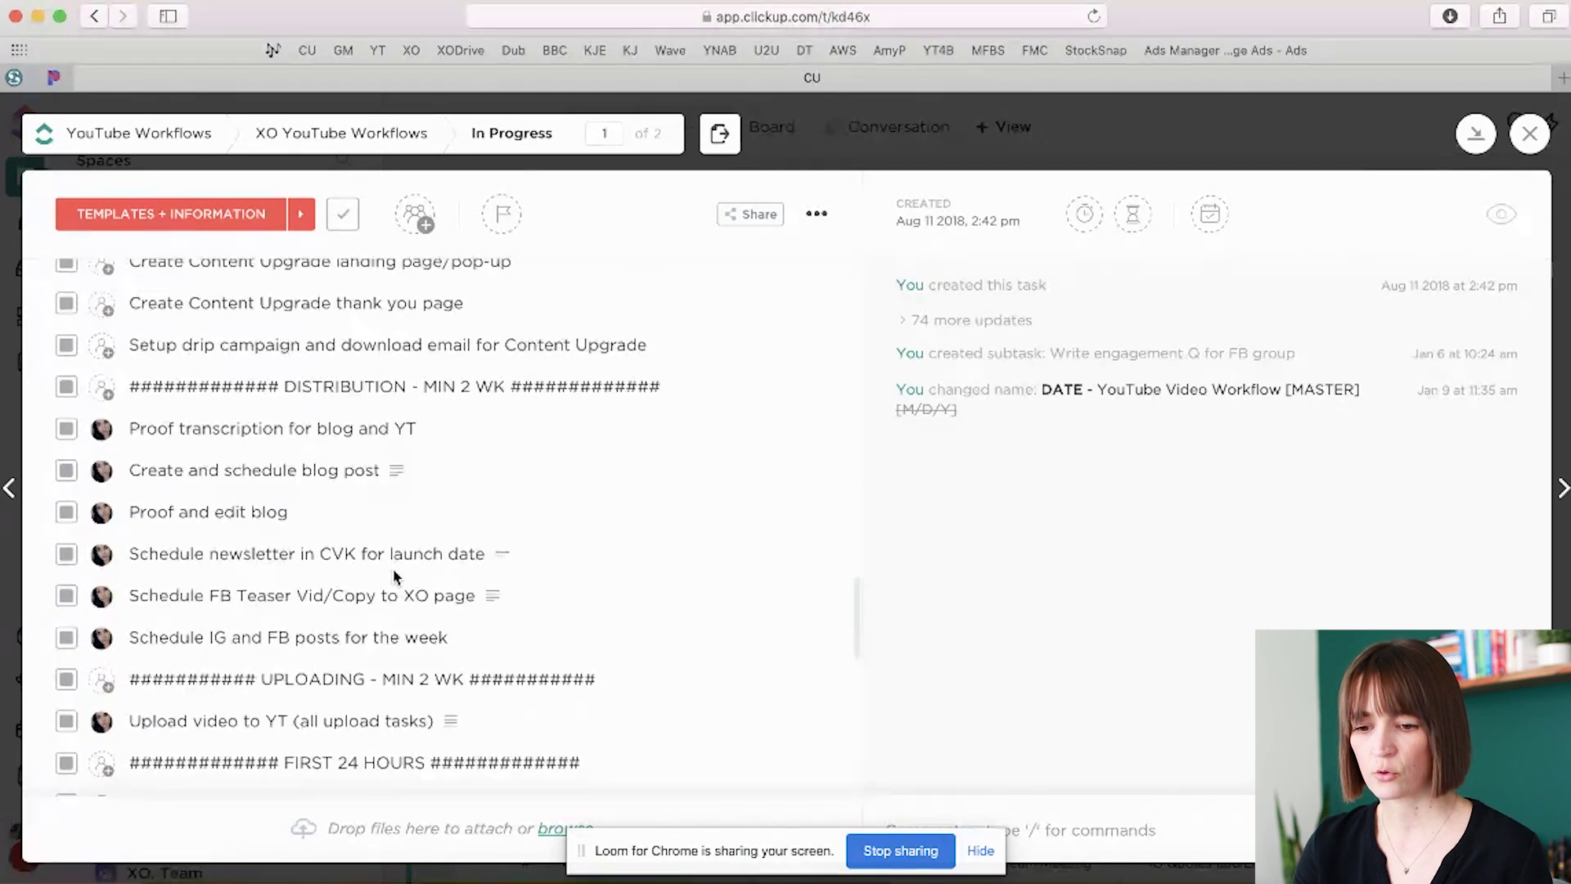
scroll(393, 576, down, 5)
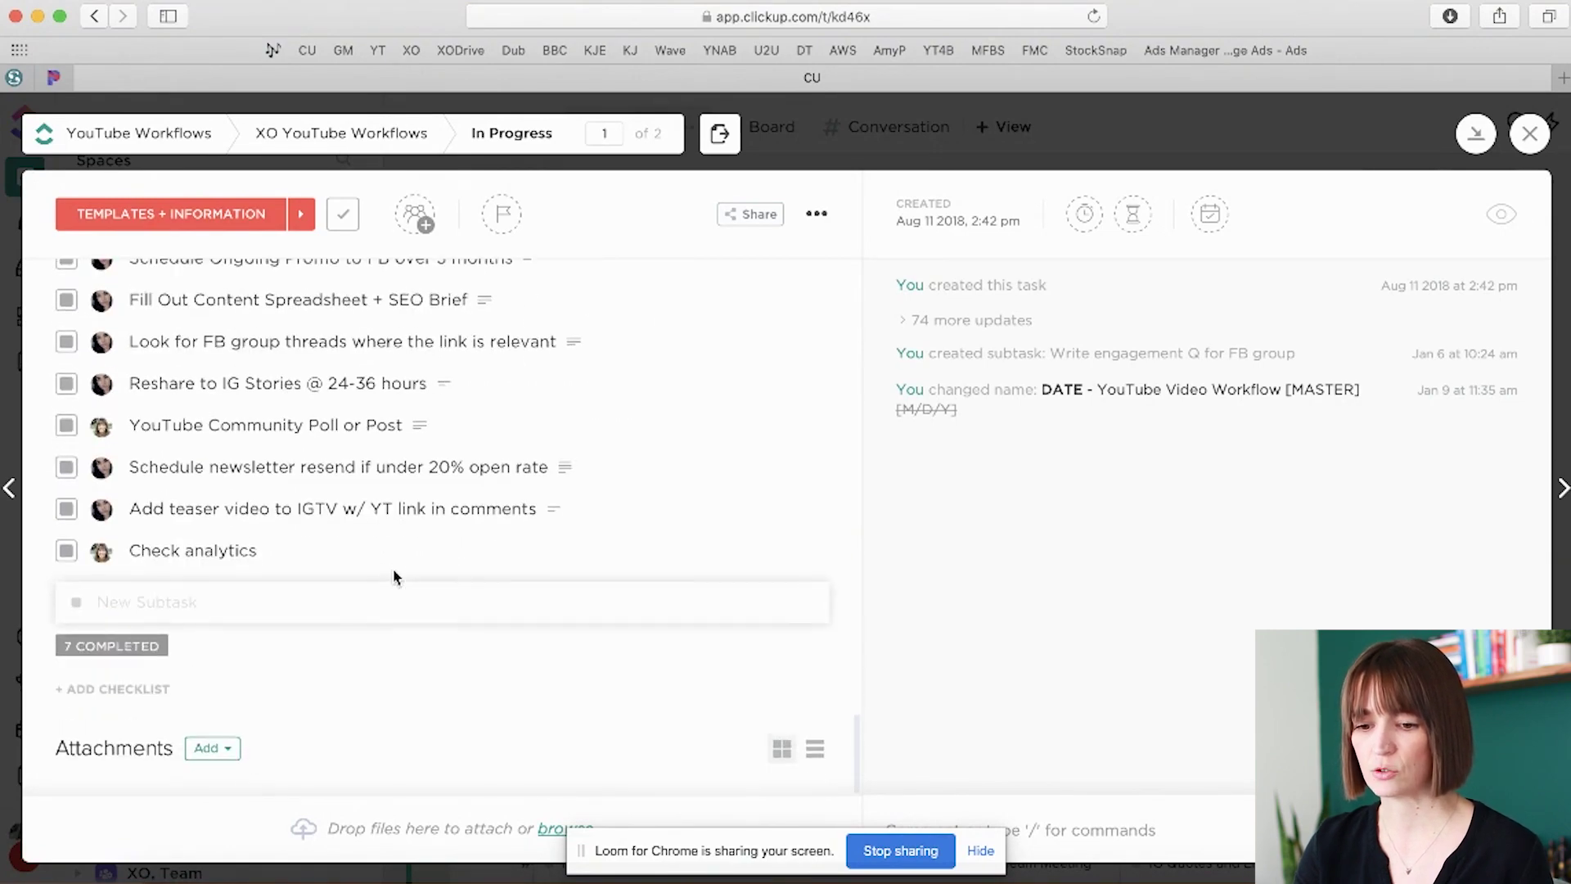
mouse_move(249, 553)
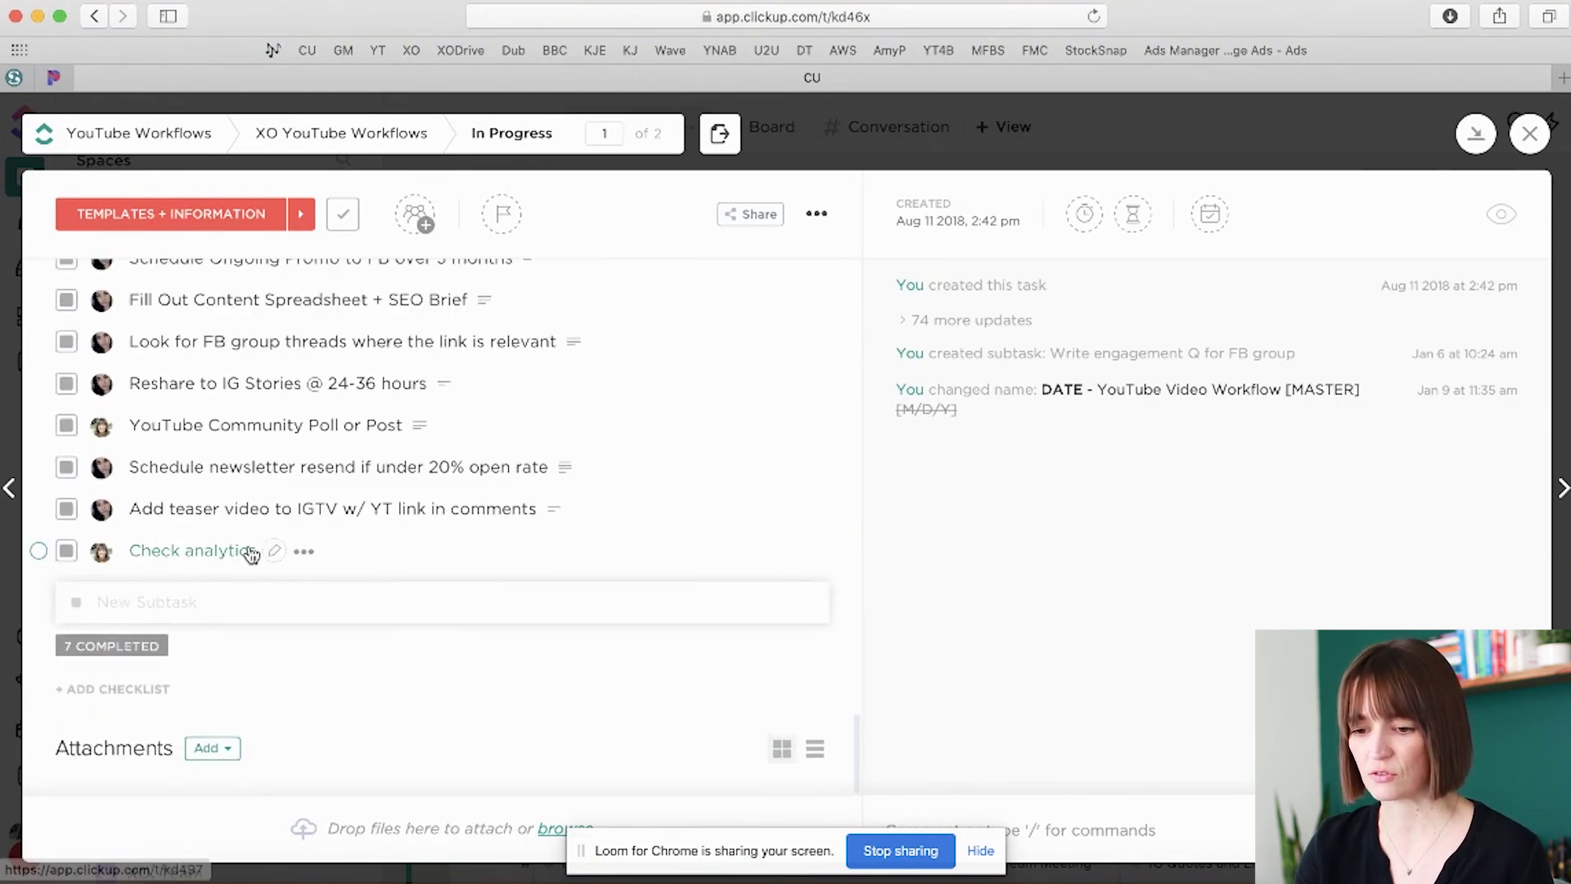
click(305, 553)
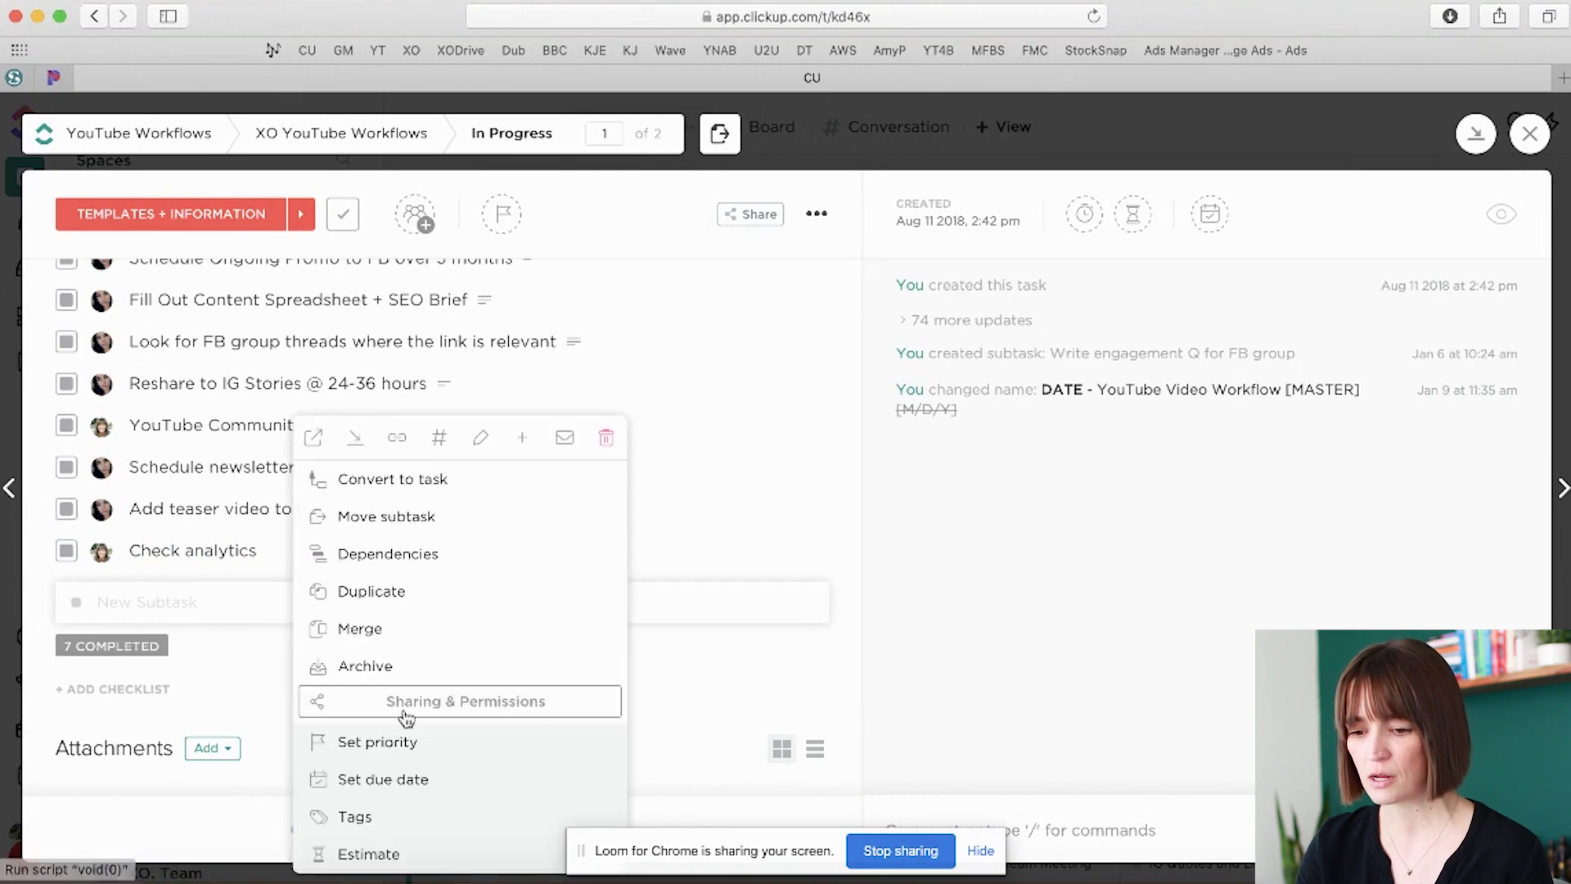
click(389, 781)
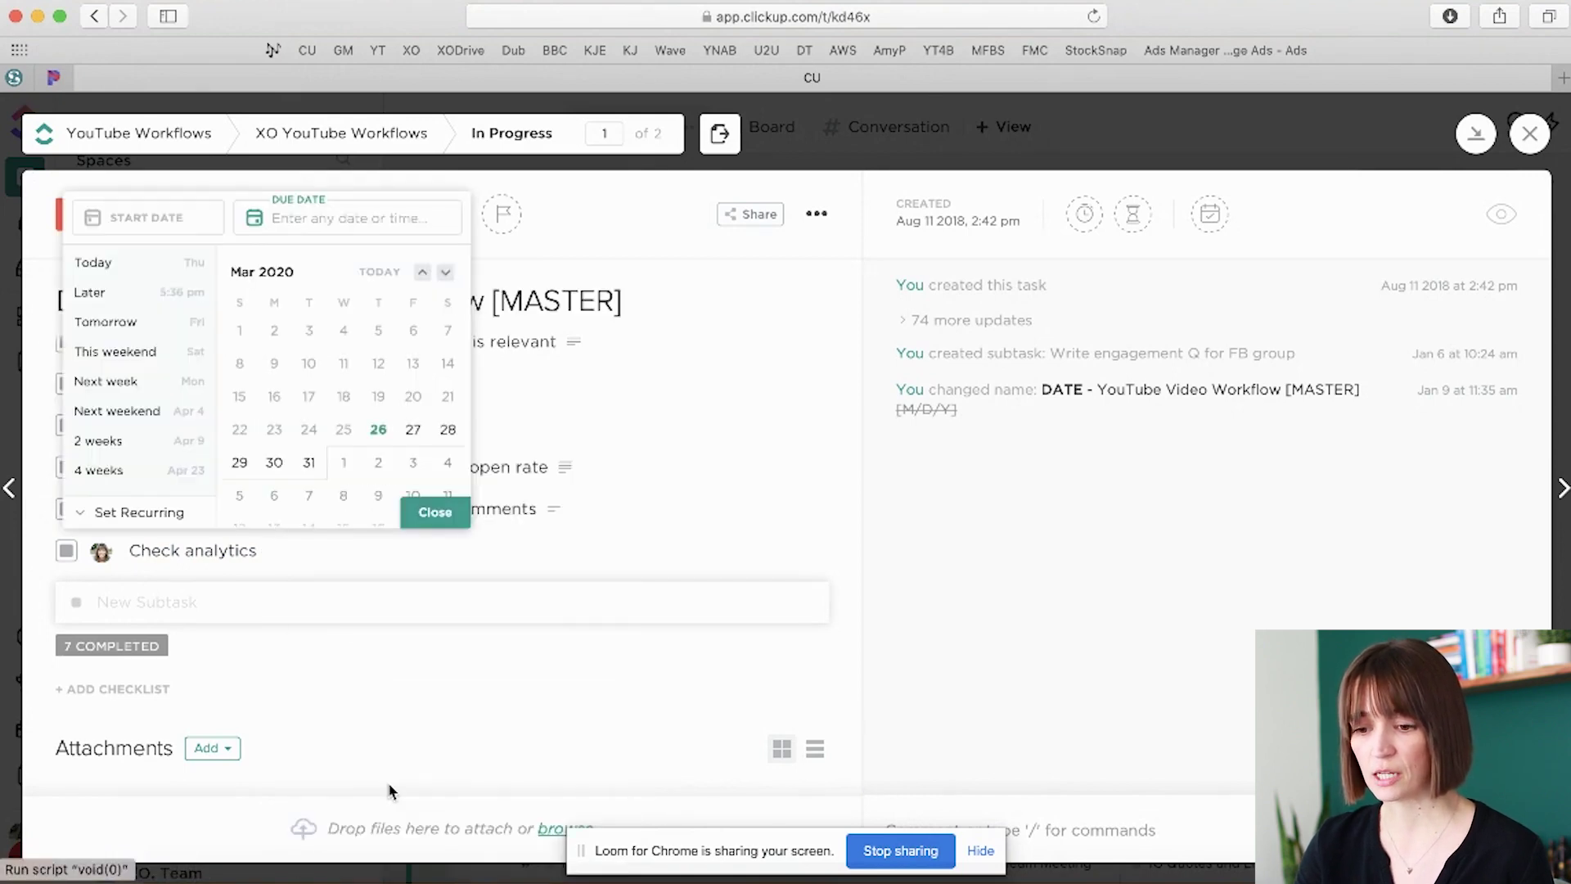
click(359, 681)
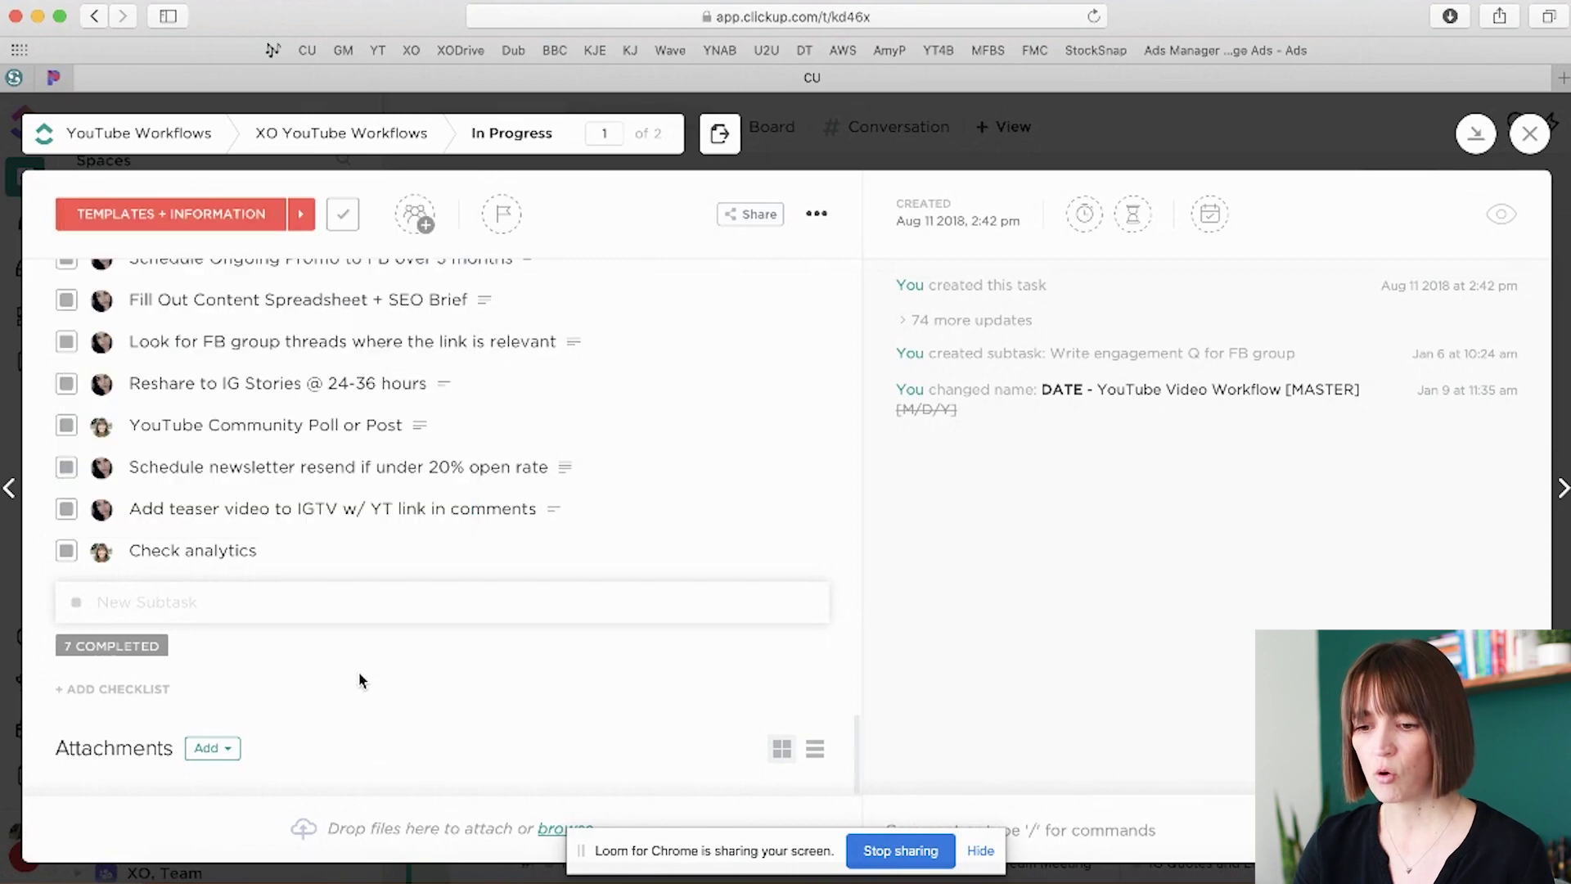
scroll(360, 679, up, 5)
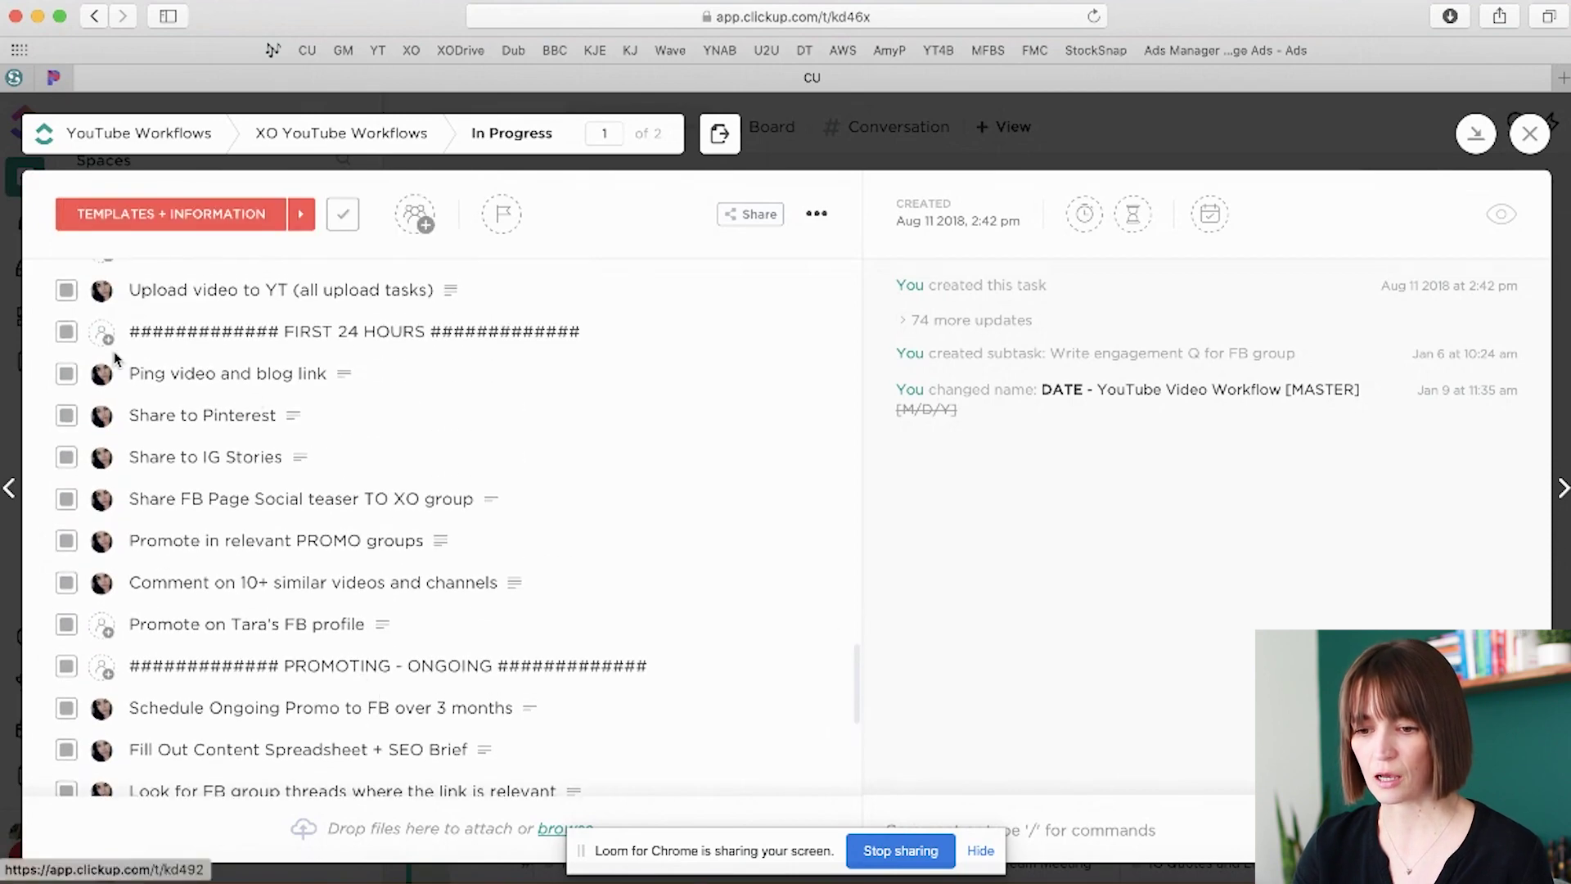
scroll(45, 391, up, 1)
click(38, 373)
click(38, 415)
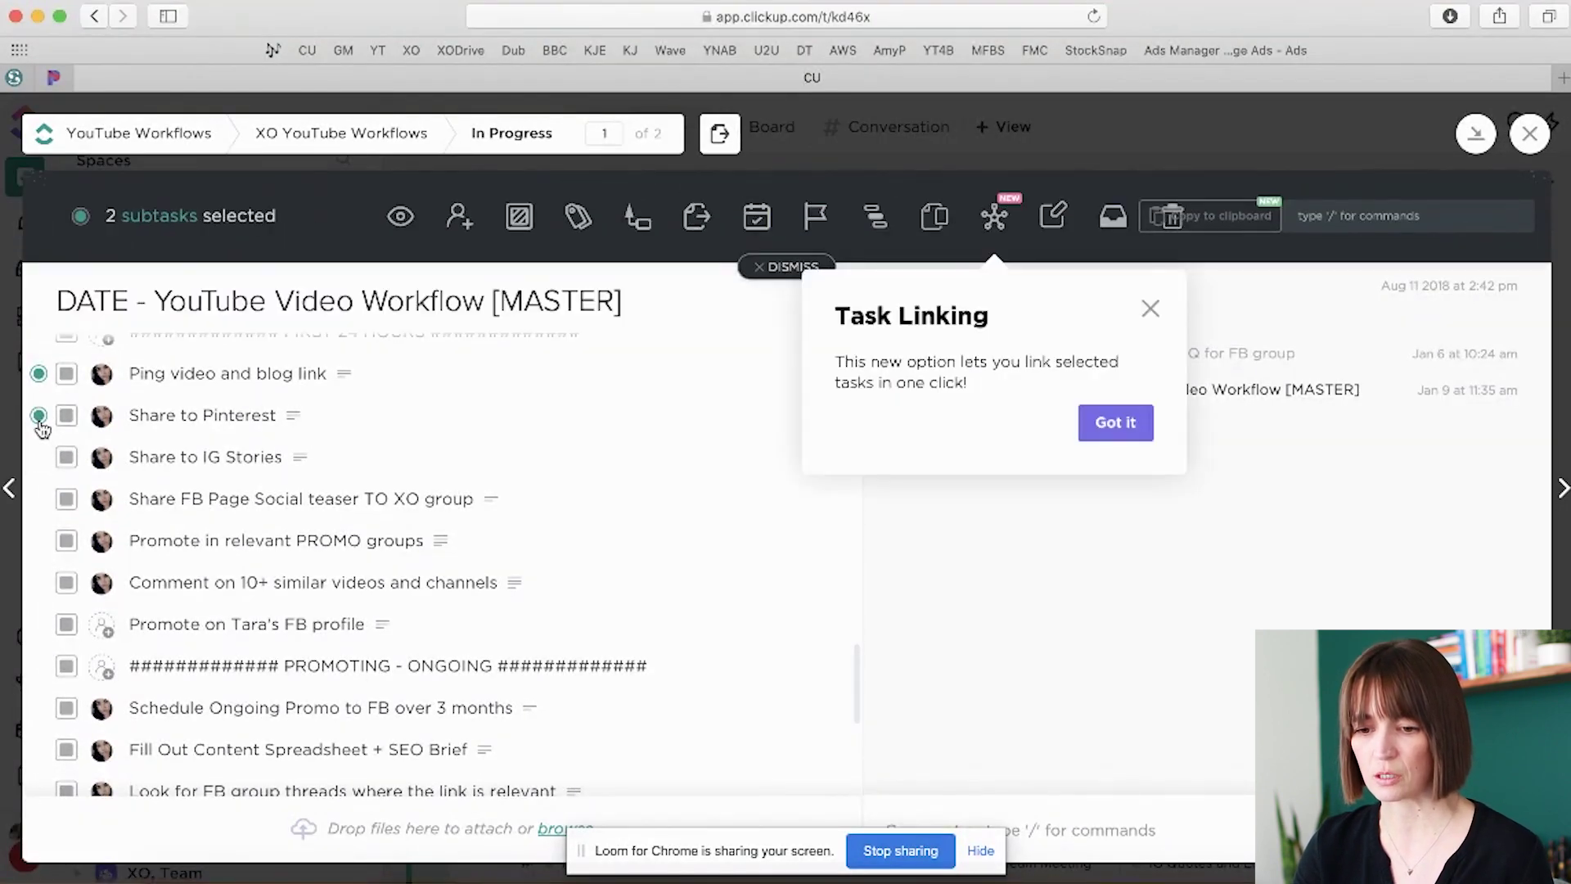
click(40, 456)
click(38, 498)
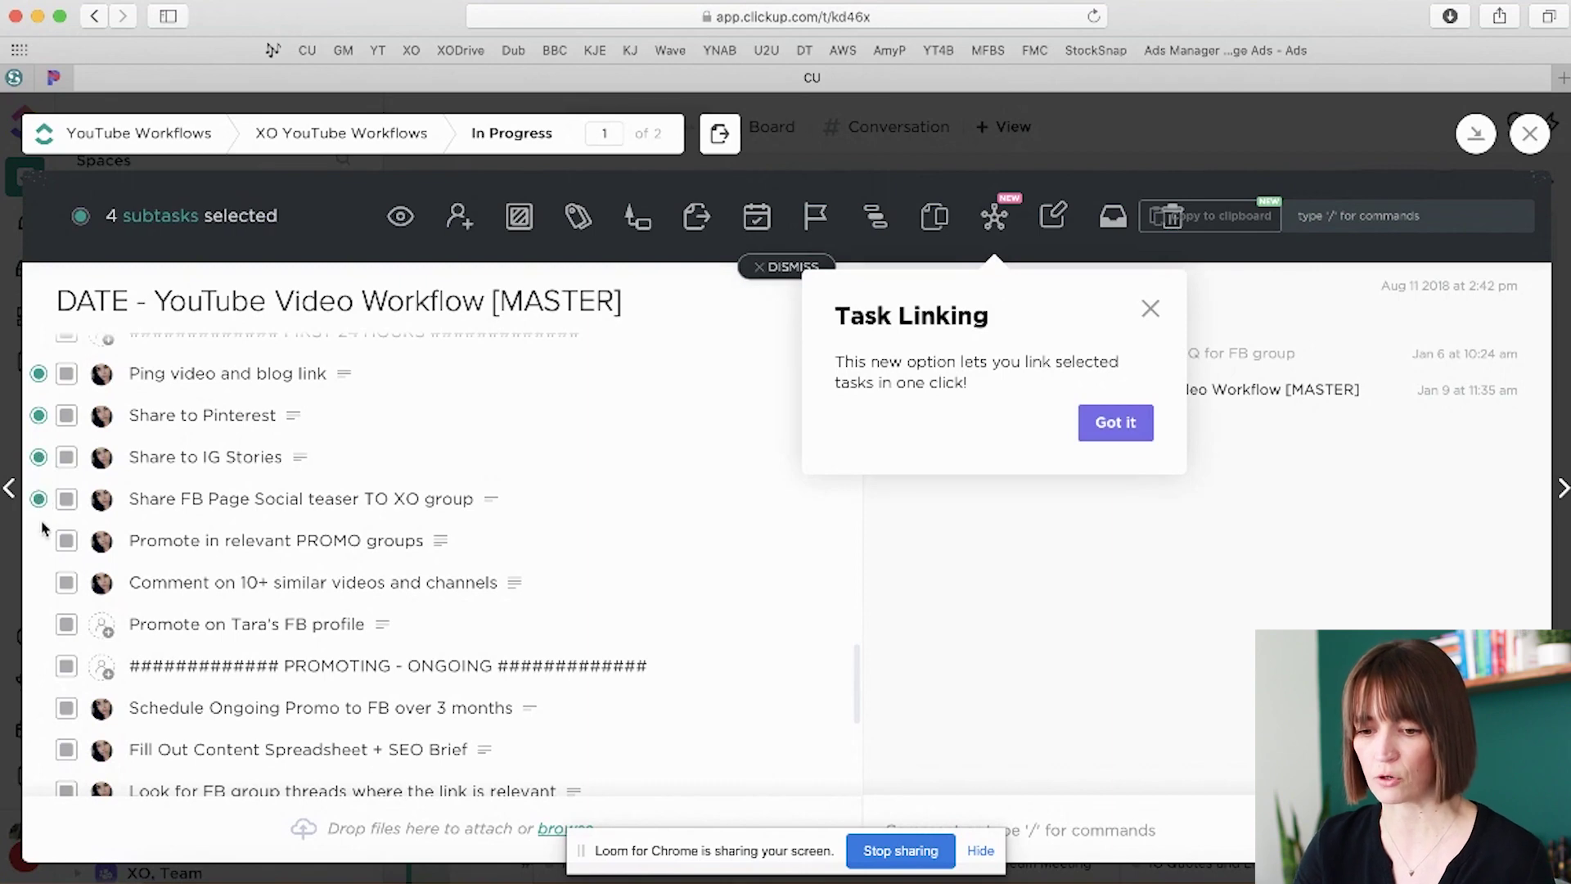
click(39, 540)
click(38, 581)
click(40, 623)
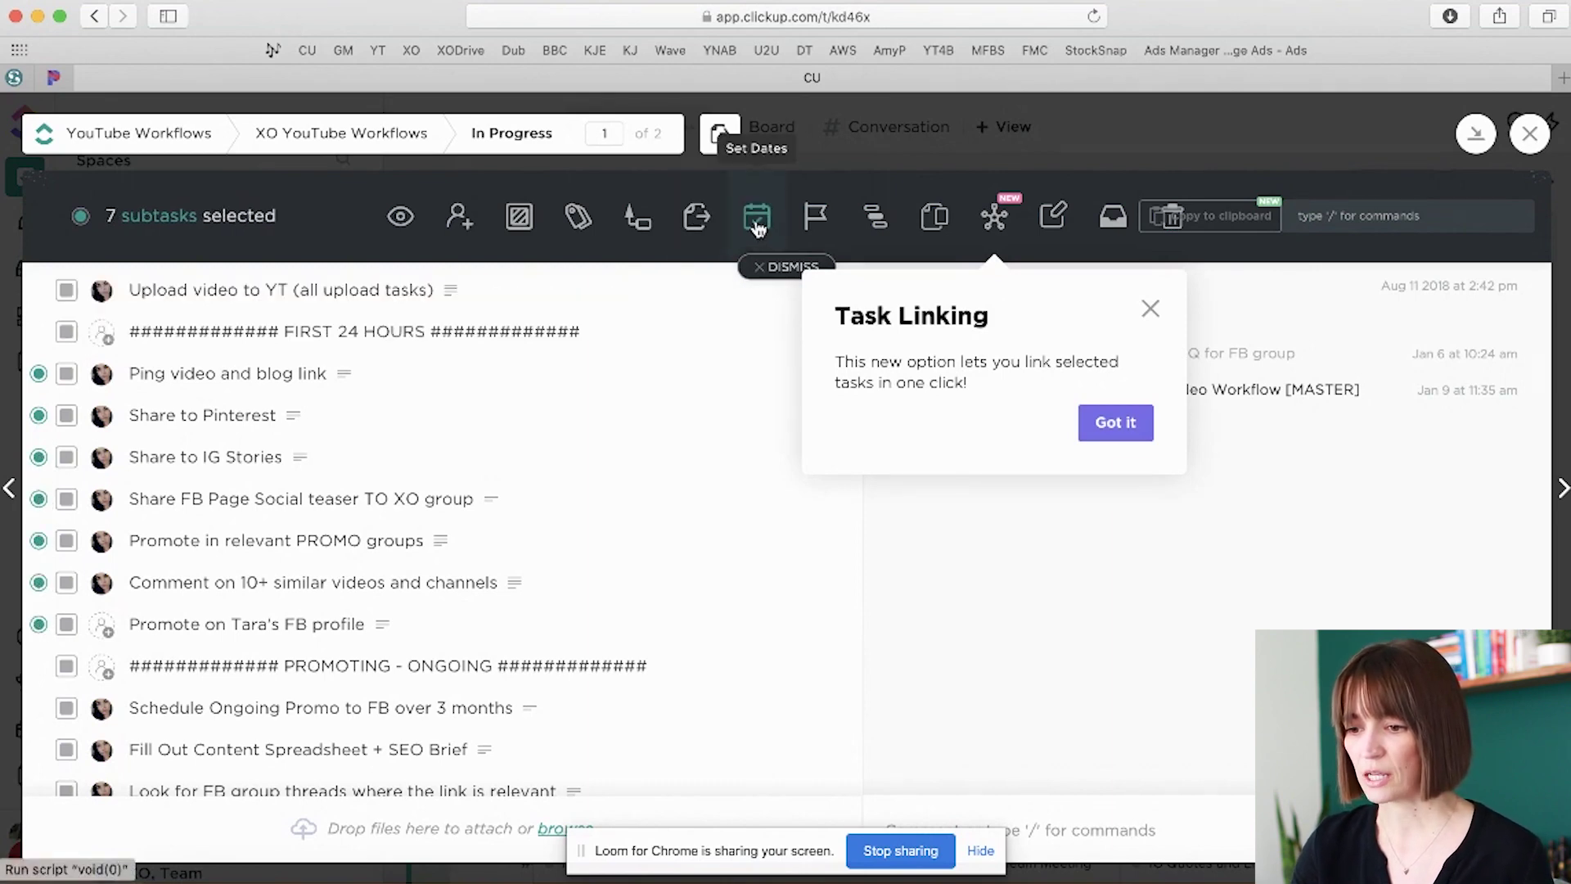
click(756, 220)
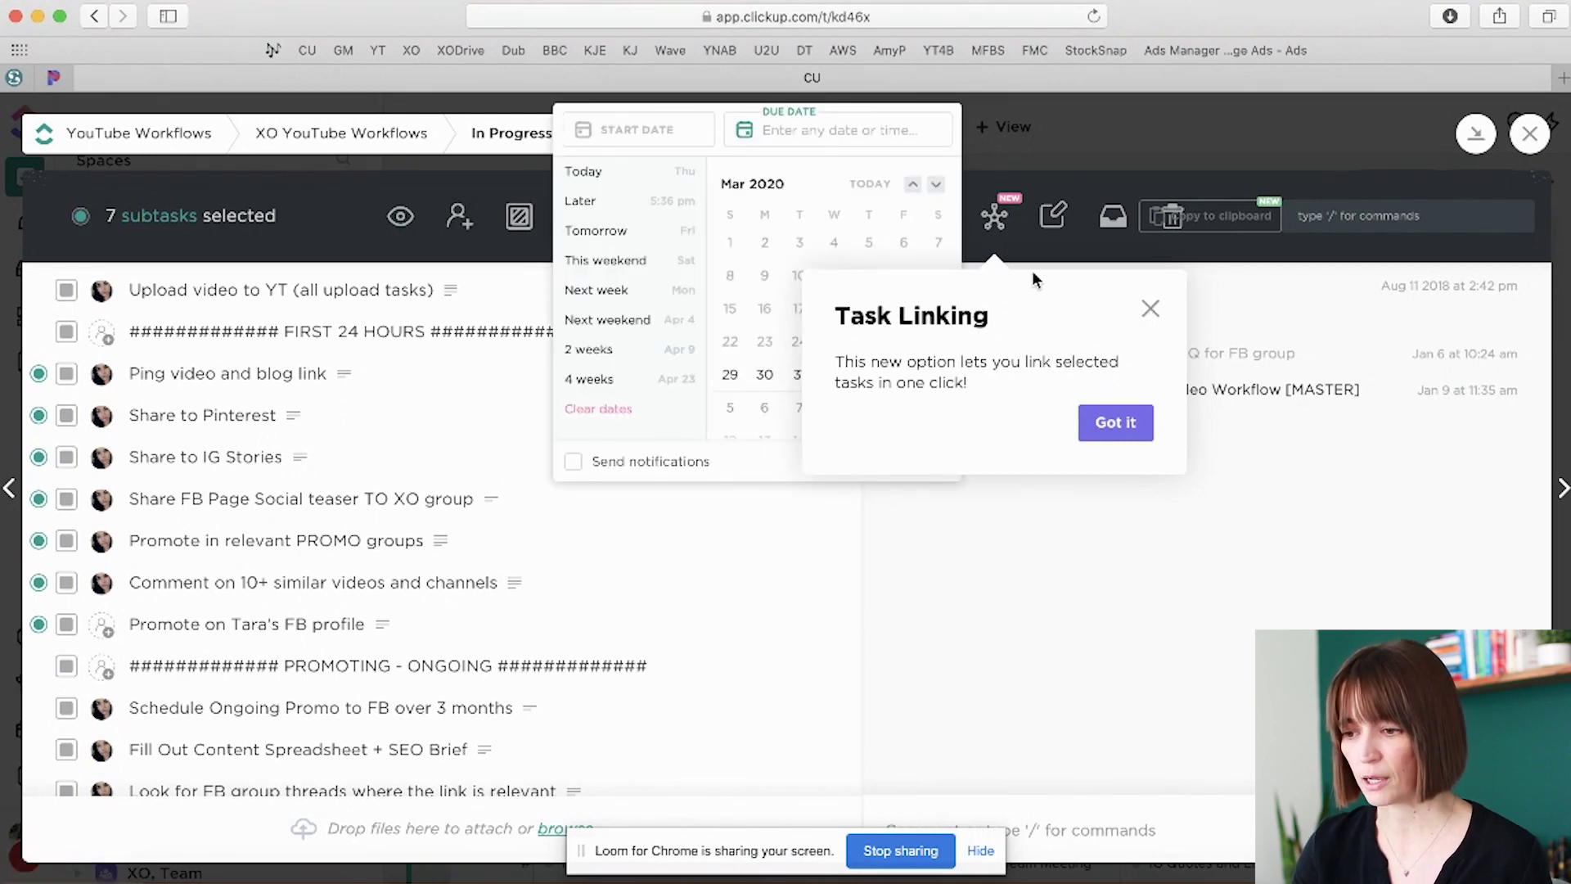
click(1033, 278)
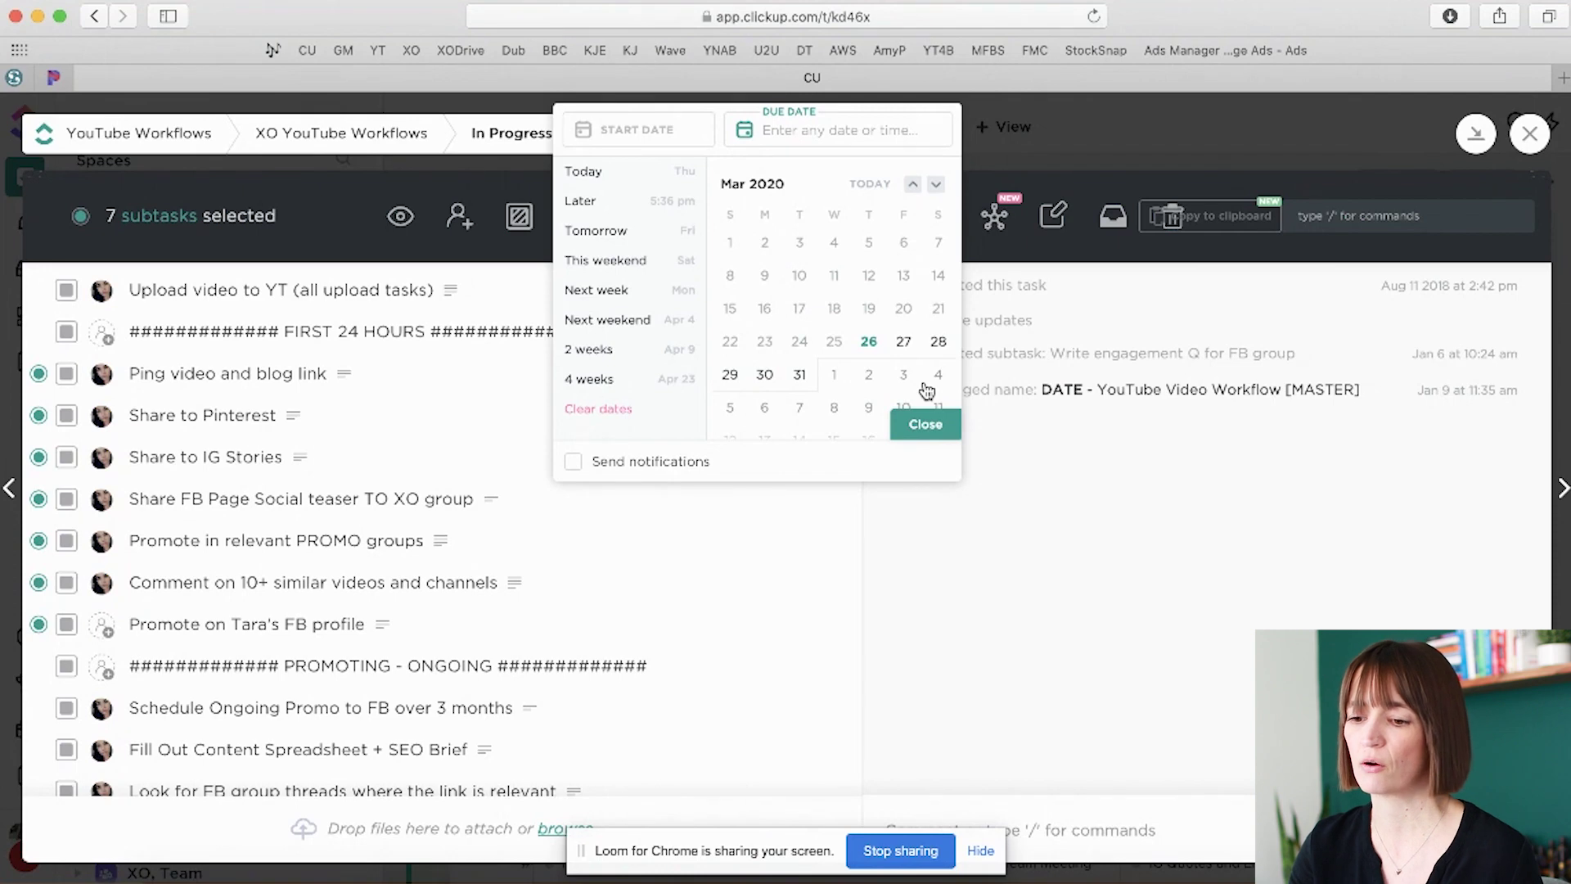
click(941, 547)
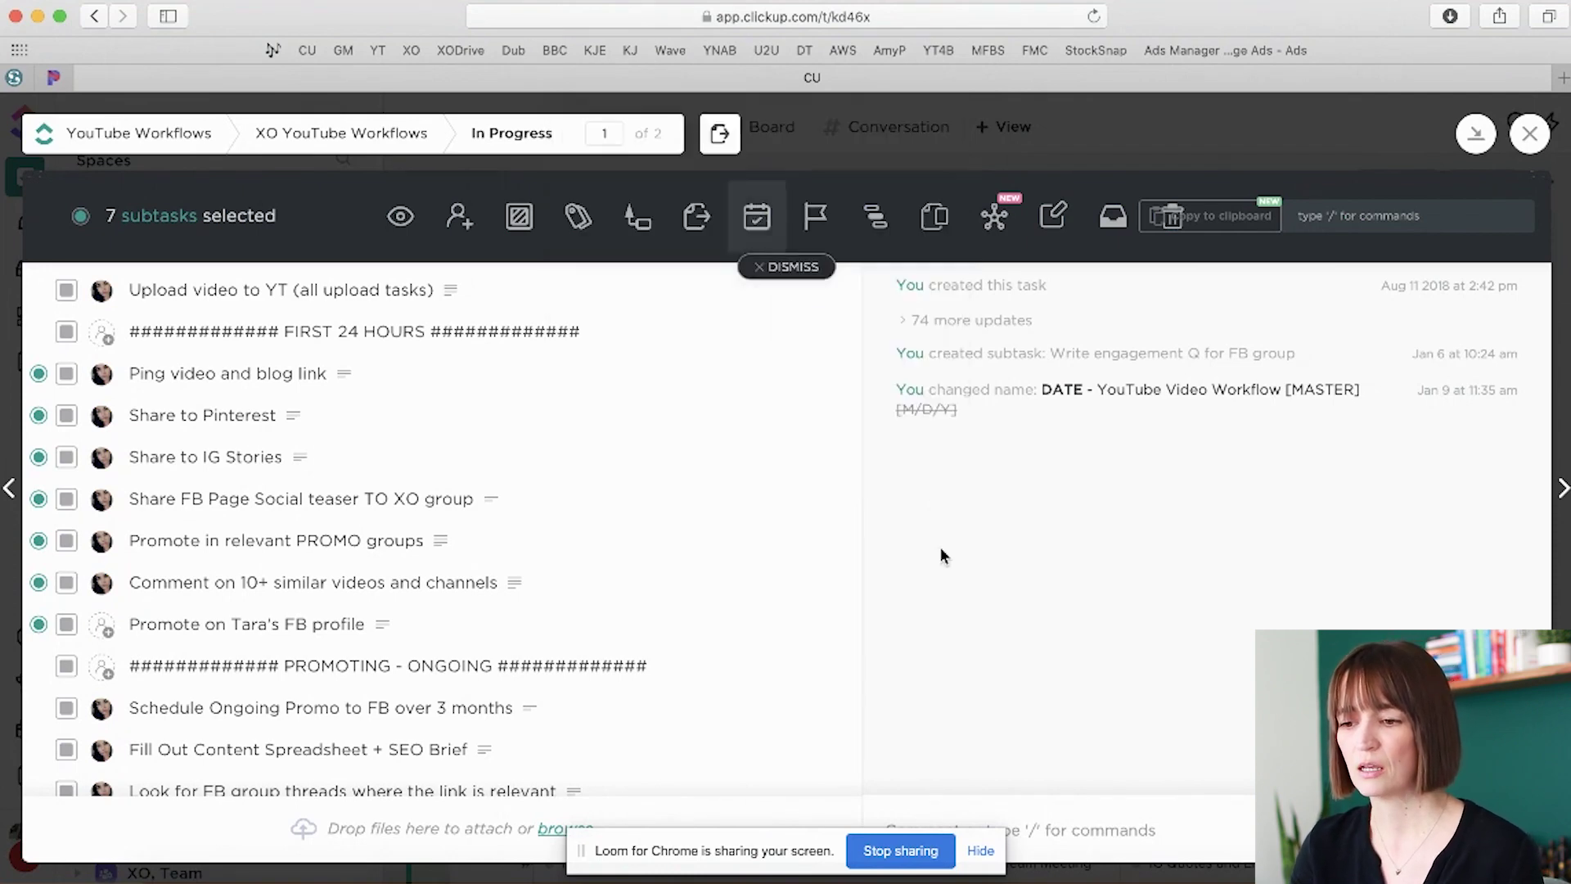
click(793, 267)
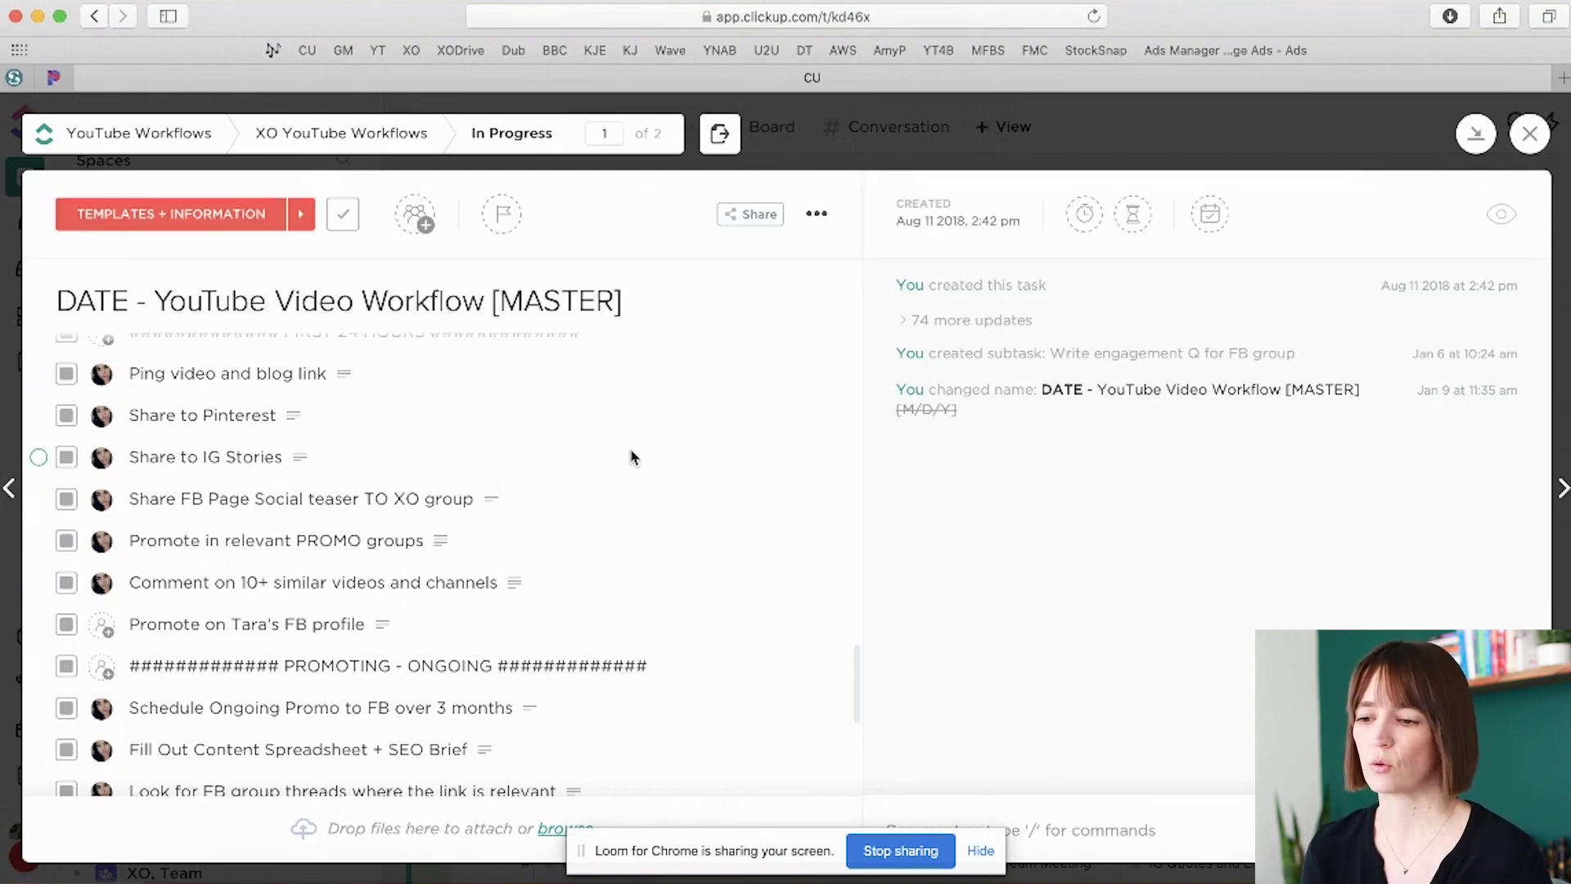
Step: Scroll up through the subtask list toward the 4/21 - ClickUp Editorial Calendar task
scroll(630, 457, up, 5)
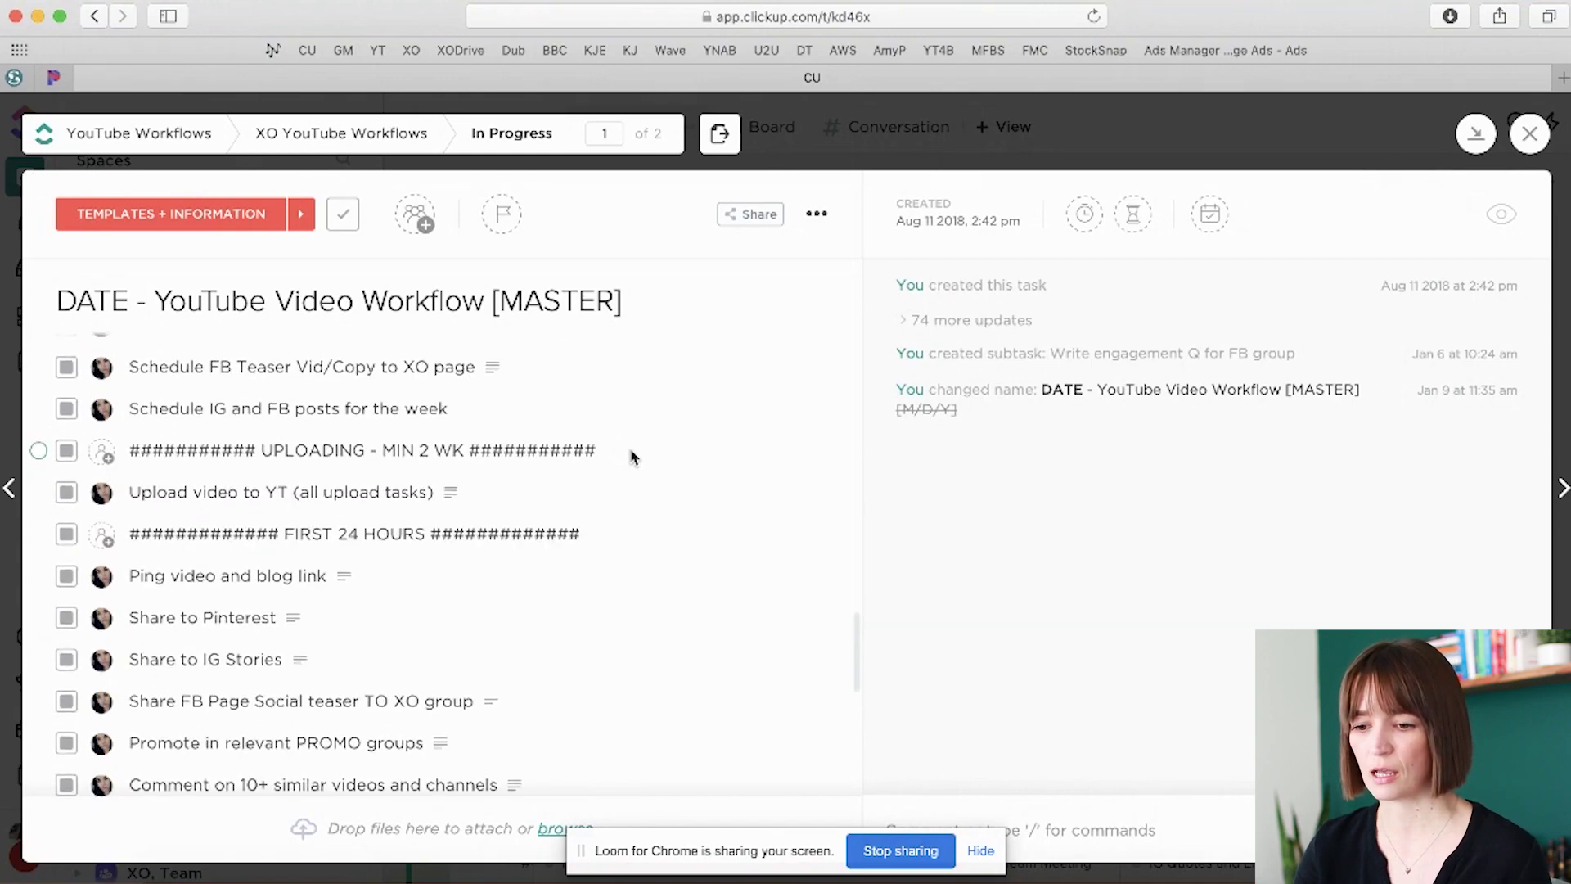
scroll(630, 457, up, 2)
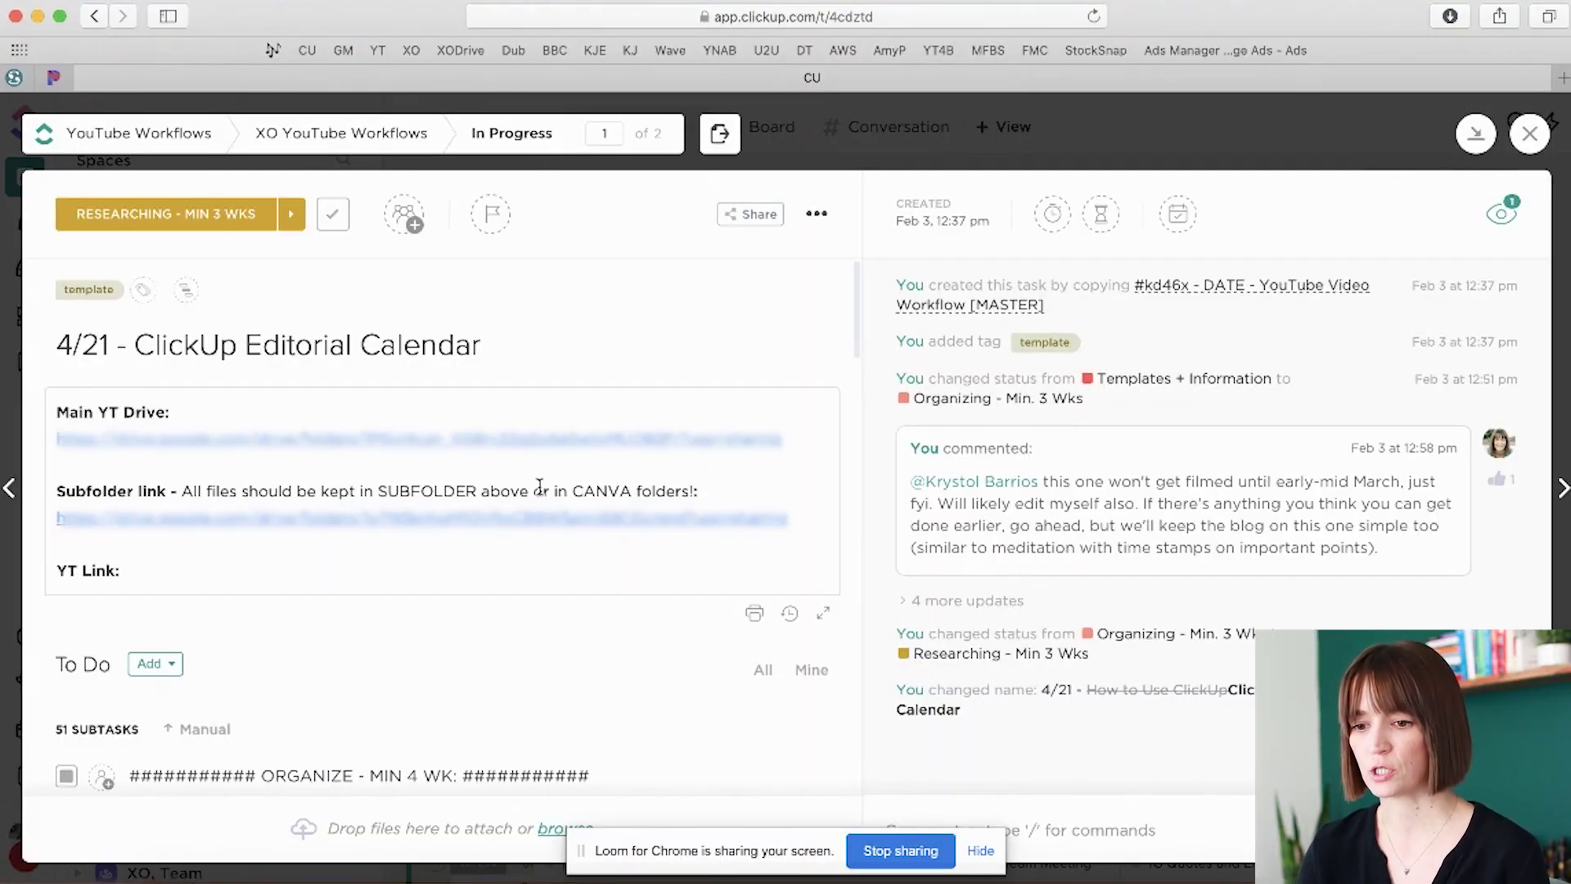
Step: Set the task status to Recording - Min. 3 Wks and open its Main YT Drive folder
click(202, 223)
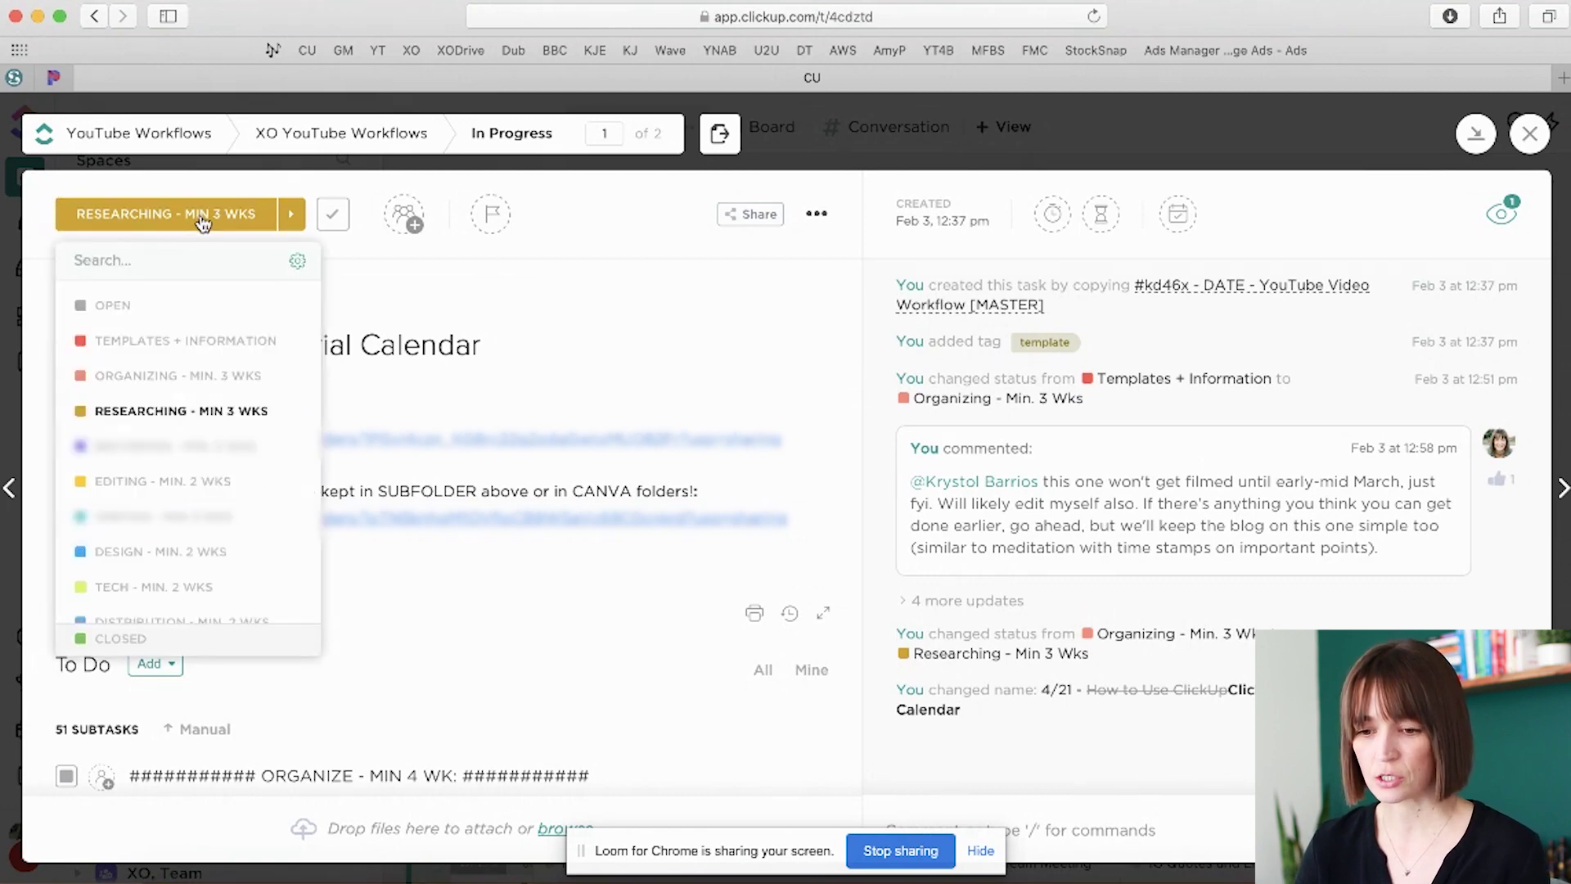
click(147, 447)
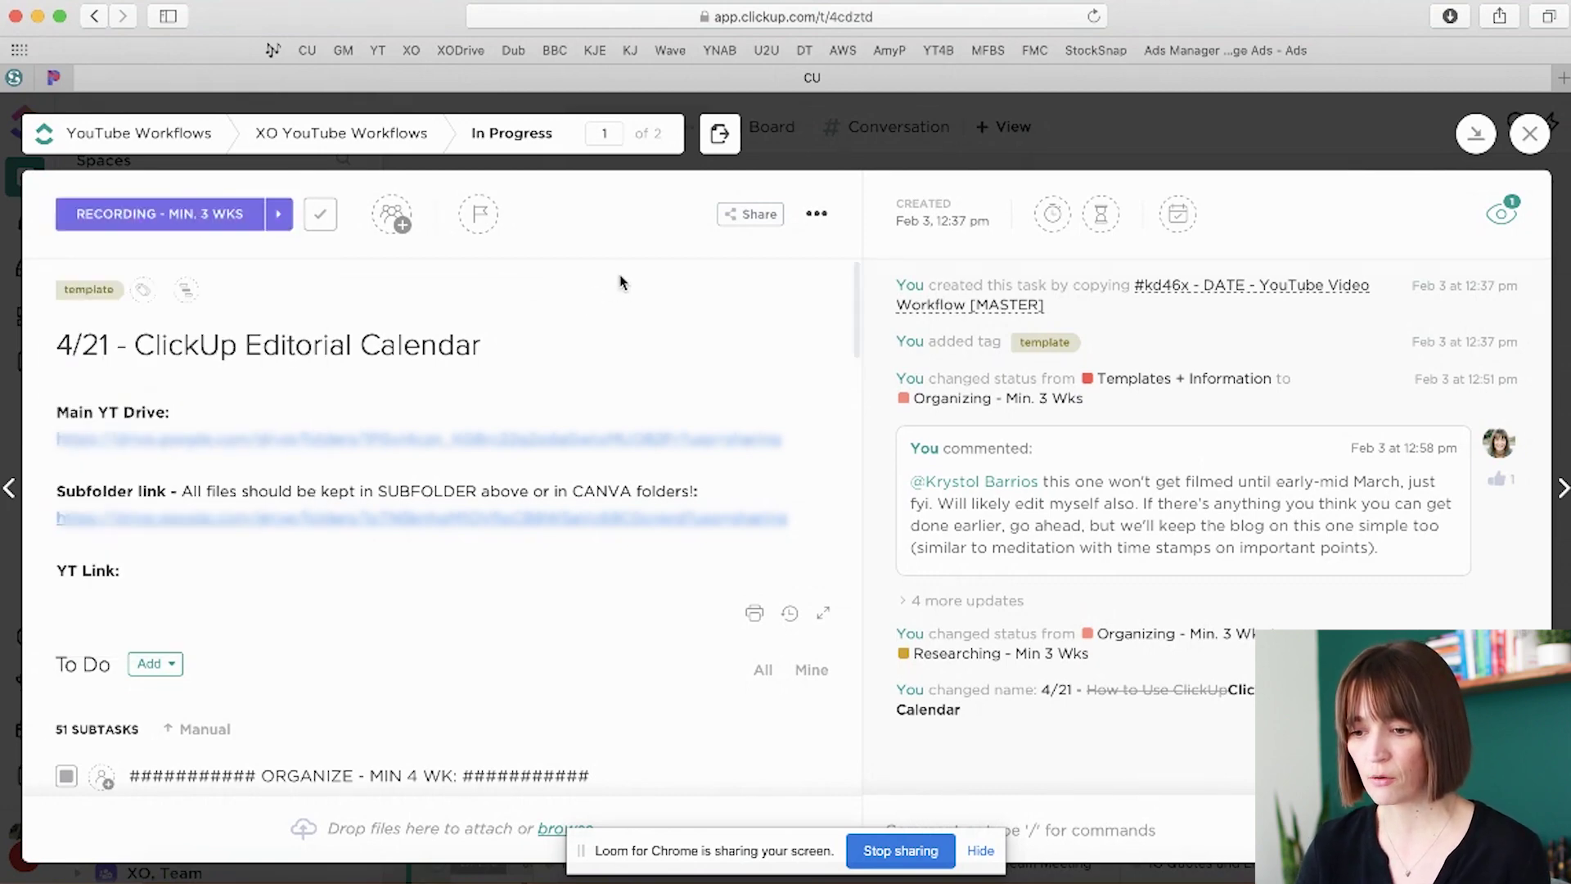
click(216, 442)
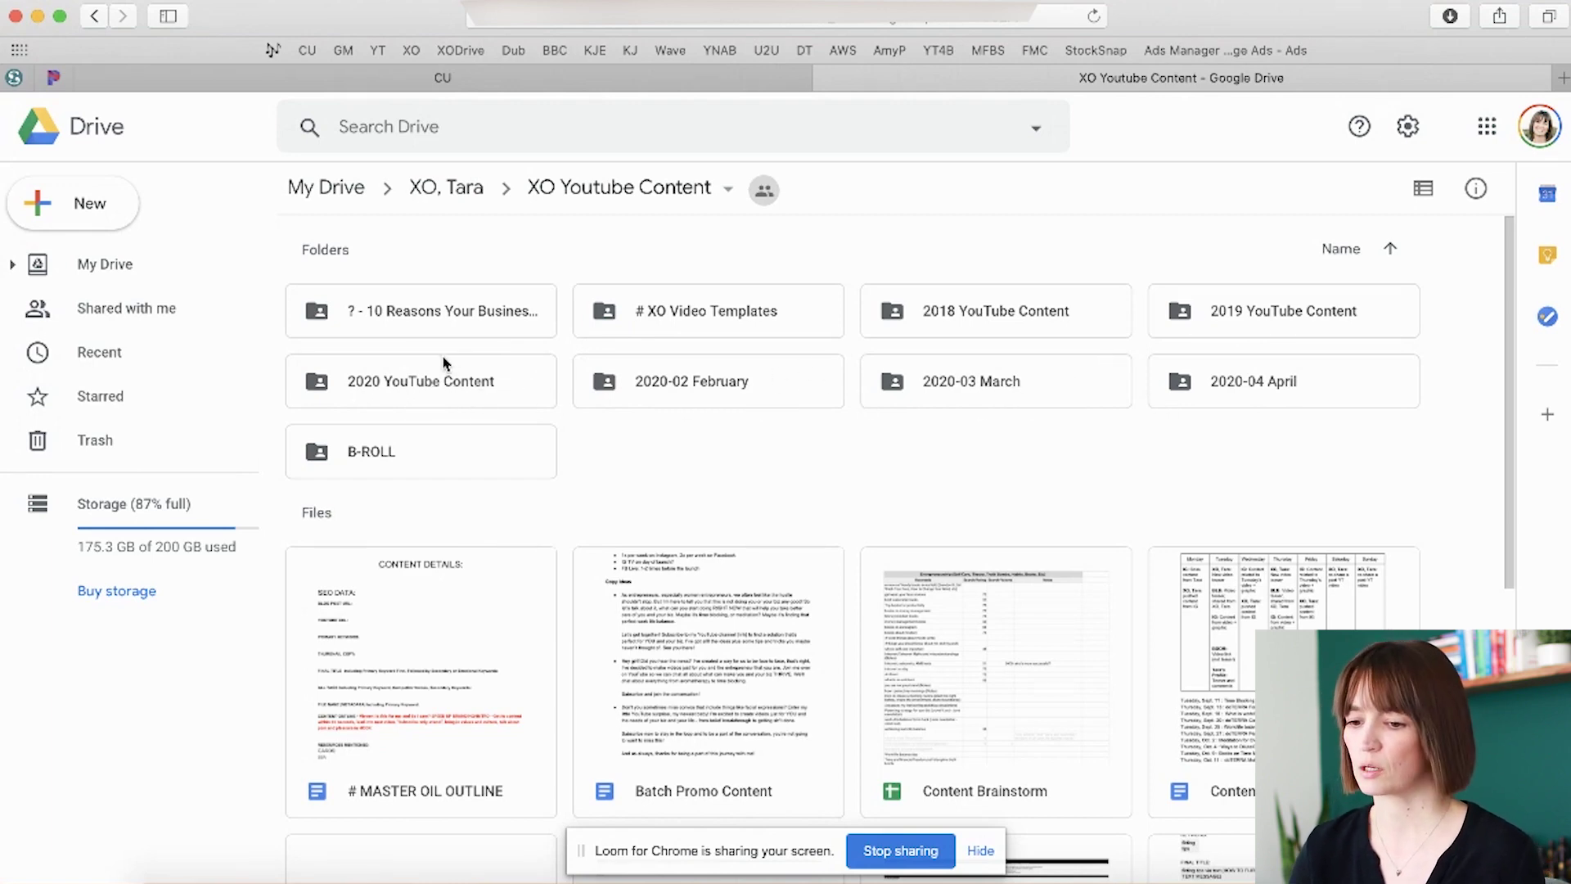
Step: In Drive, go to 2020-04 April > 4/21 - How to Use ClickUp, open the SEO doc, then return to ClickUp
double_click(1269, 381)
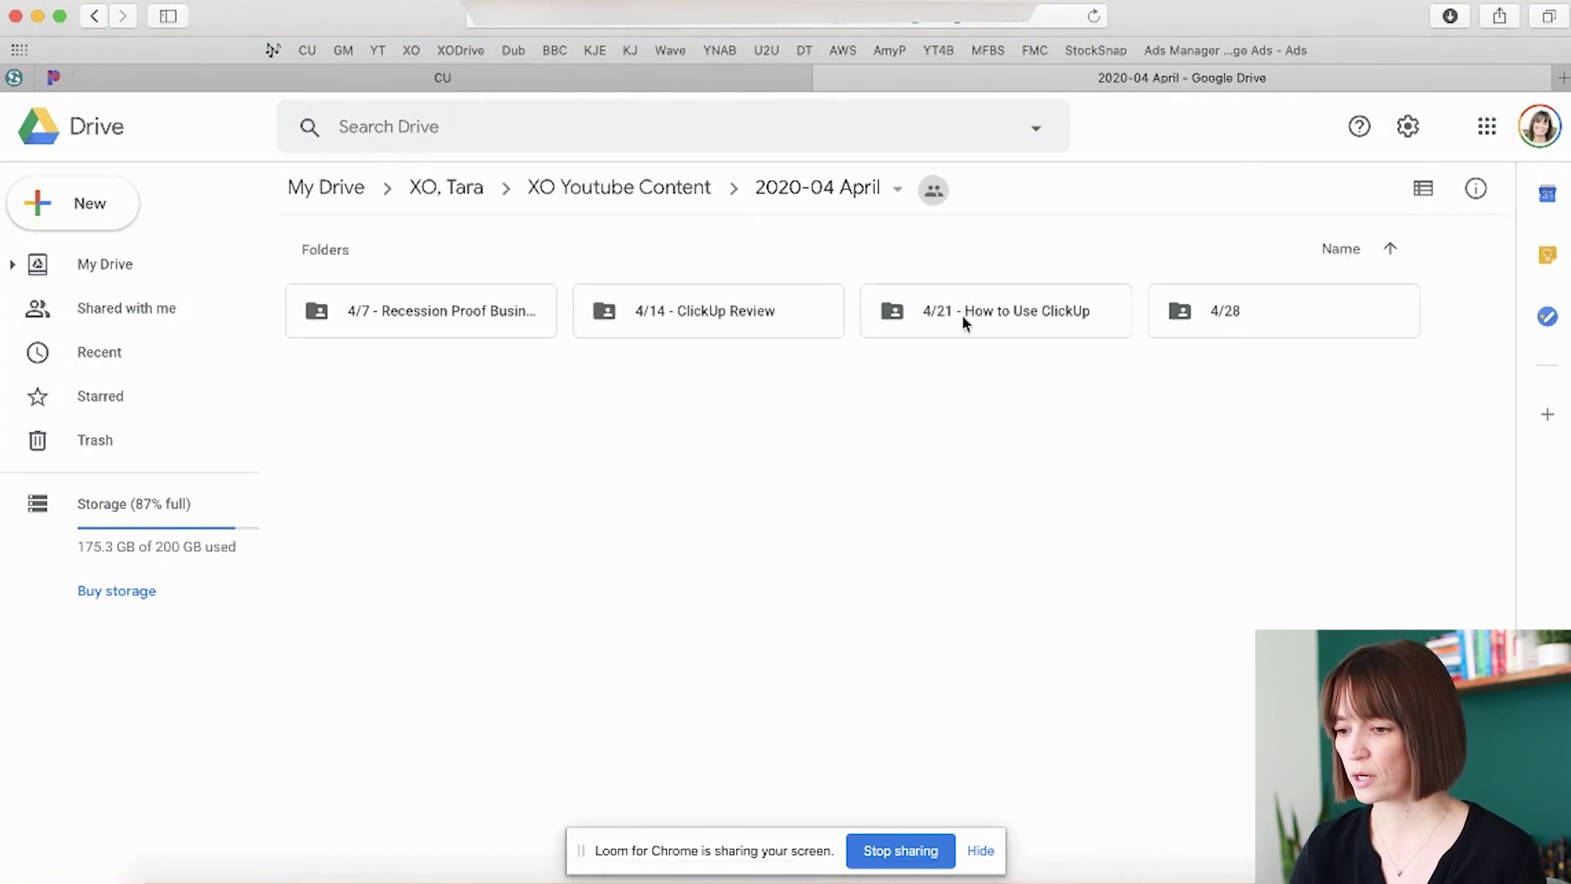
double_click(964, 312)
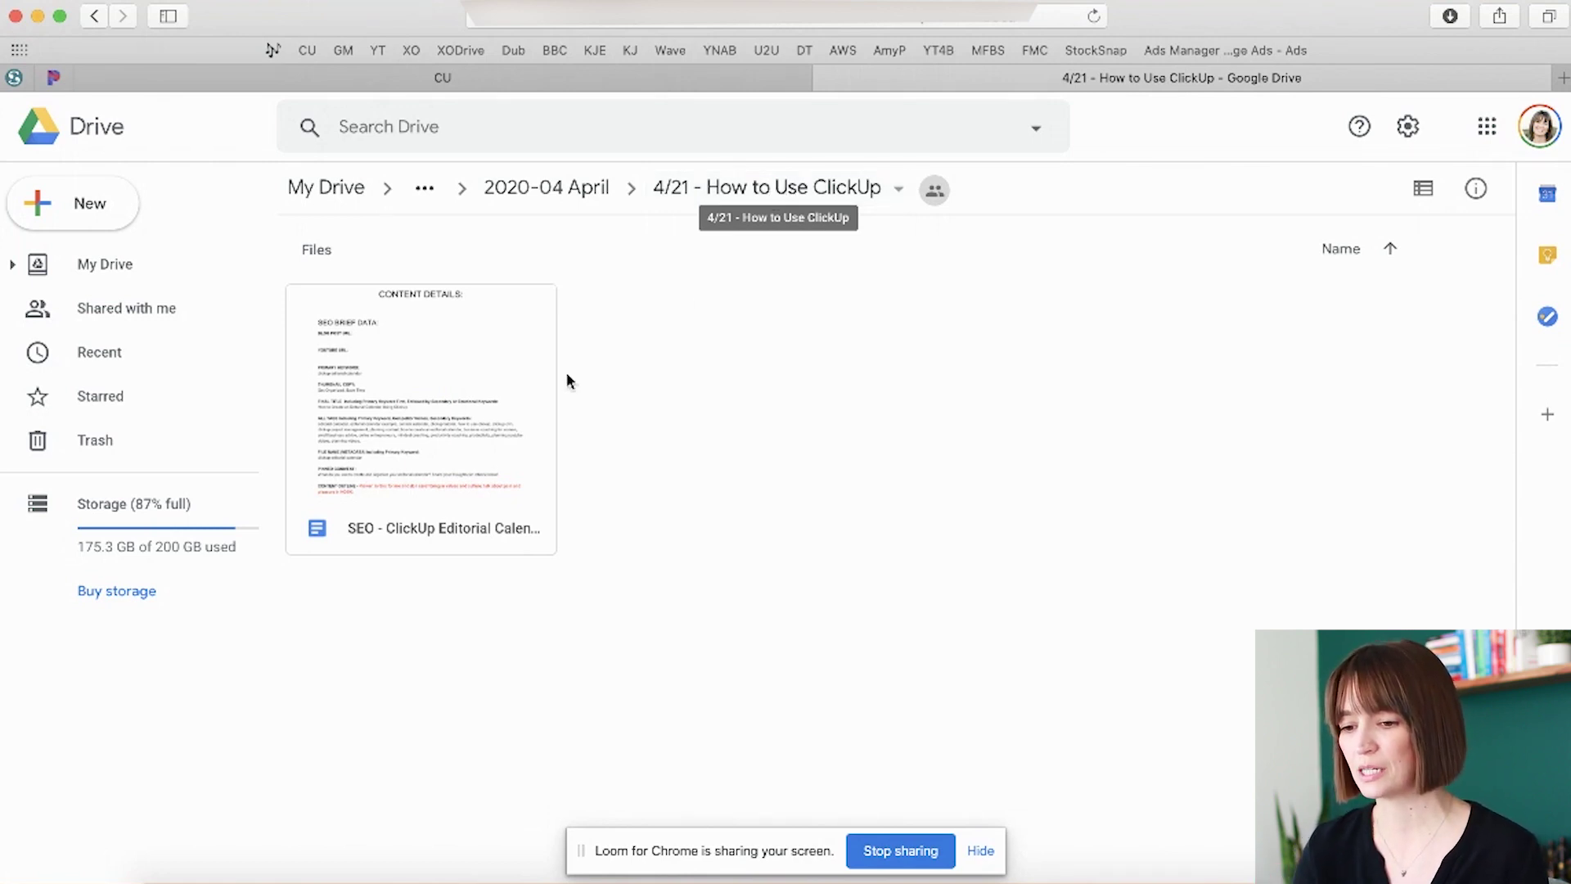
double_click(423, 396)
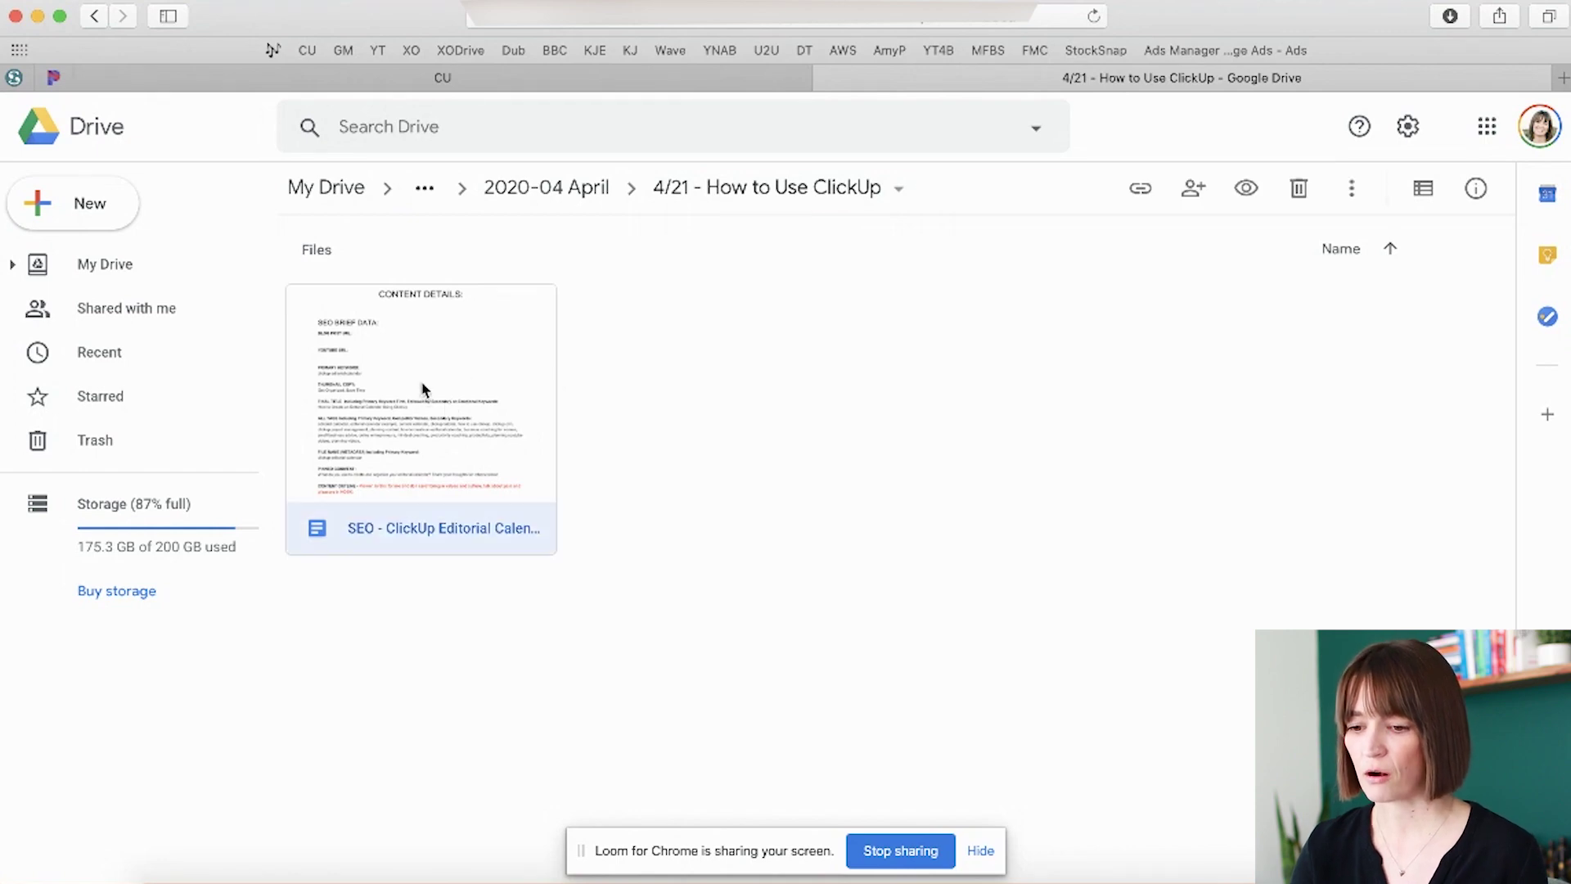
click(874, 86)
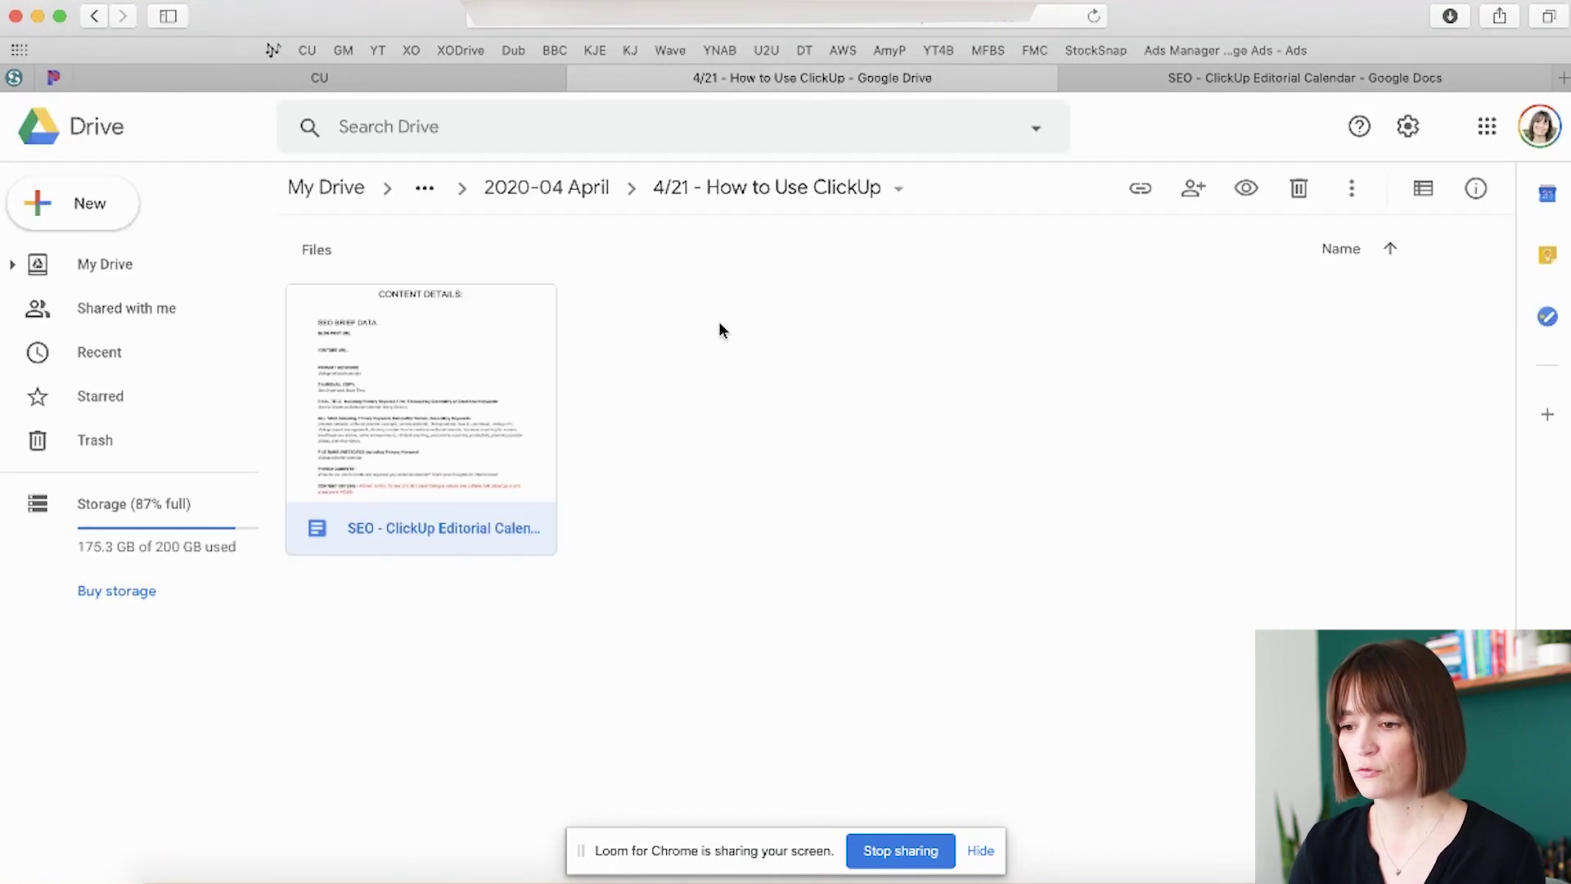
click(509, 72)
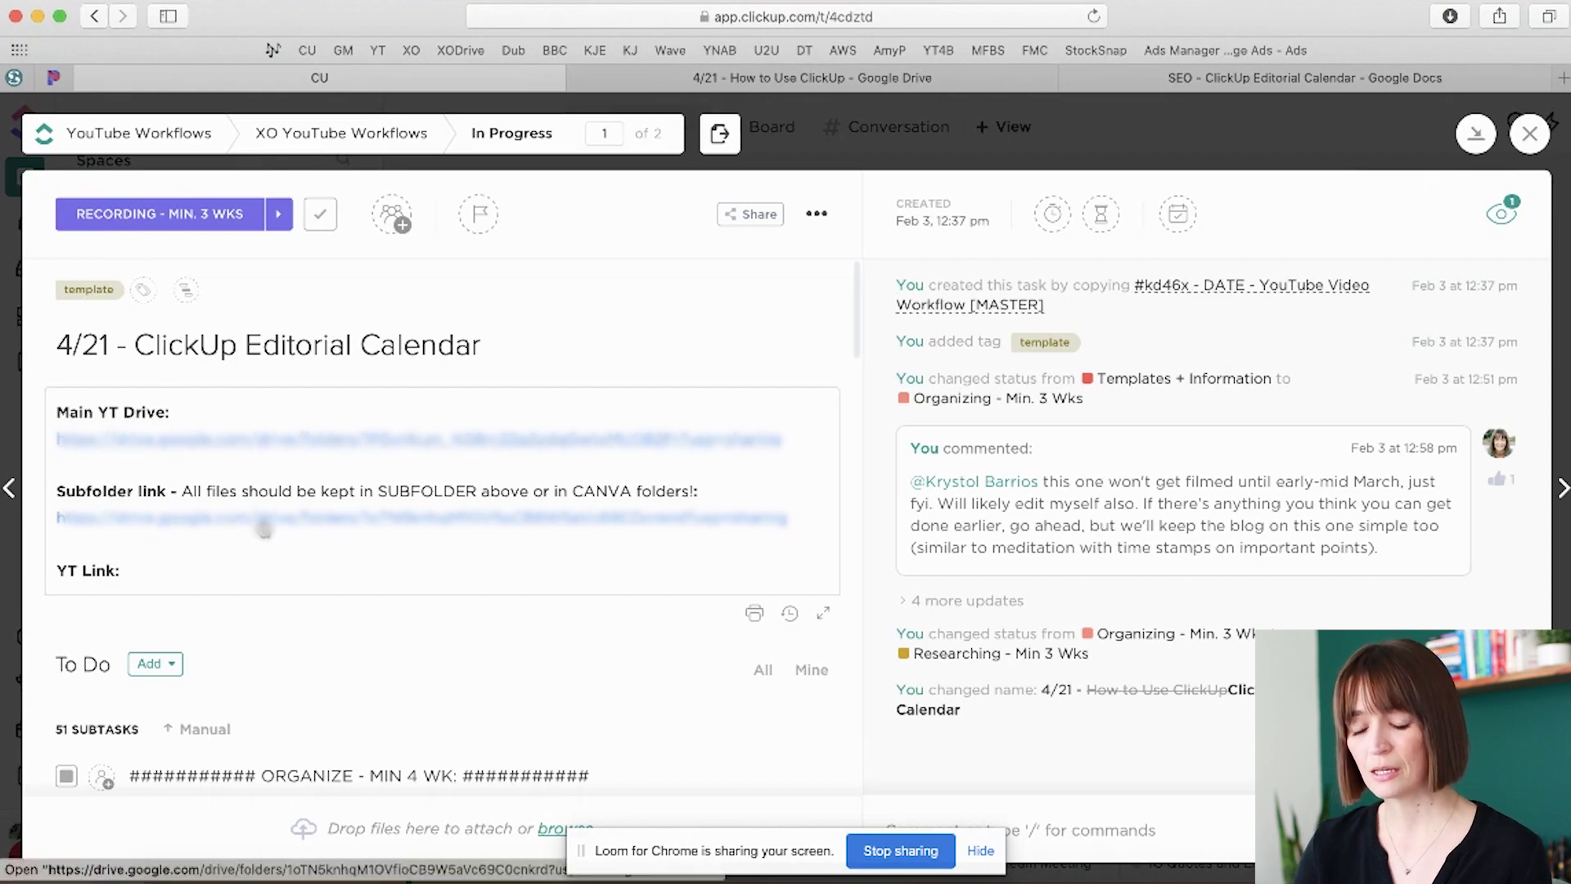
Step: Switch from the task description to the 4/21 - How to Use ClickUp Drive folder tab
click(133, 569)
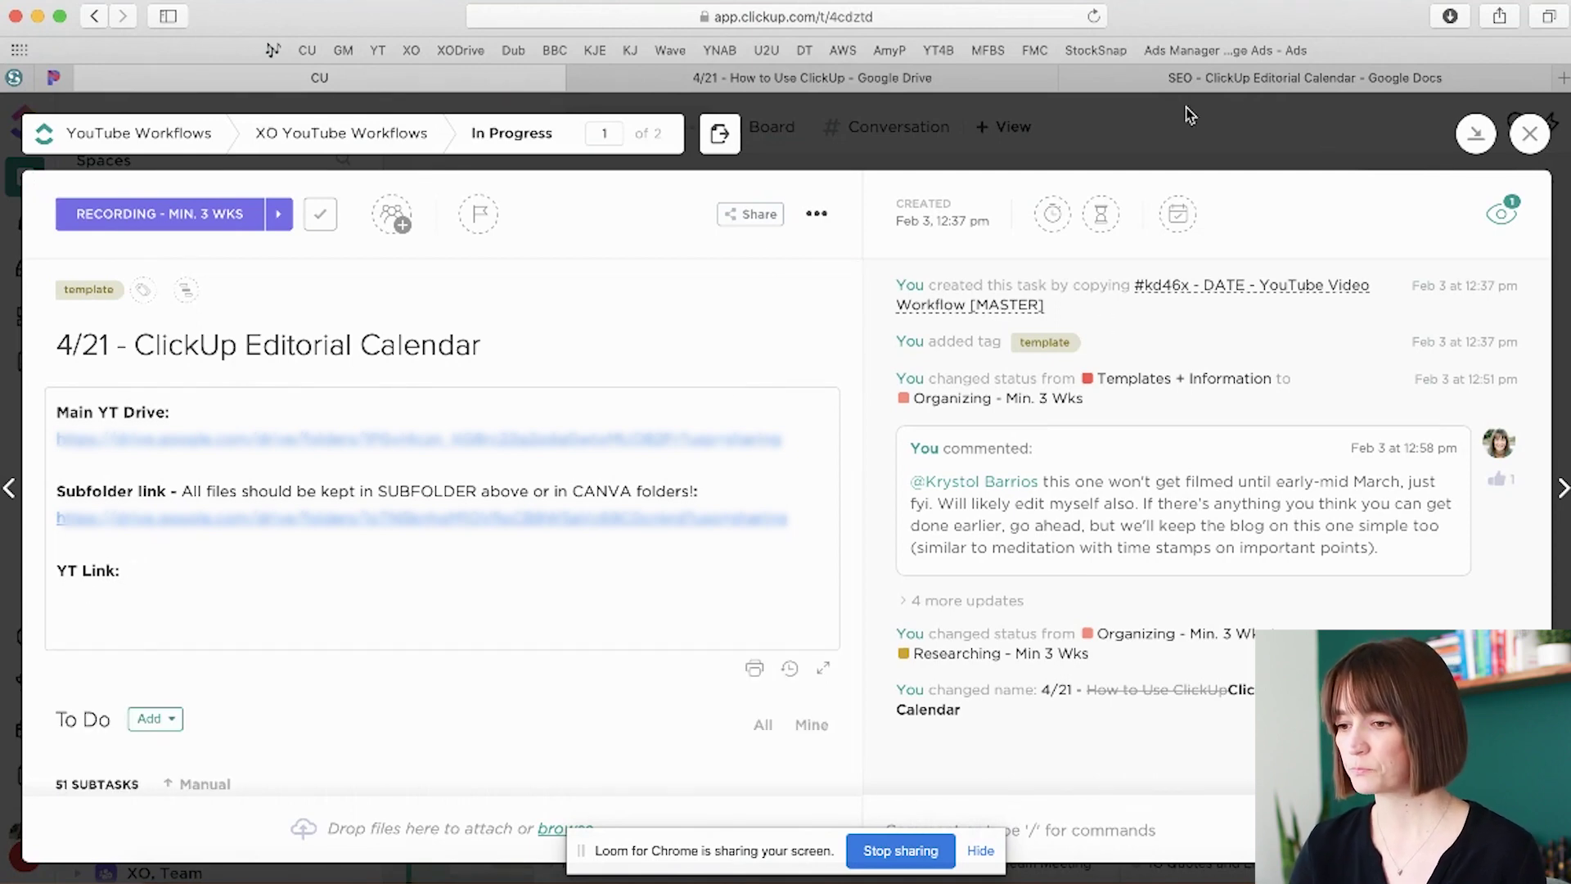
click(827, 77)
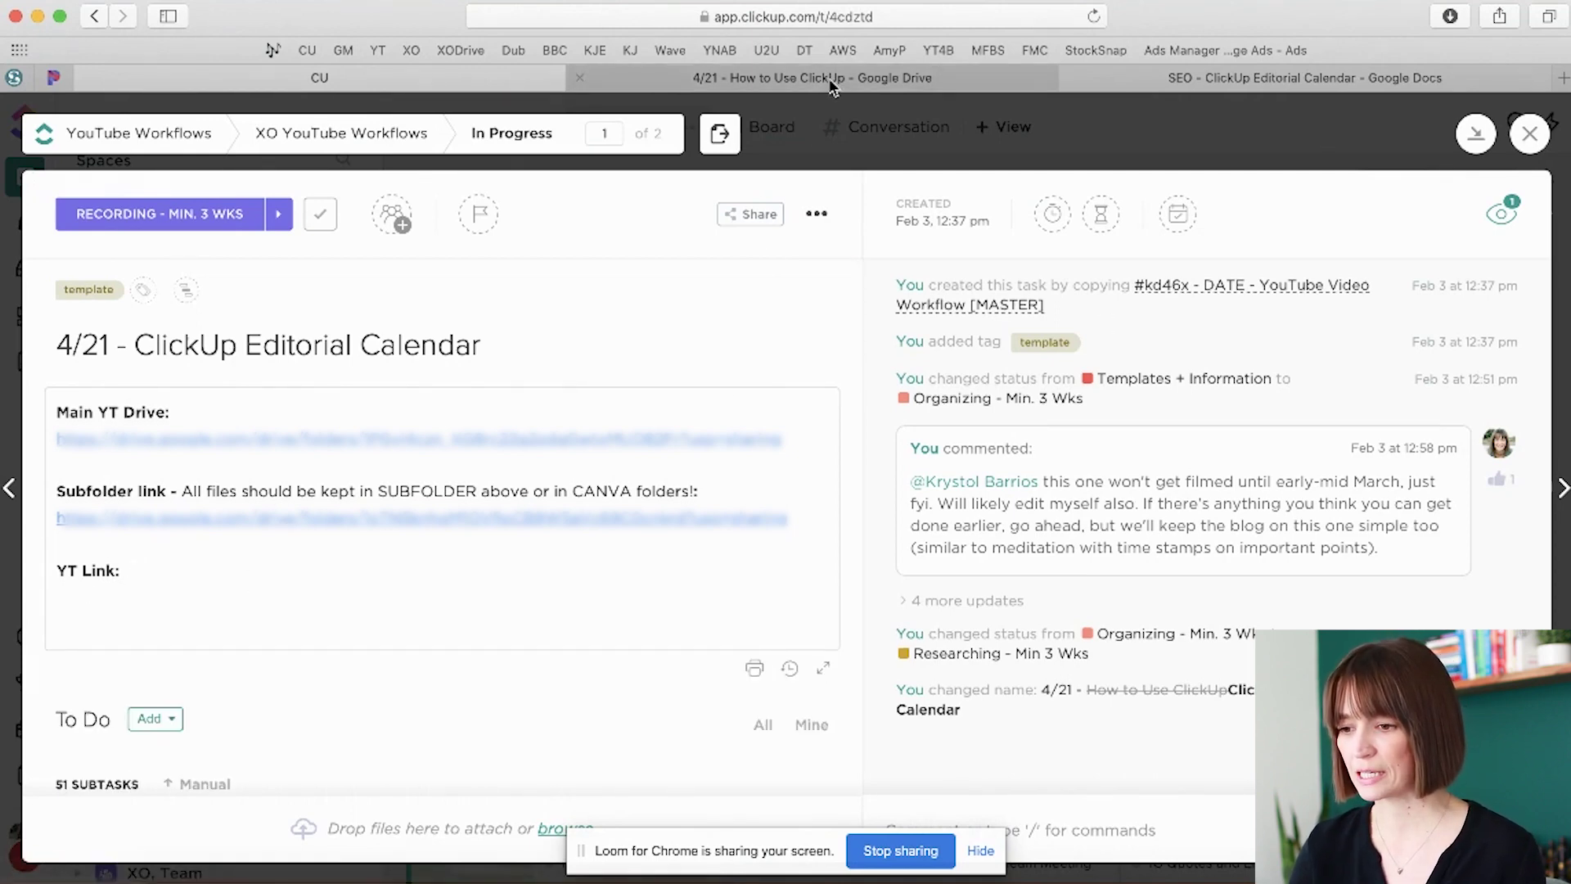
click(1274, 75)
scroll(714, 651, down, 6)
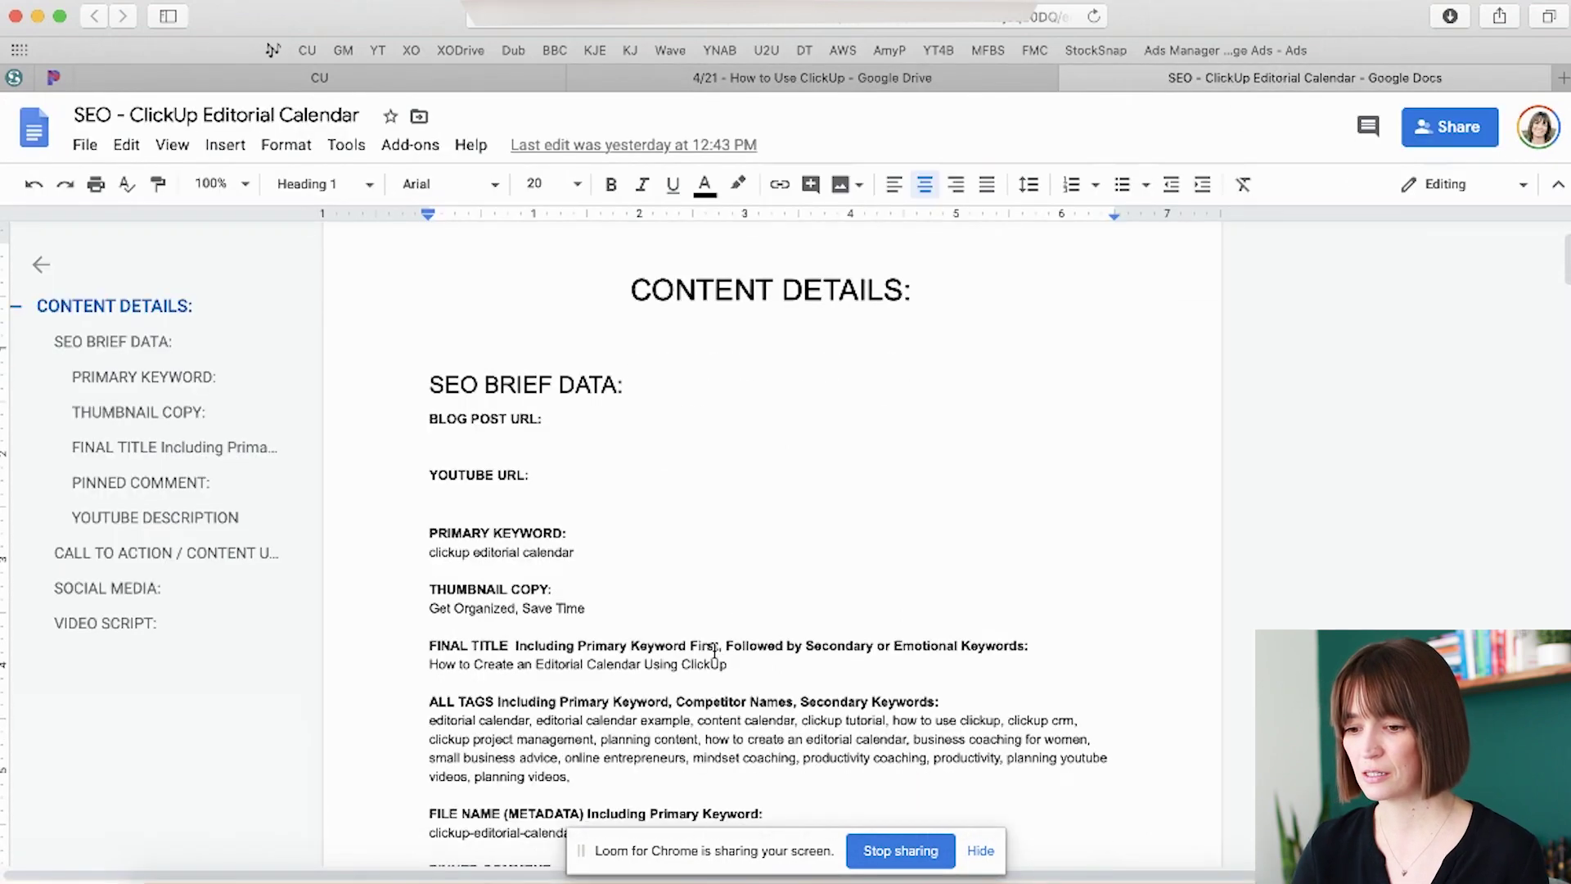
scroll(714, 650, up, 4)
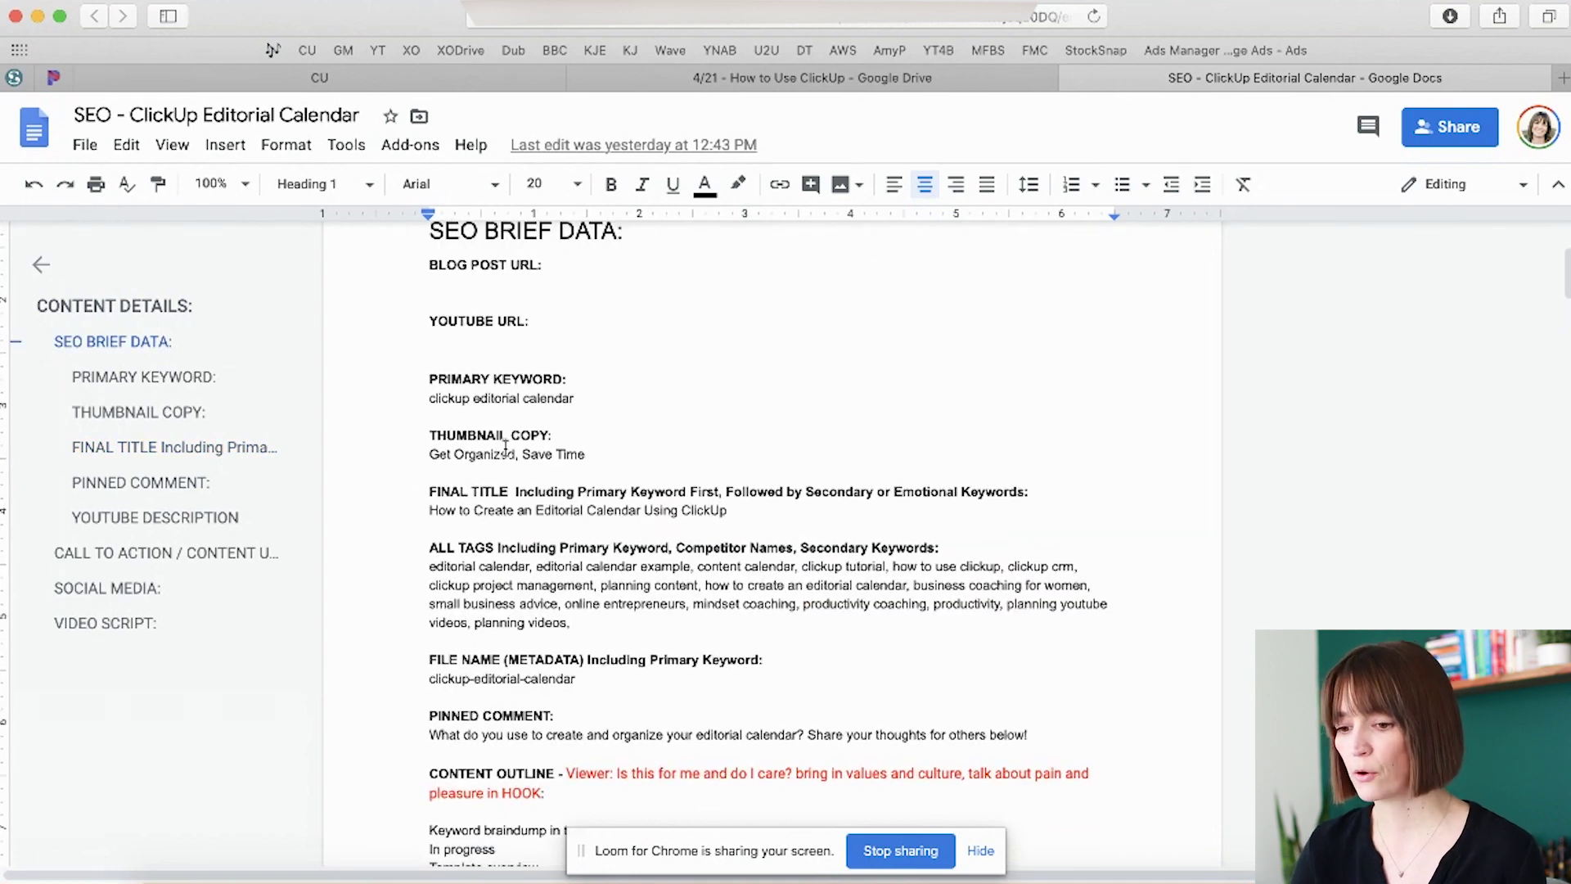
scroll(549, 646, down, 9)
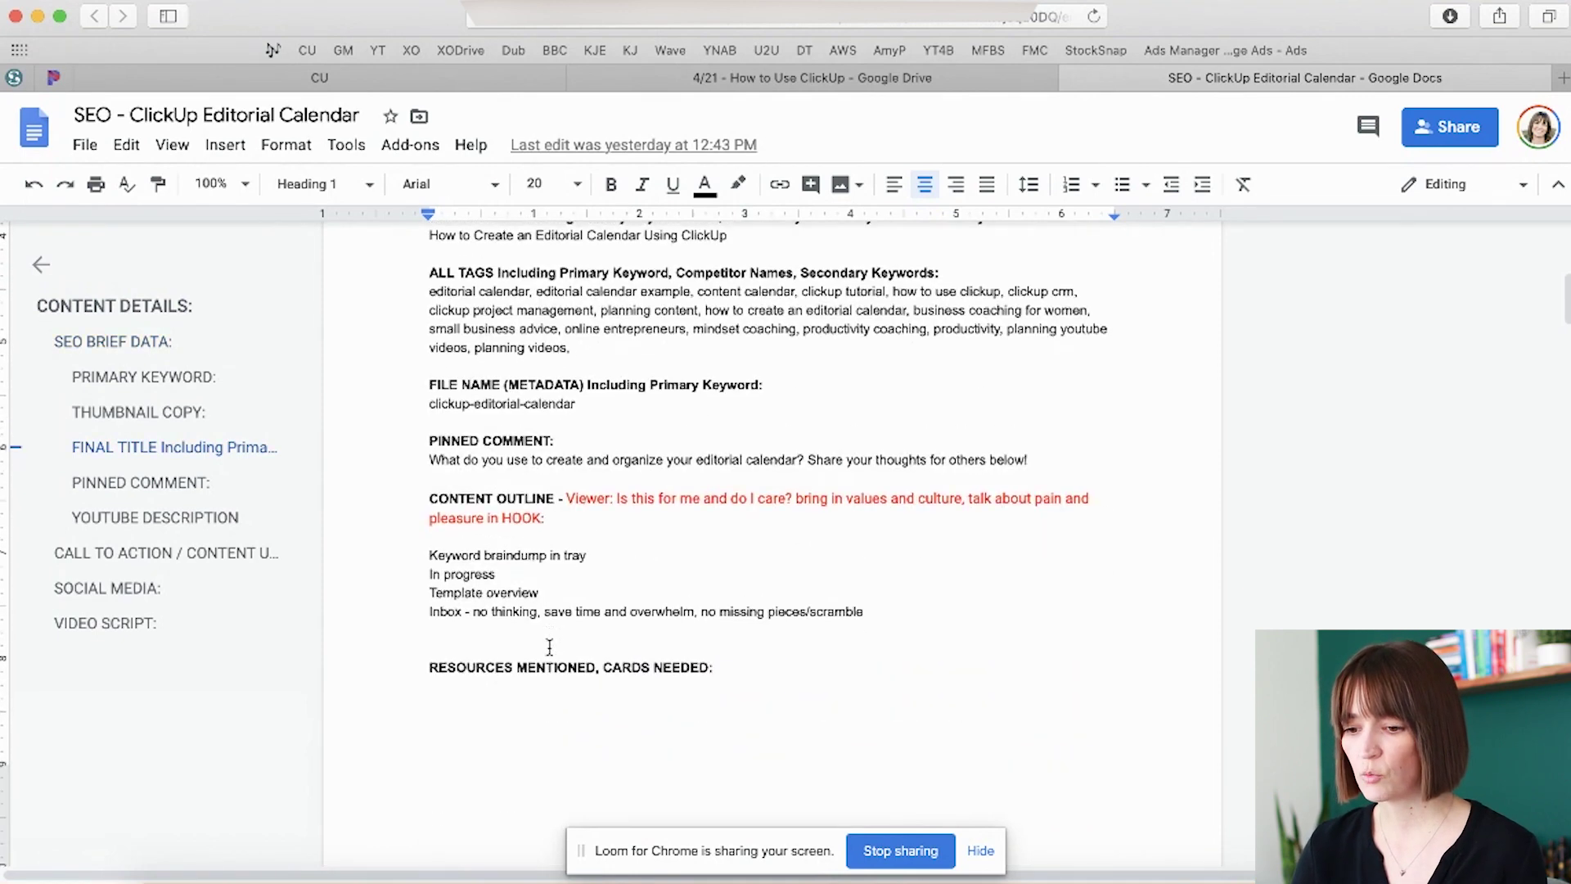
scroll(549, 649, down, 3)
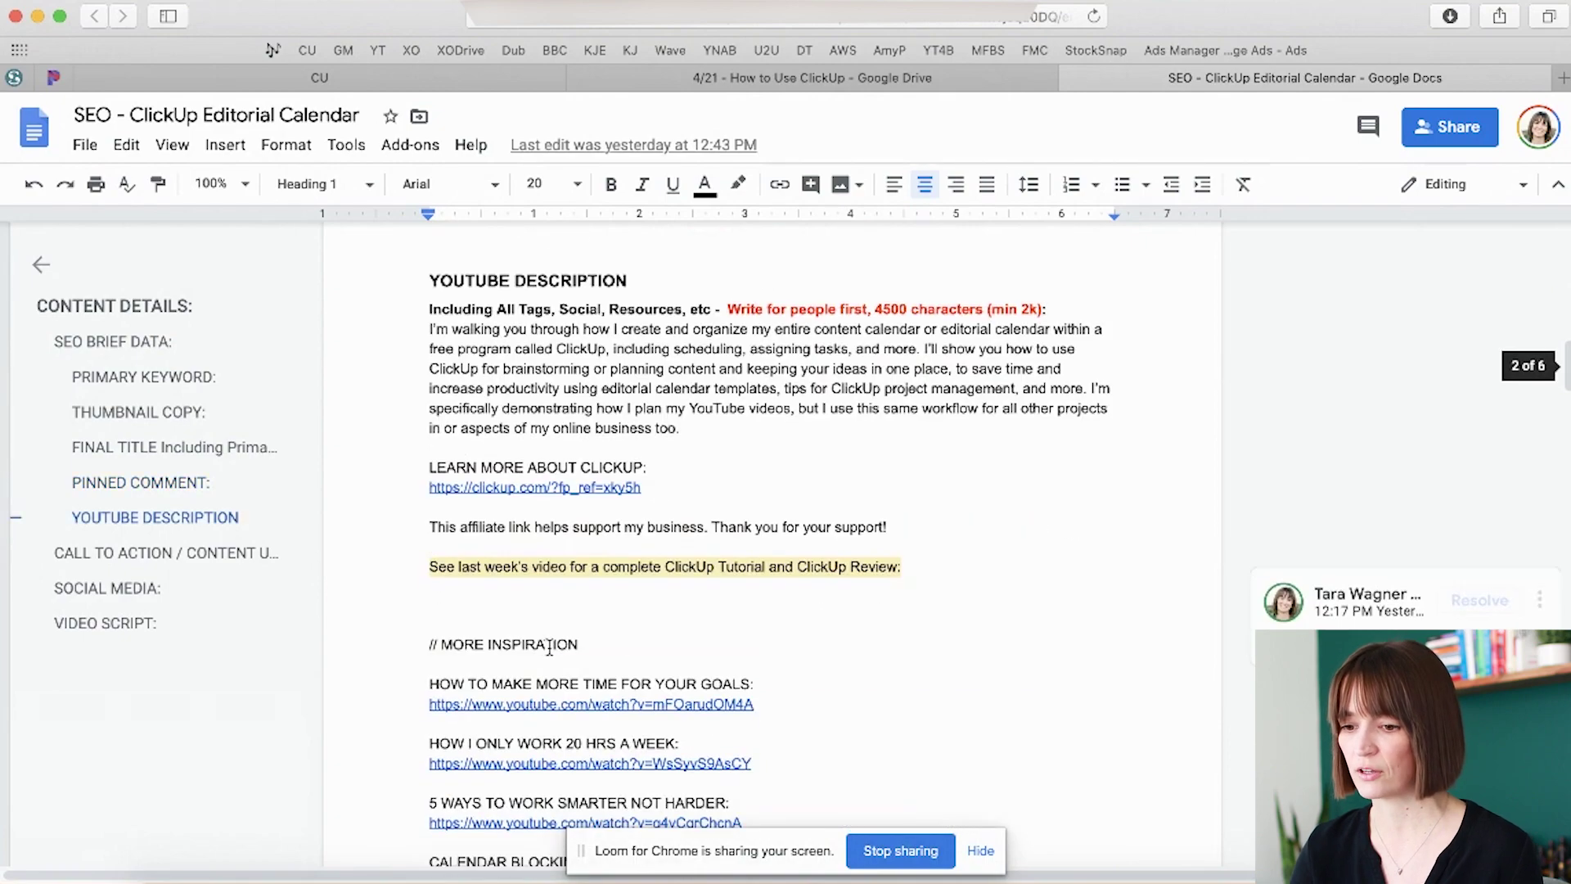
scroll(517, 682, down, 14)
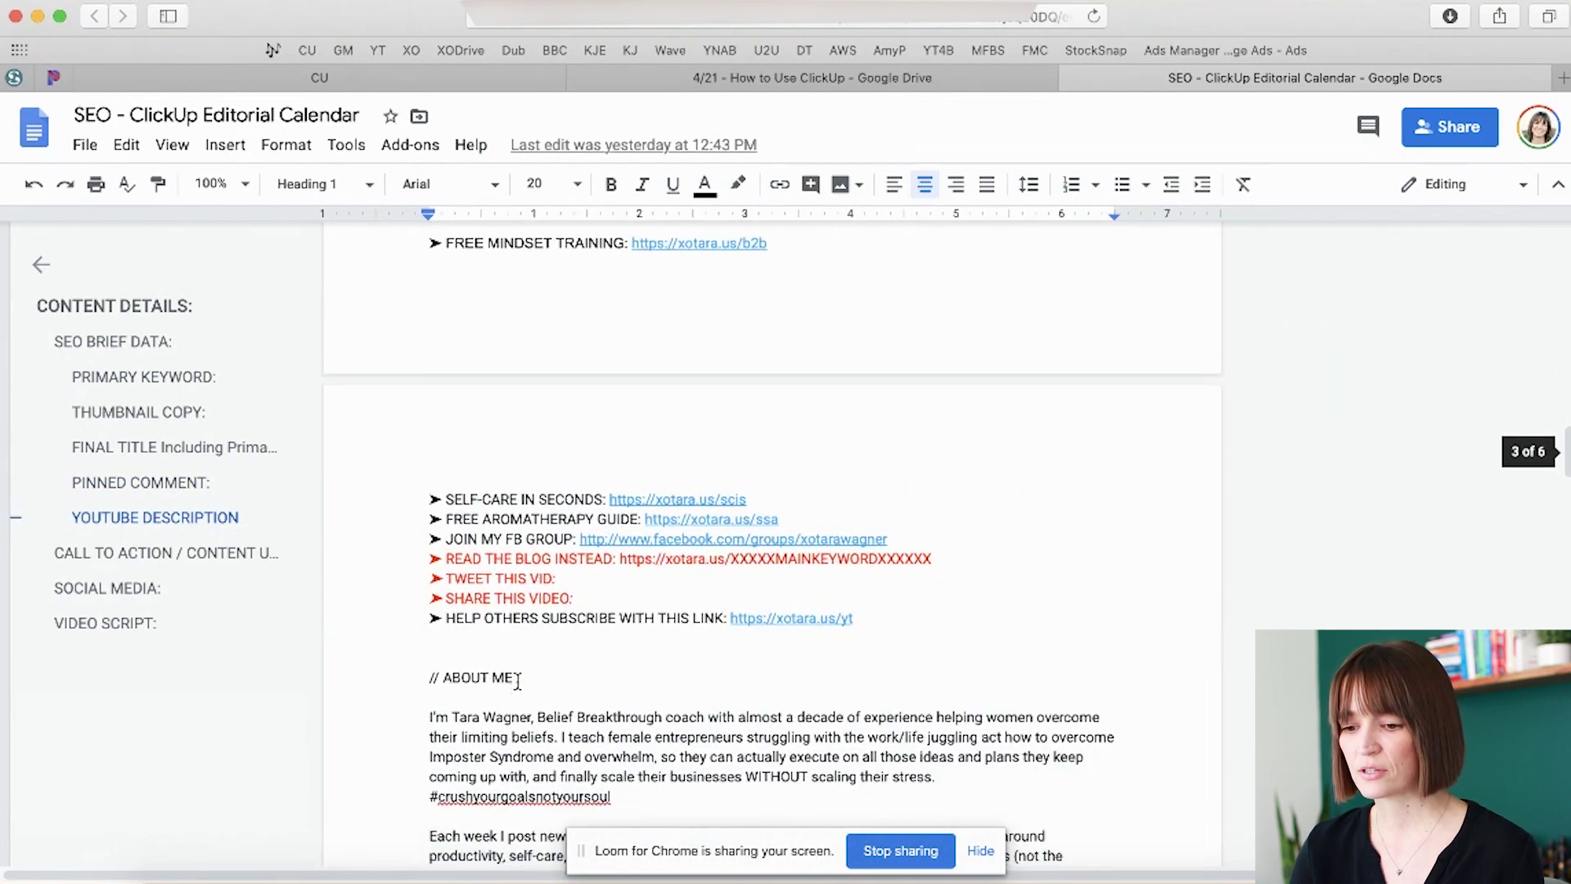
scroll(518, 681, down, 13)
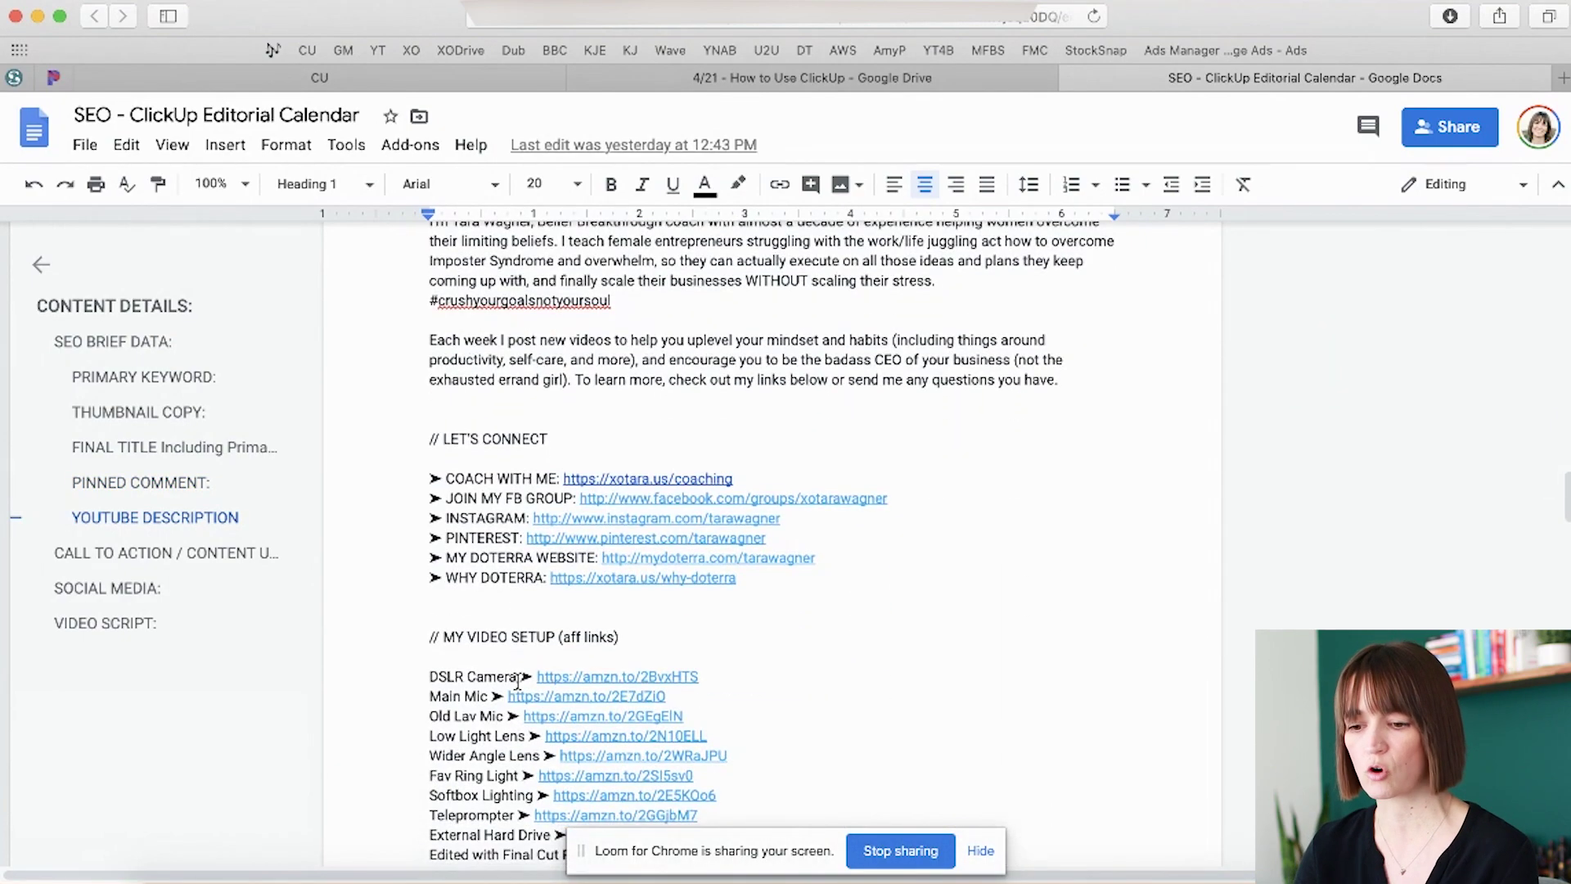
scroll(517, 681, down, 3)
scroll(517, 682, up, 15)
scroll(518, 682, up, 2)
drag(589, 549, 442, 509)
scroll(551, 581, down, 10)
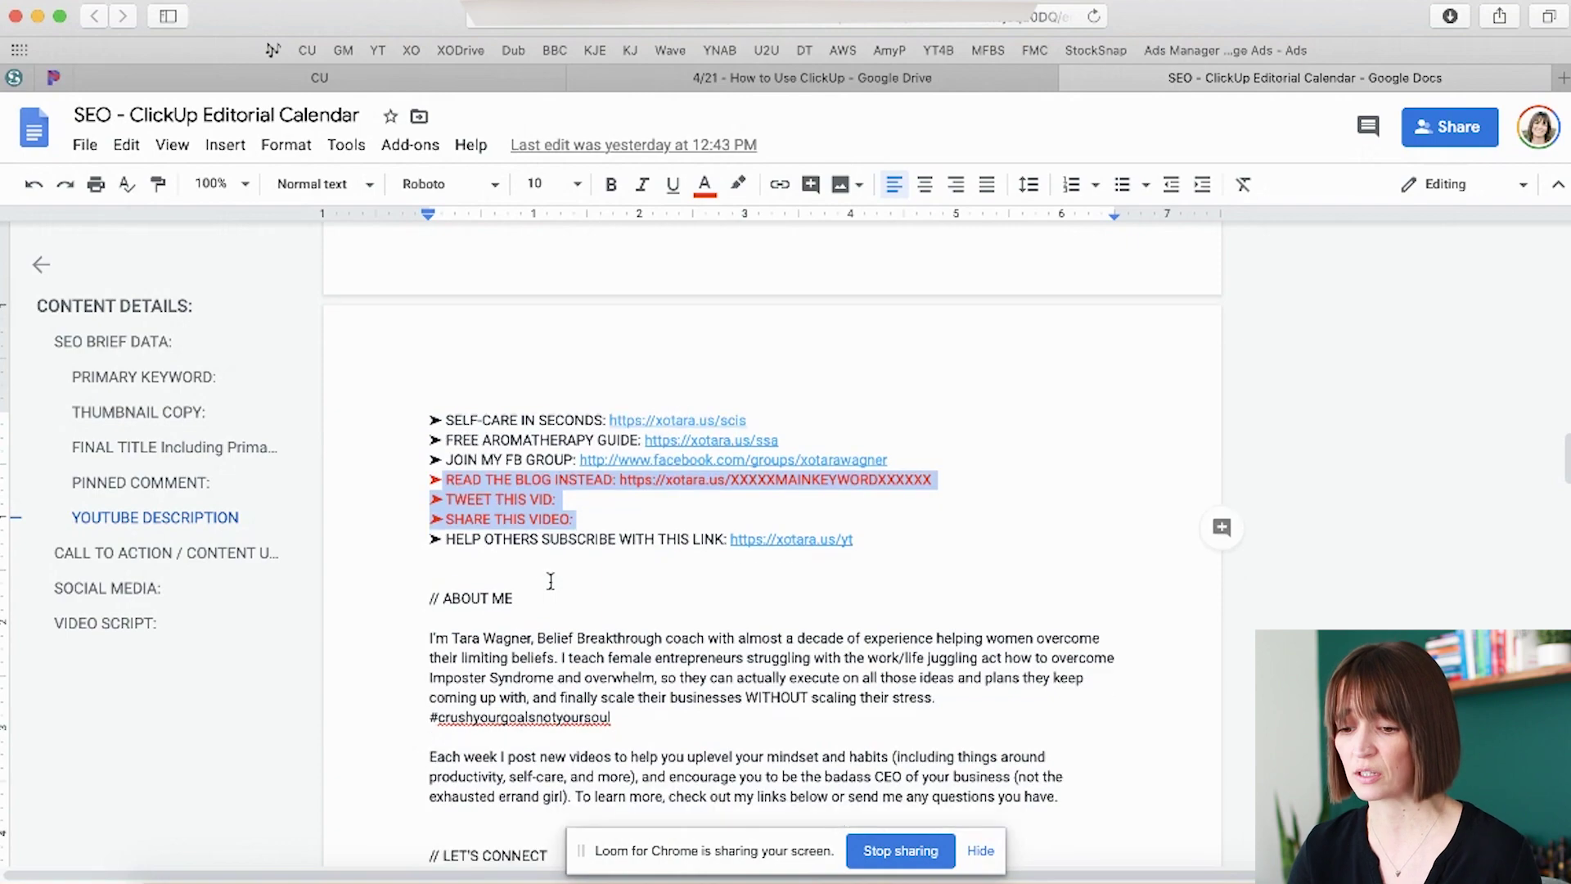
scroll(551, 581, down, 12)
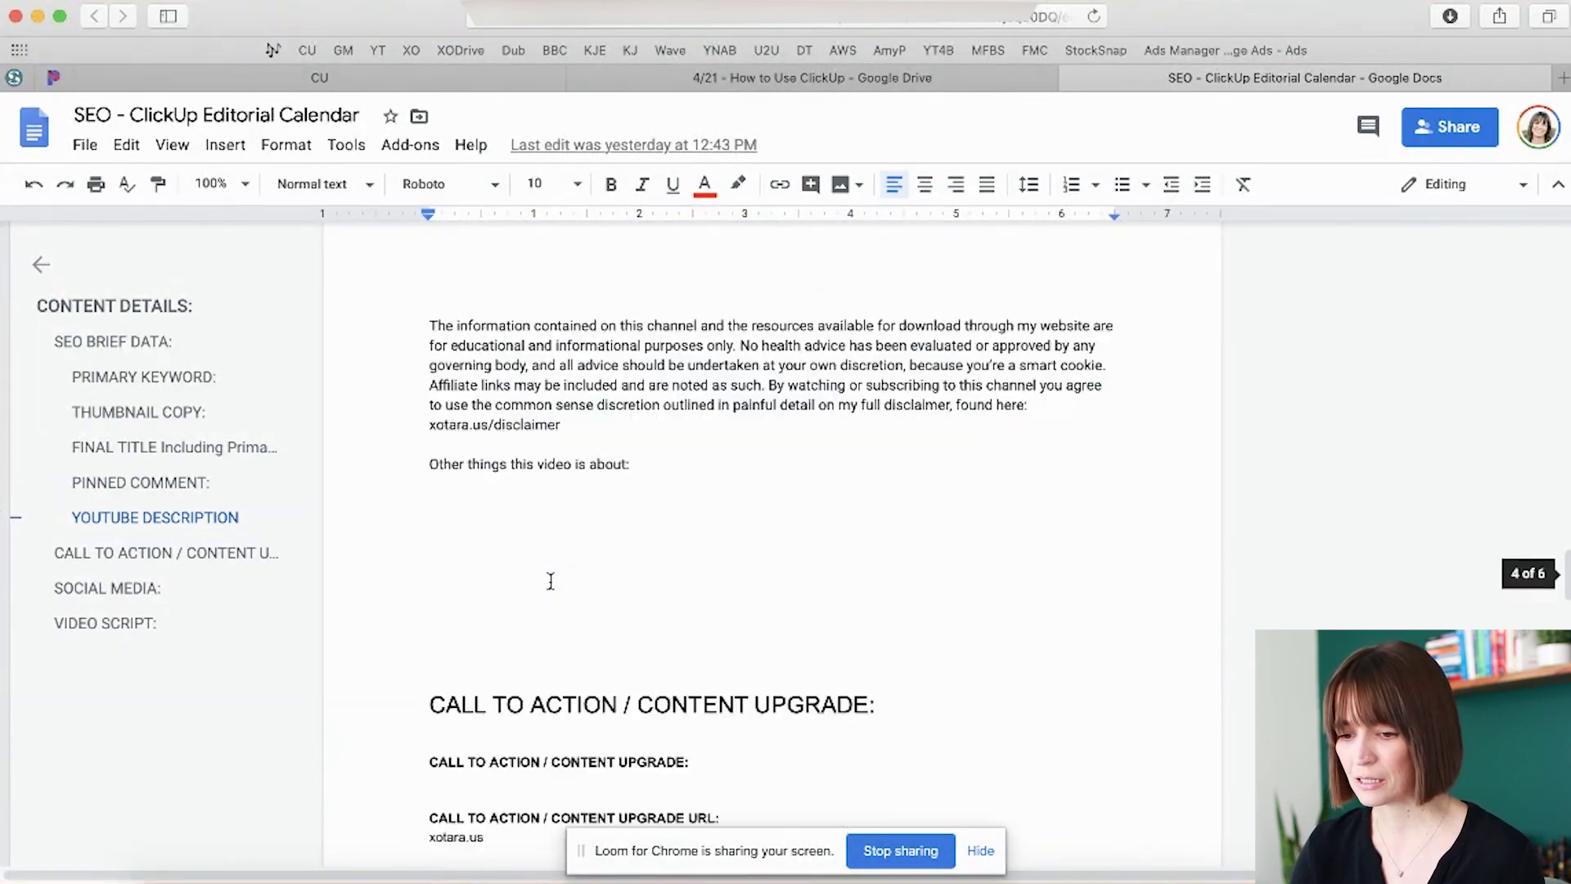
Step: Scroll through the brief's Call to Action, Social Media and Video Script sections
scroll(551, 578, up, 1)
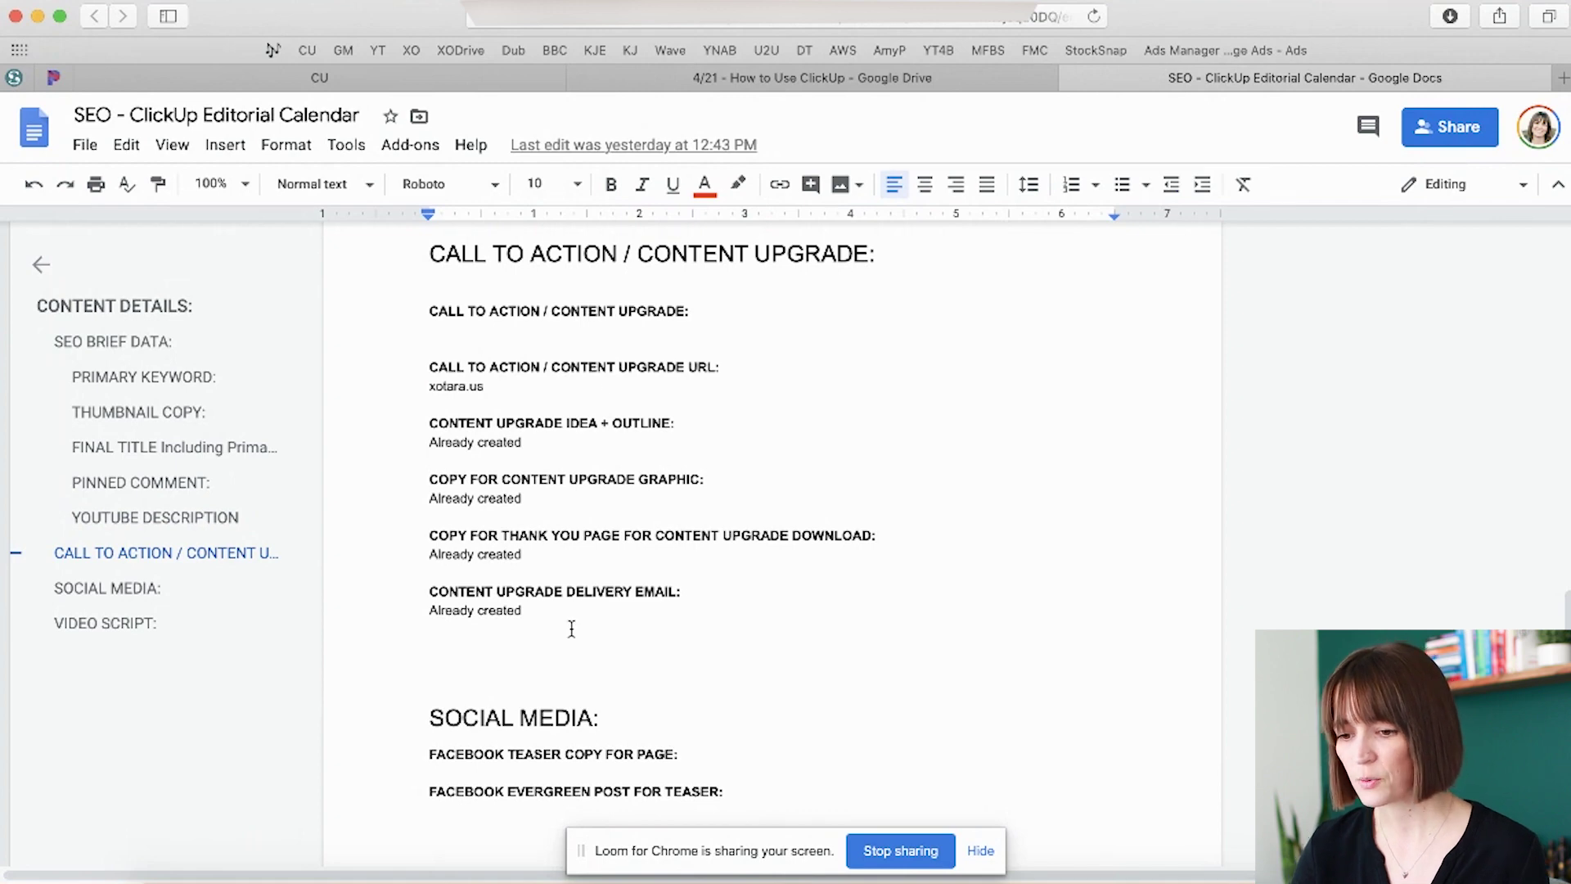
scroll(468, 661, down, 7)
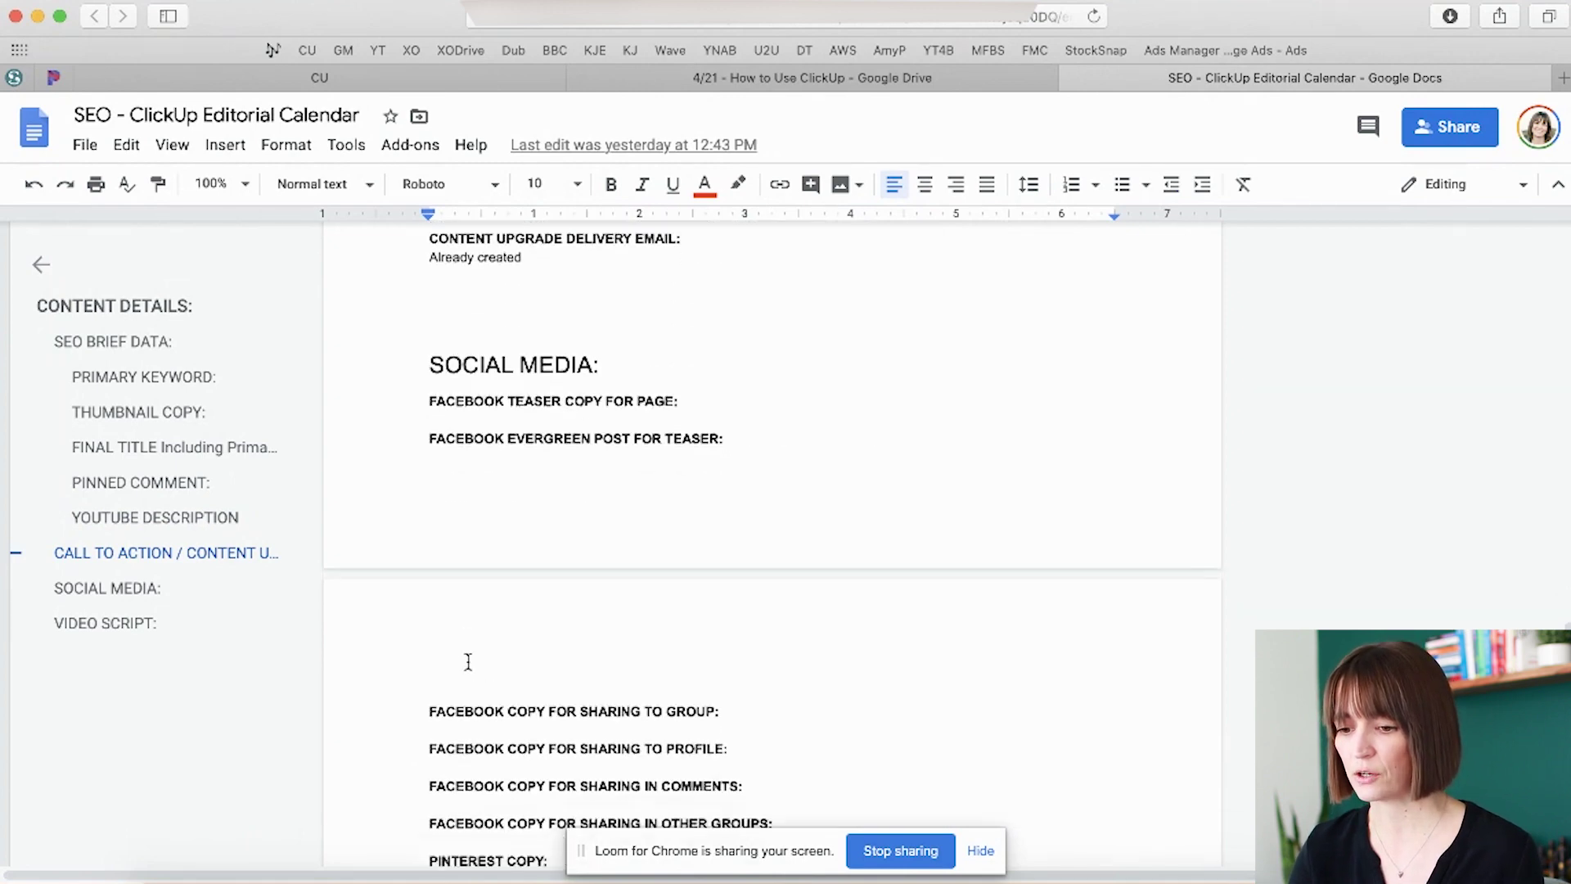
scroll(511, 668, up, 3)
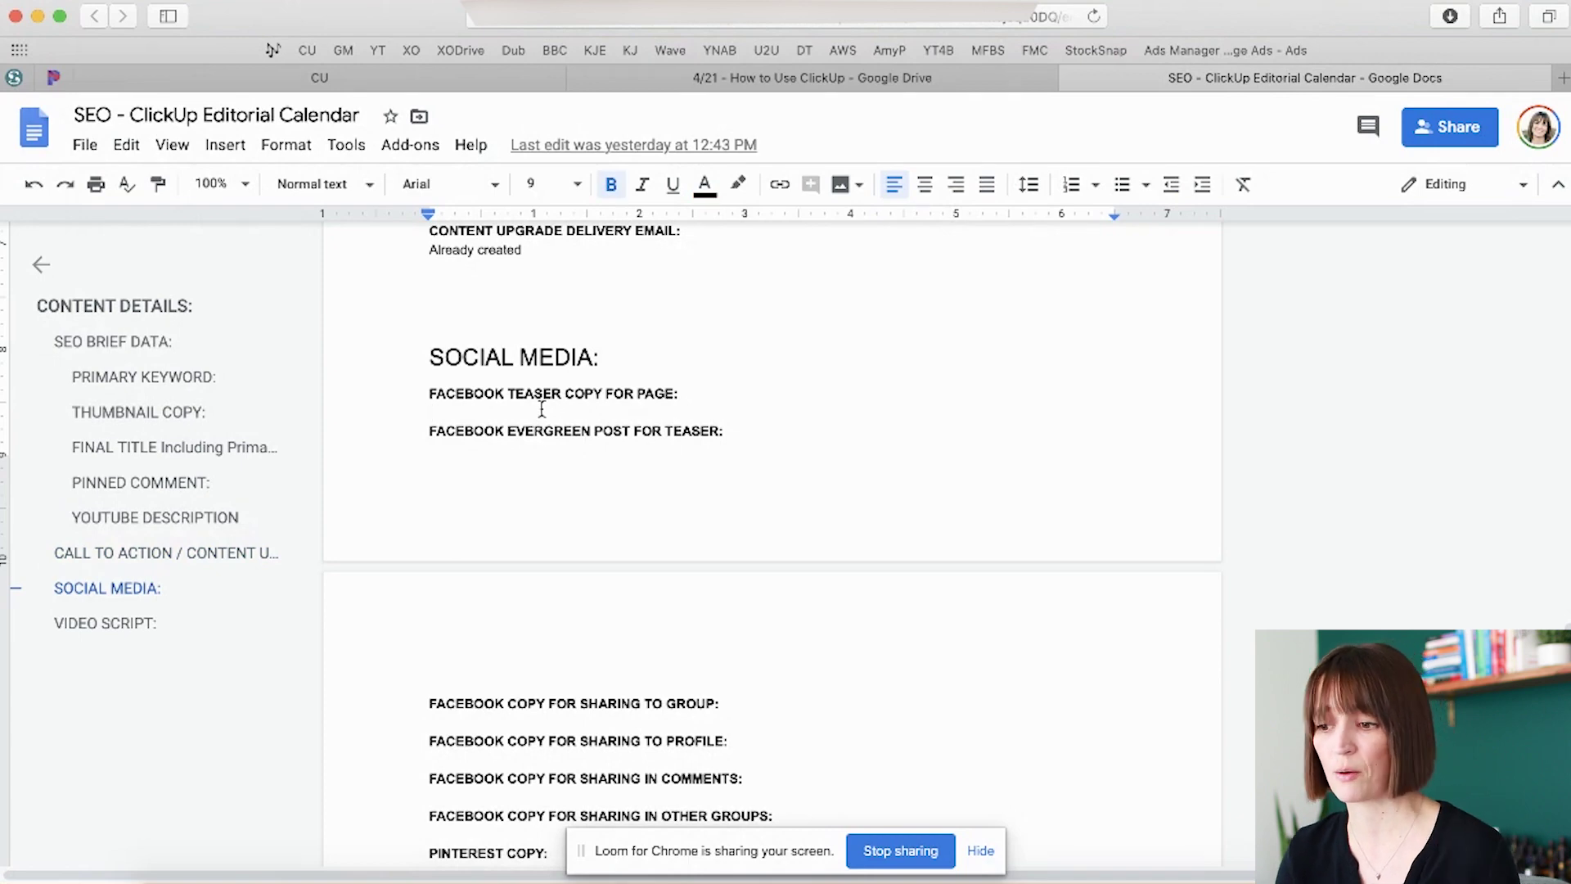
scroll(544, 617, down, 9)
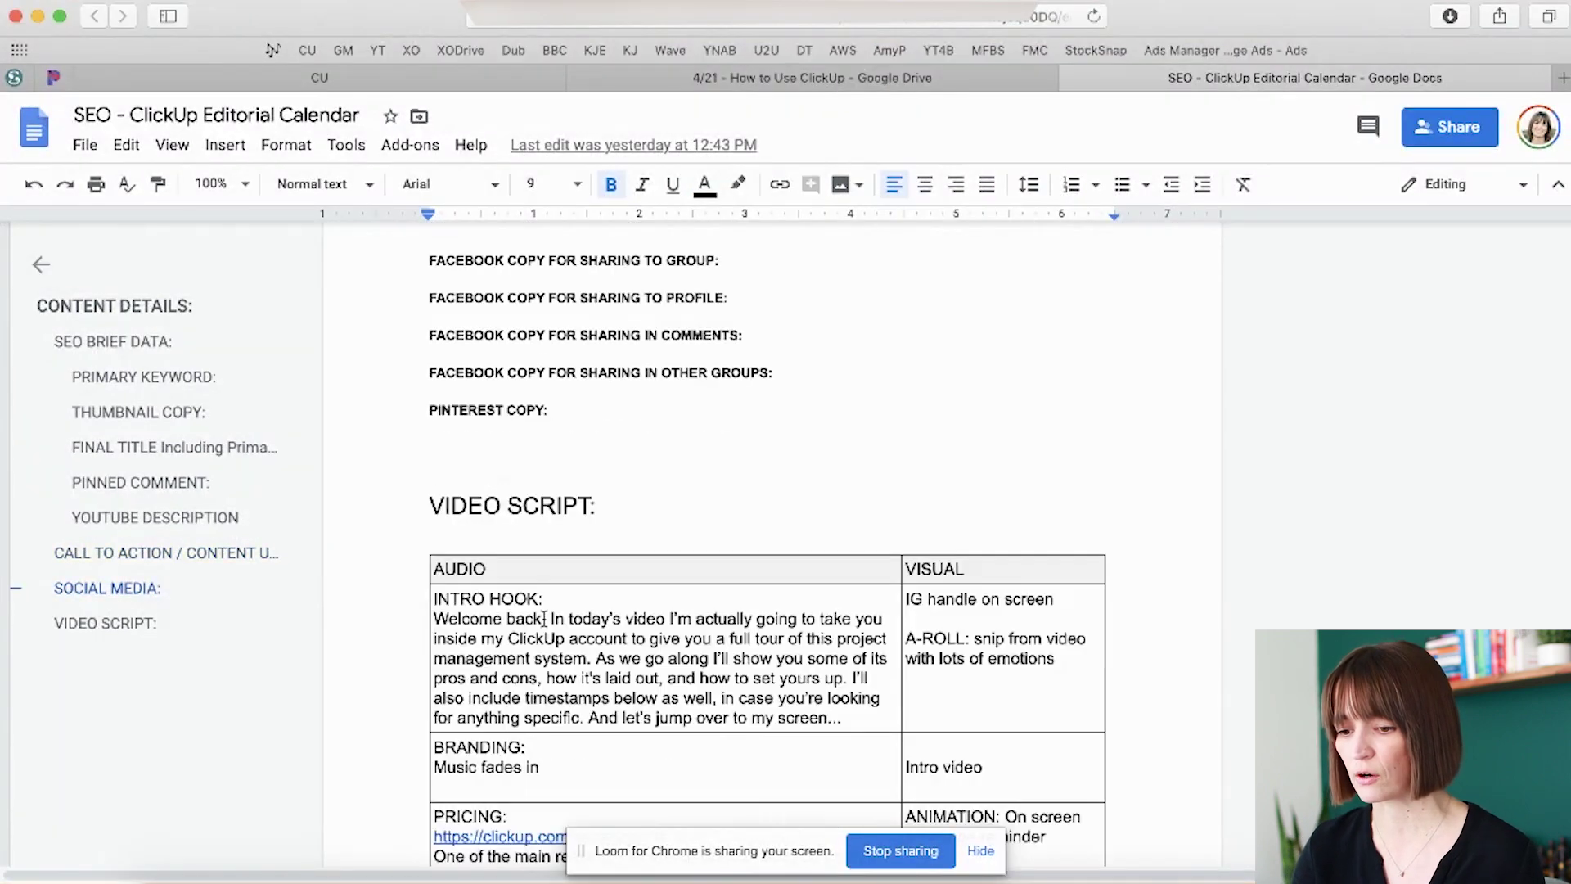
scroll(678, 746, down, 3)
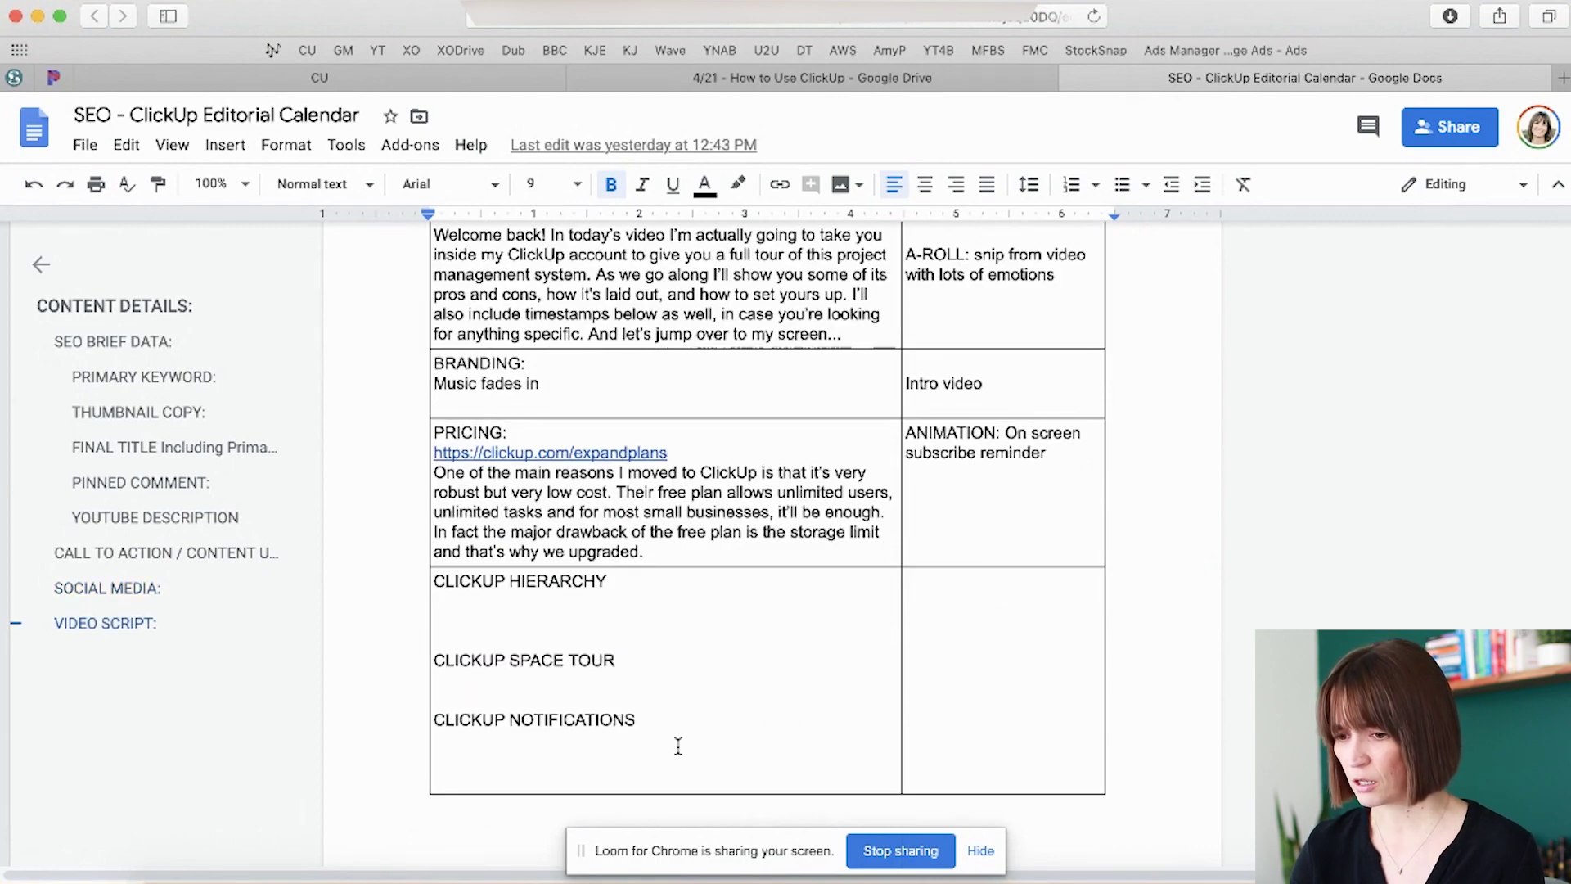
scroll(678, 746, up, 3)
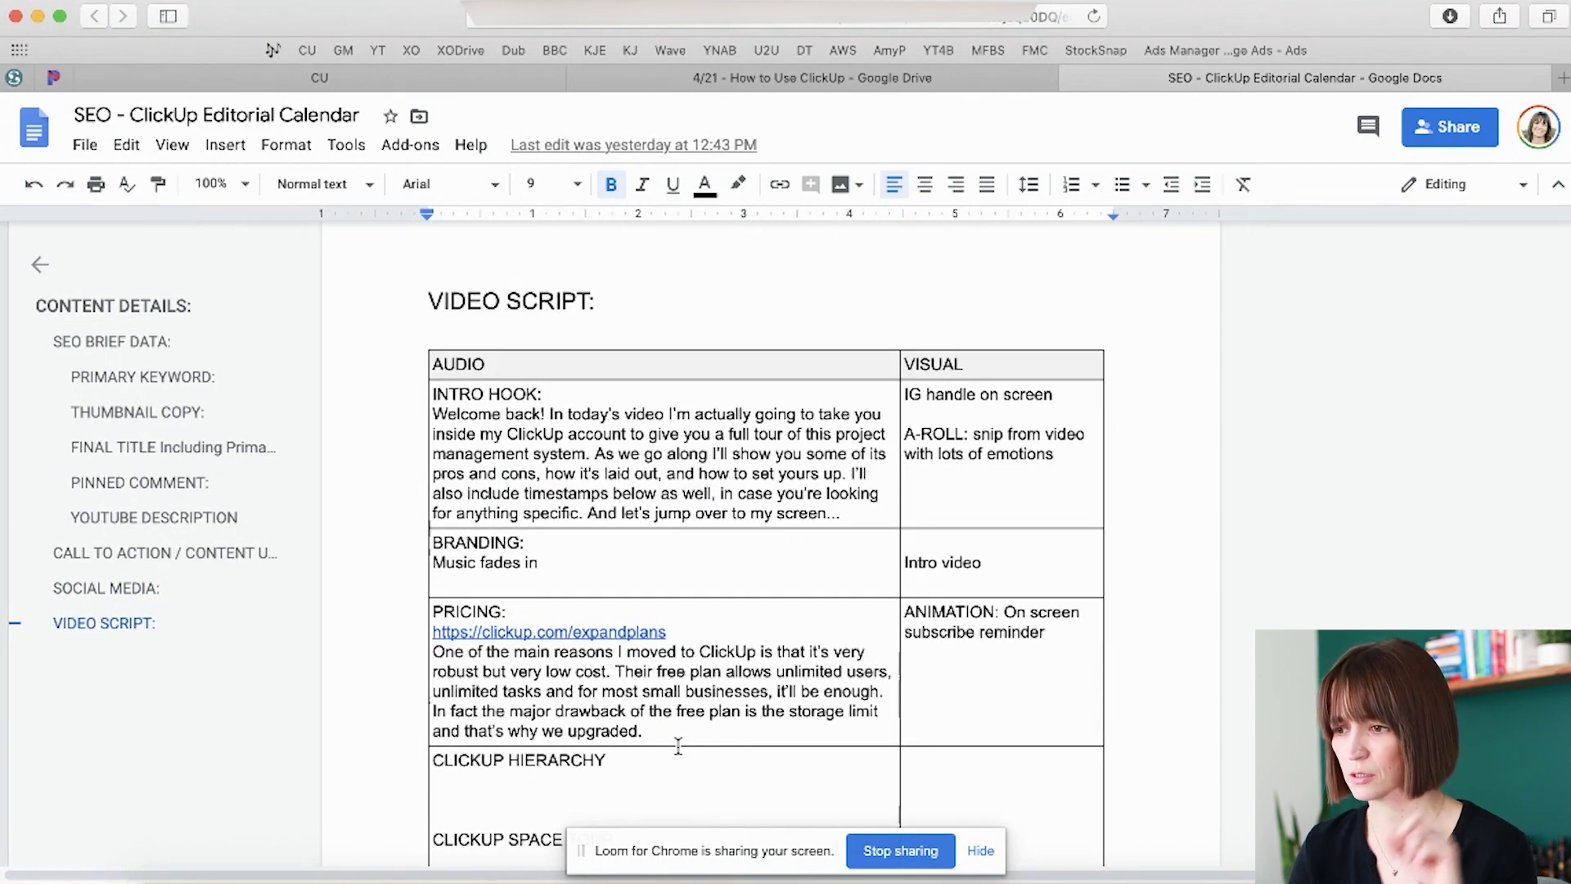
scroll(679, 746, up, 1)
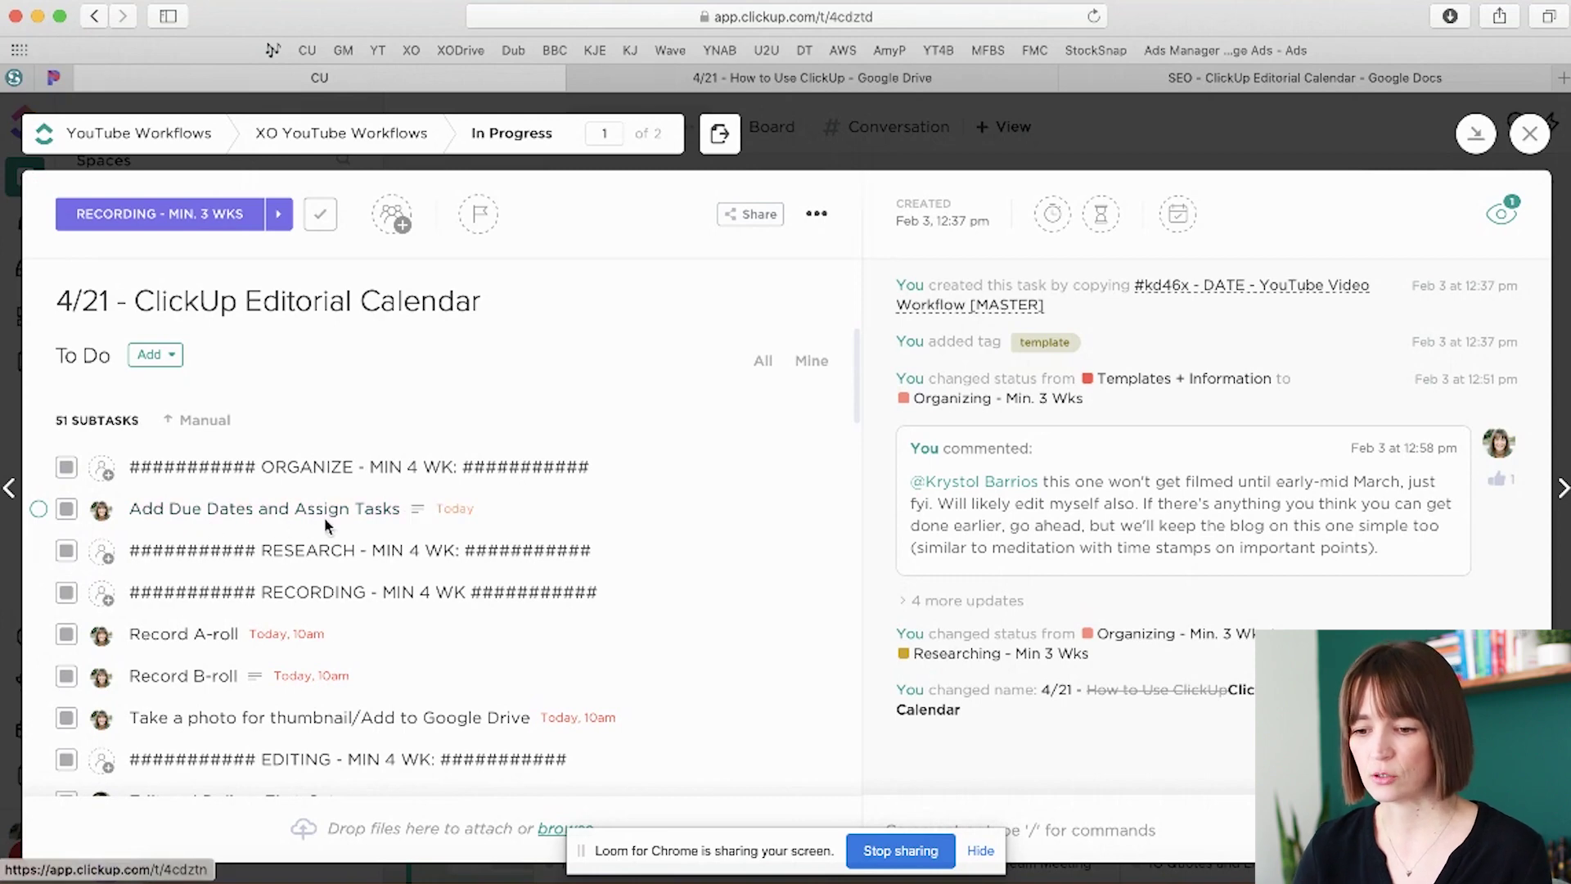
scroll(324, 517, down, 3)
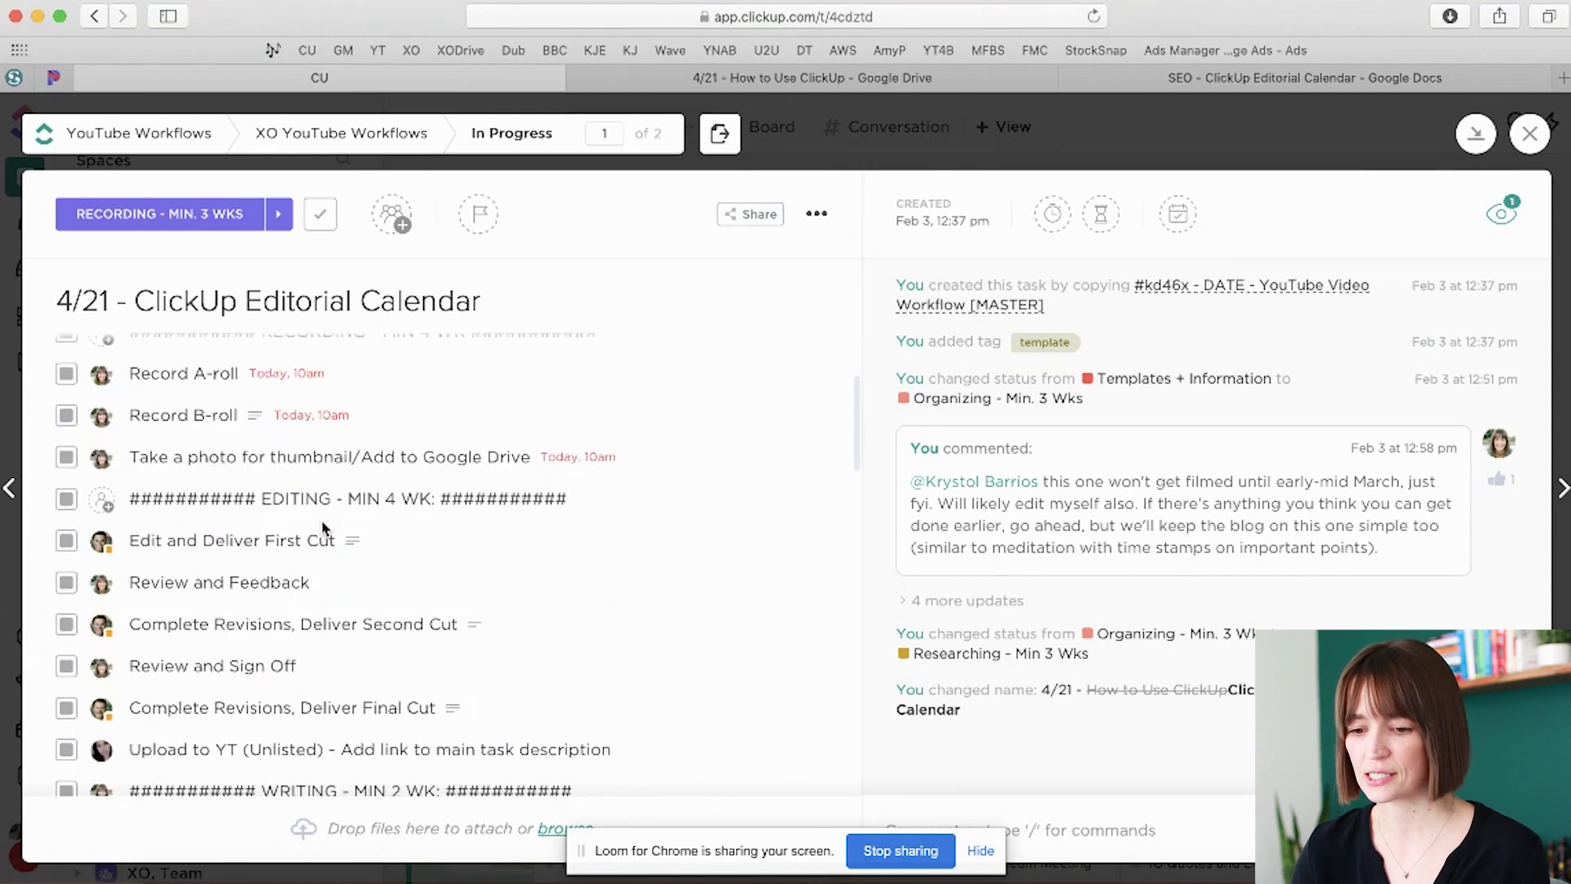
scroll(324, 529, down, 1)
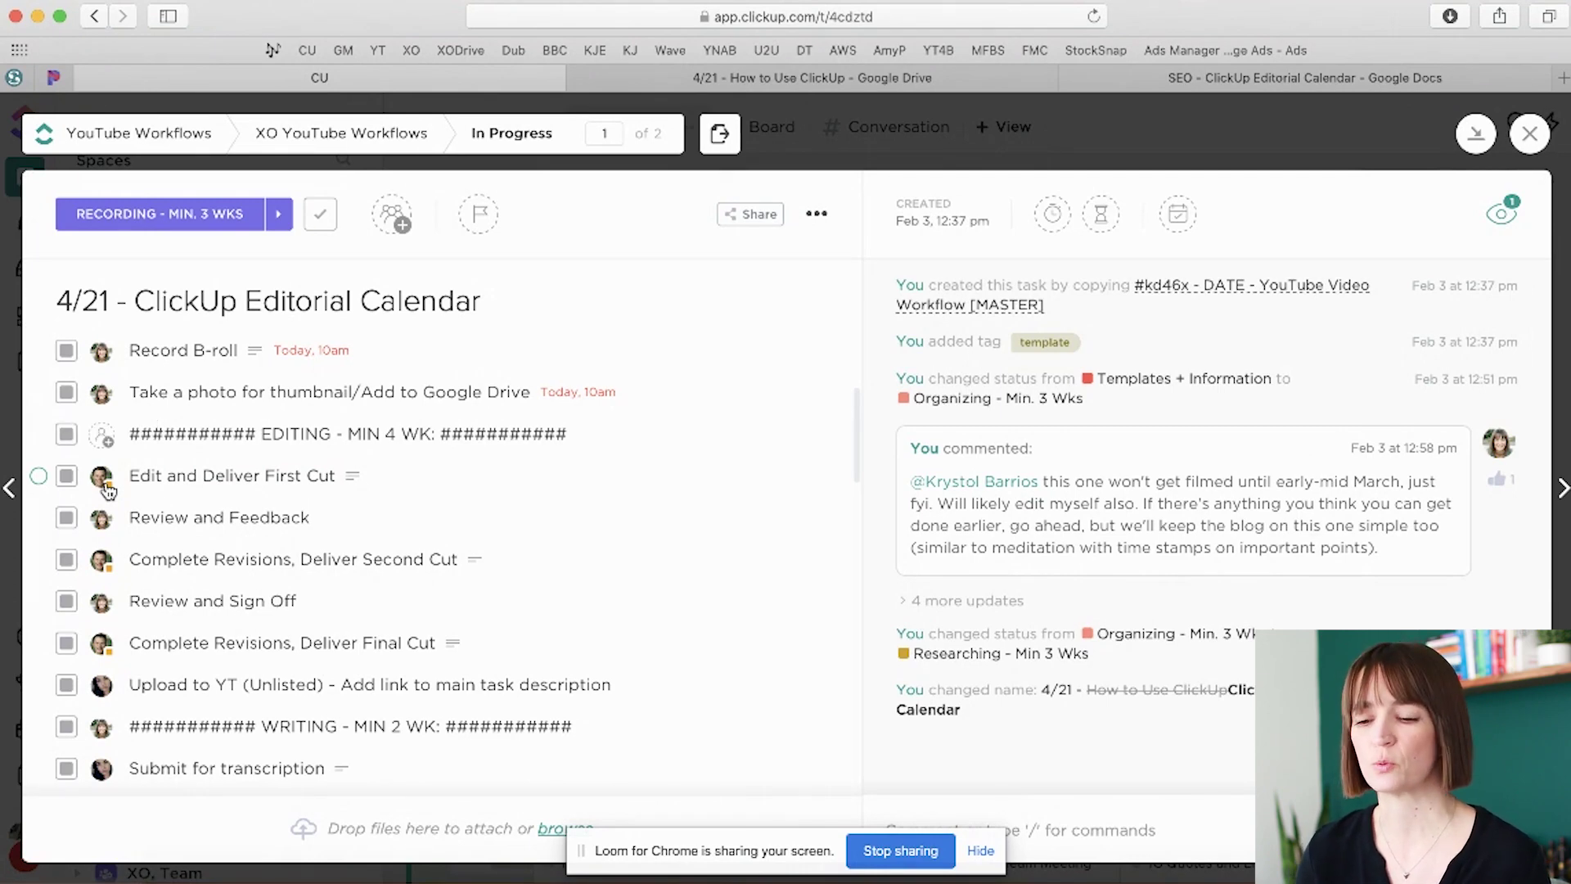
scroll(327, 495, up, 2)
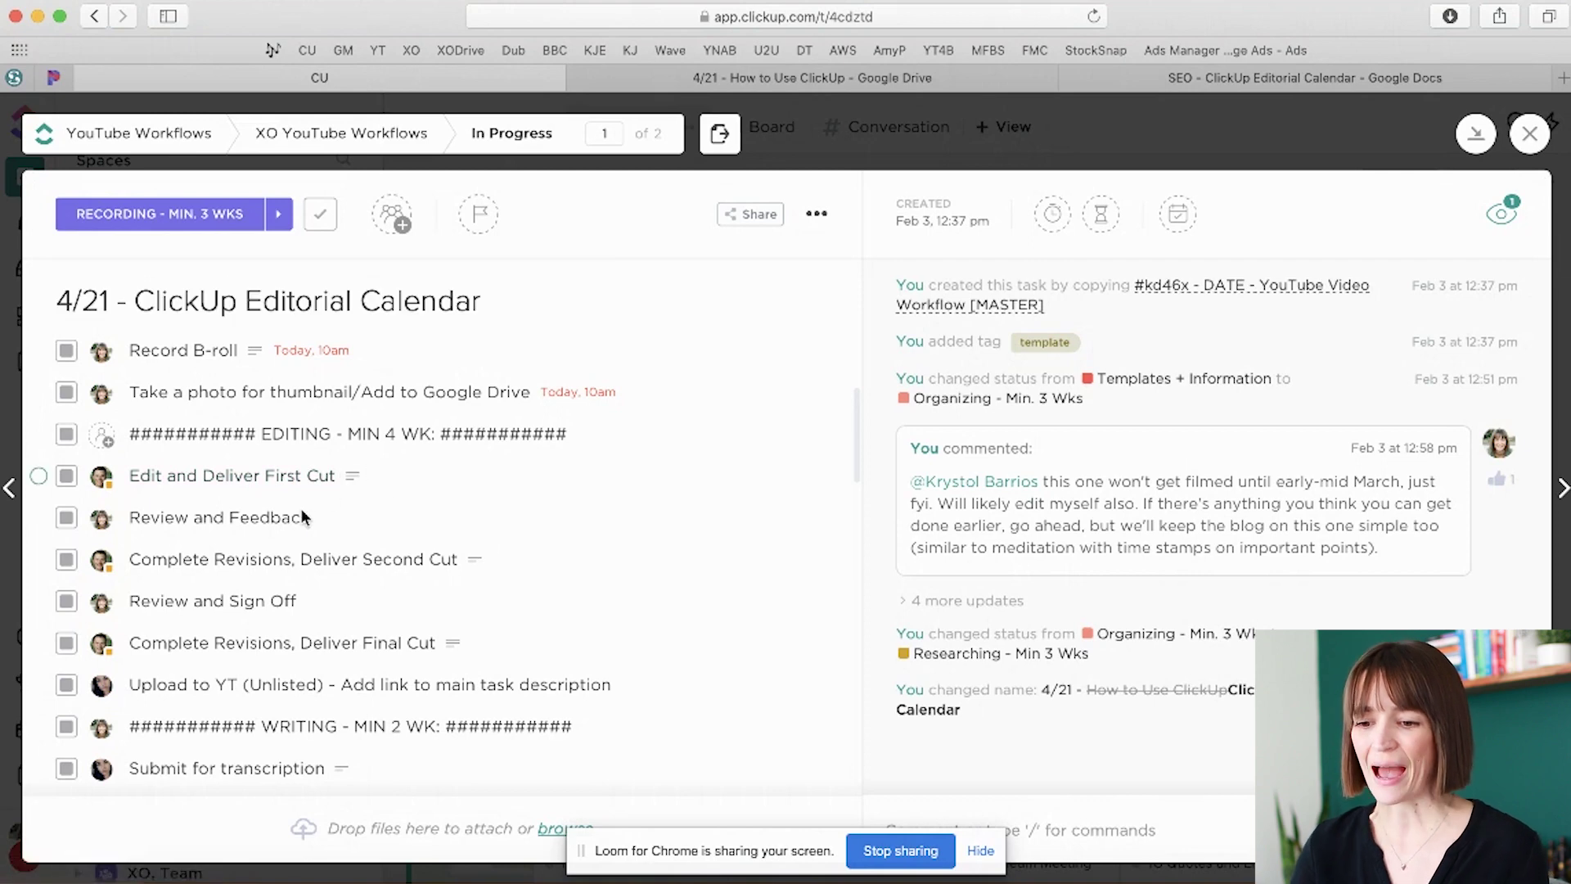
scroll(279, 523, up, 4)
scroll(280, 523, down, 5)
scroll(254, 443, up, 1)
scroll(291, 565, down, 2)
scroll(292, 570, up, 2)
scroll(292, 685, down, 5)
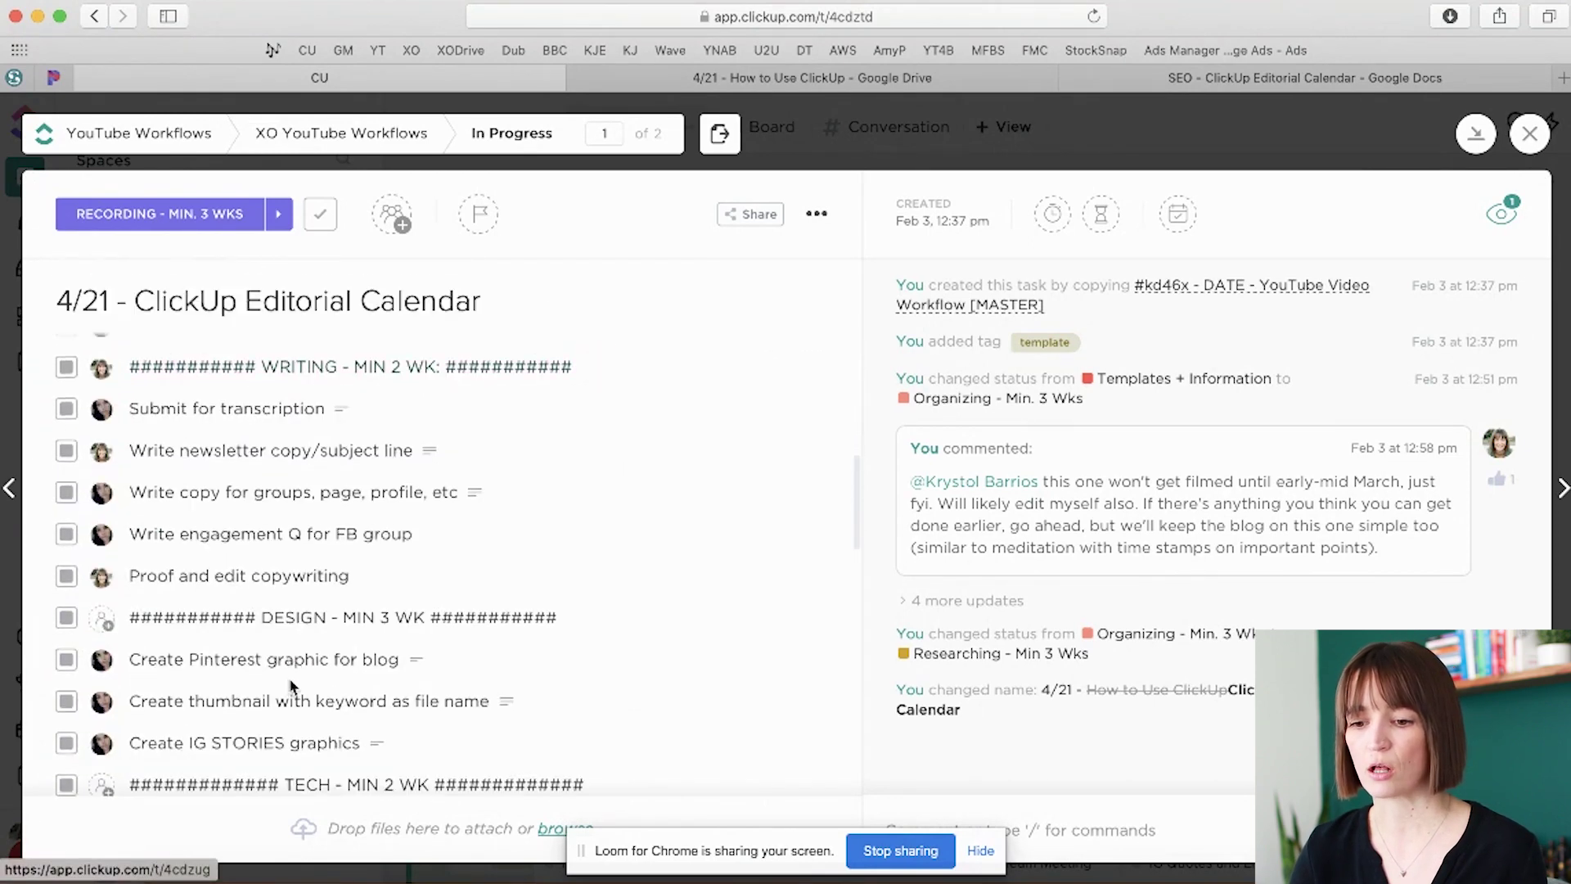
scroll(292, 685, down, 10)
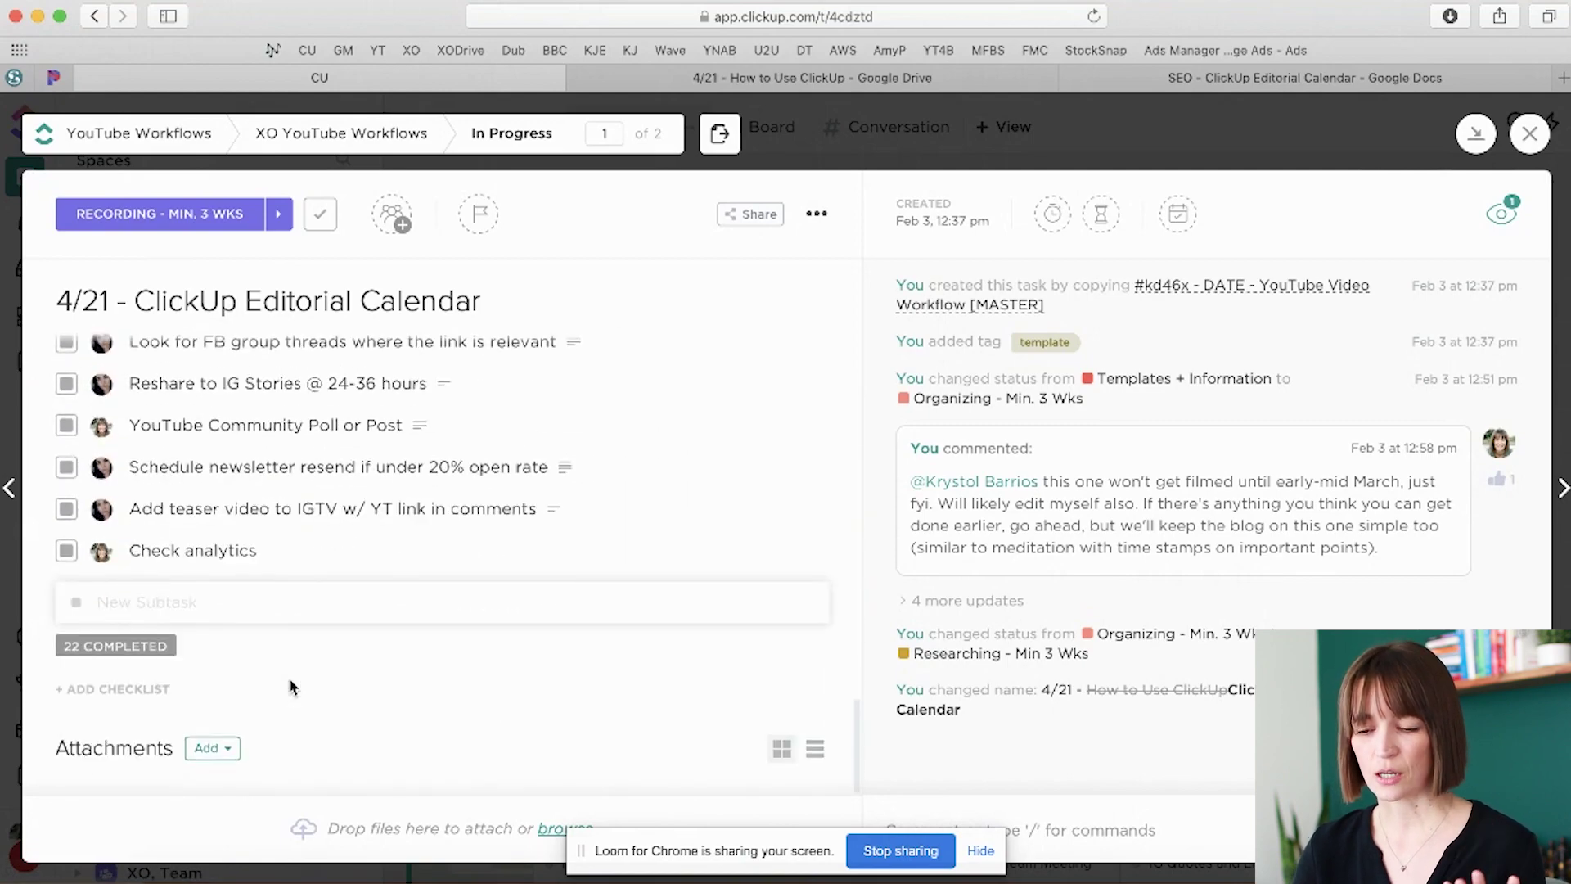
scroll(292, 686, up, 2)
scroll(292, 686, up, 1)
scroll(291, 686, up, 5)
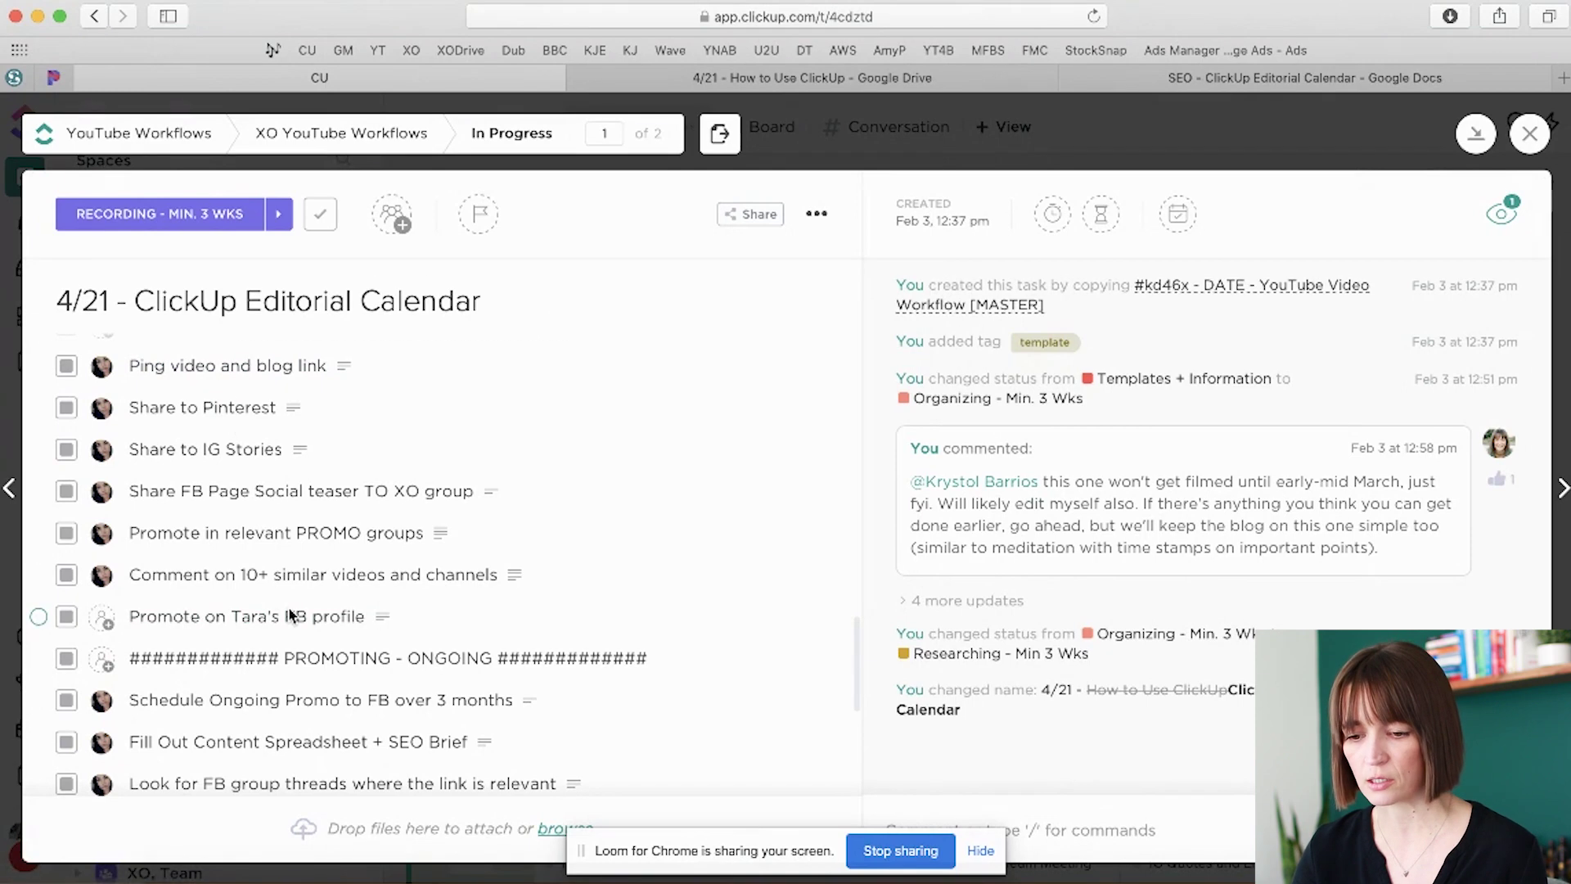
scroll(291, 616, down, 6)
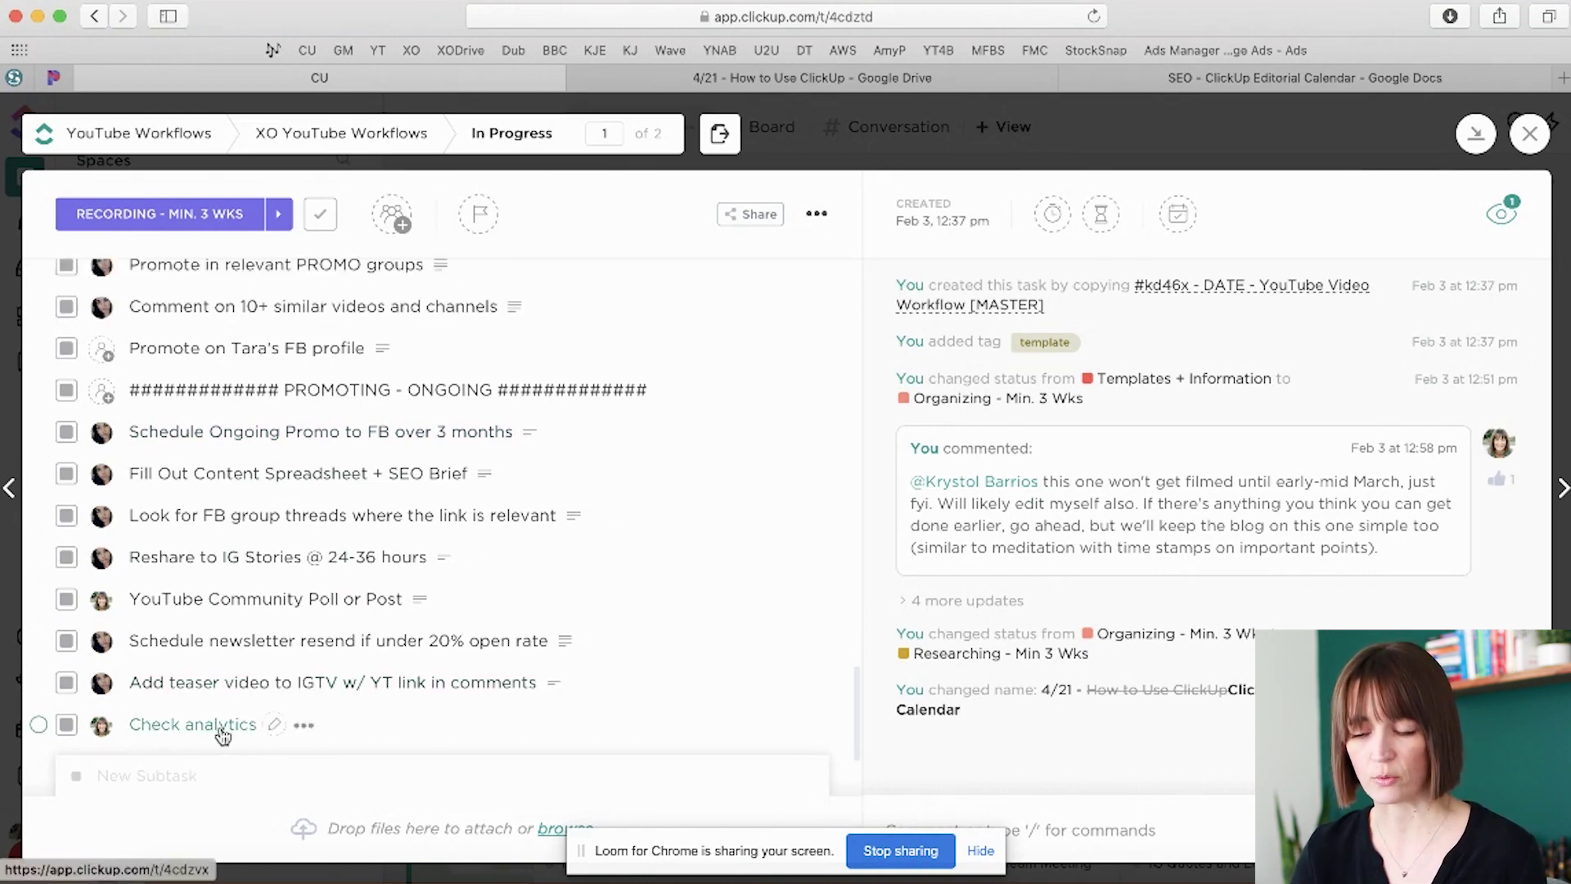
scroll(222, 736, up, 10)
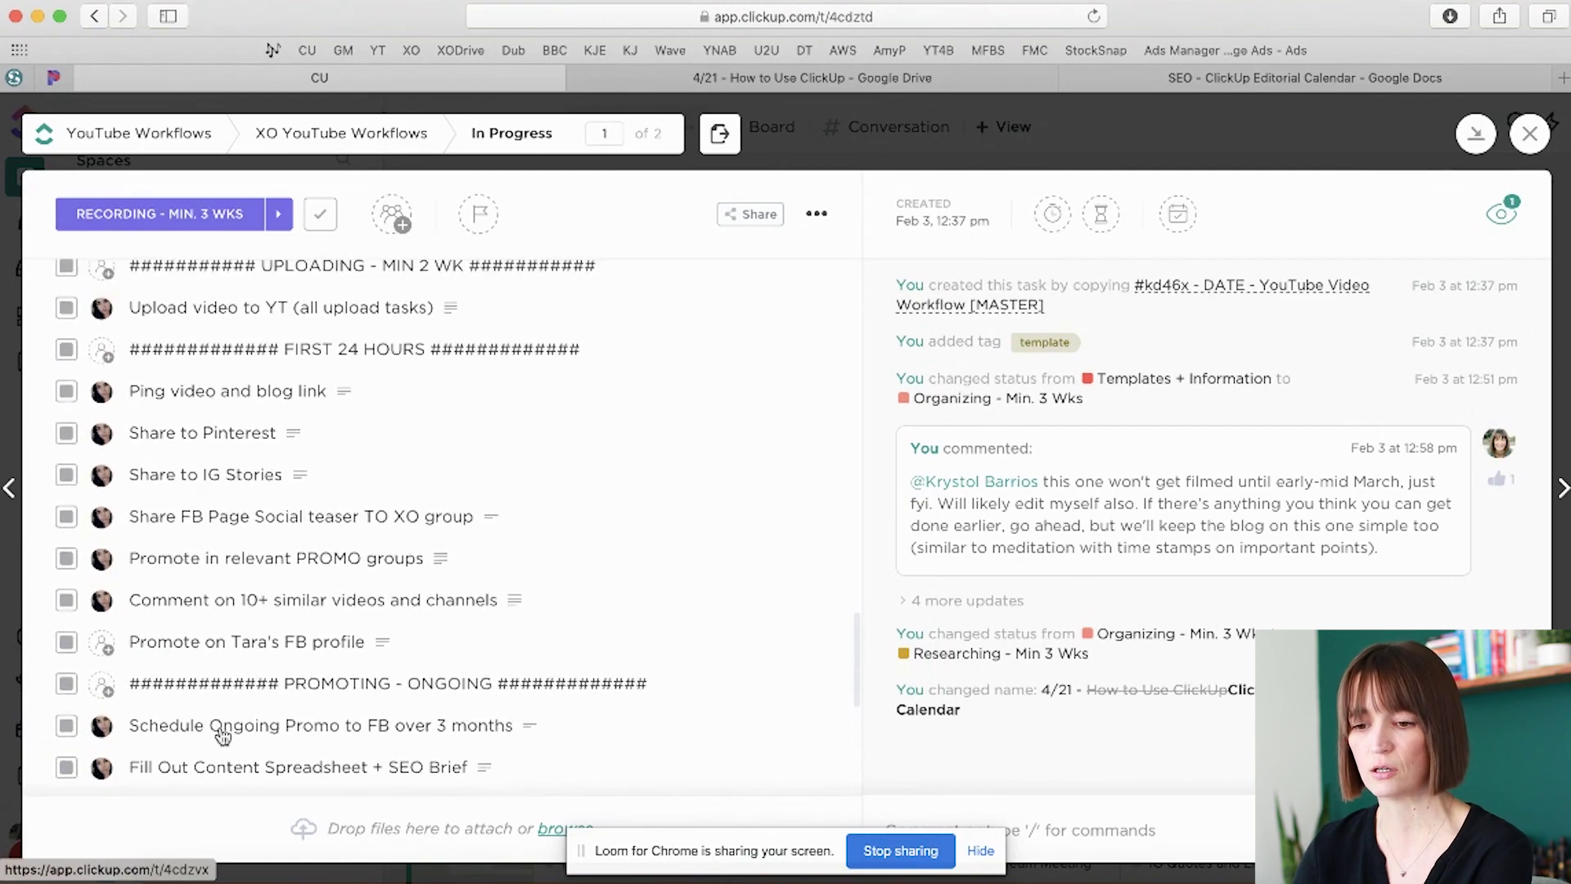
scroll(252, 515, up, 10)
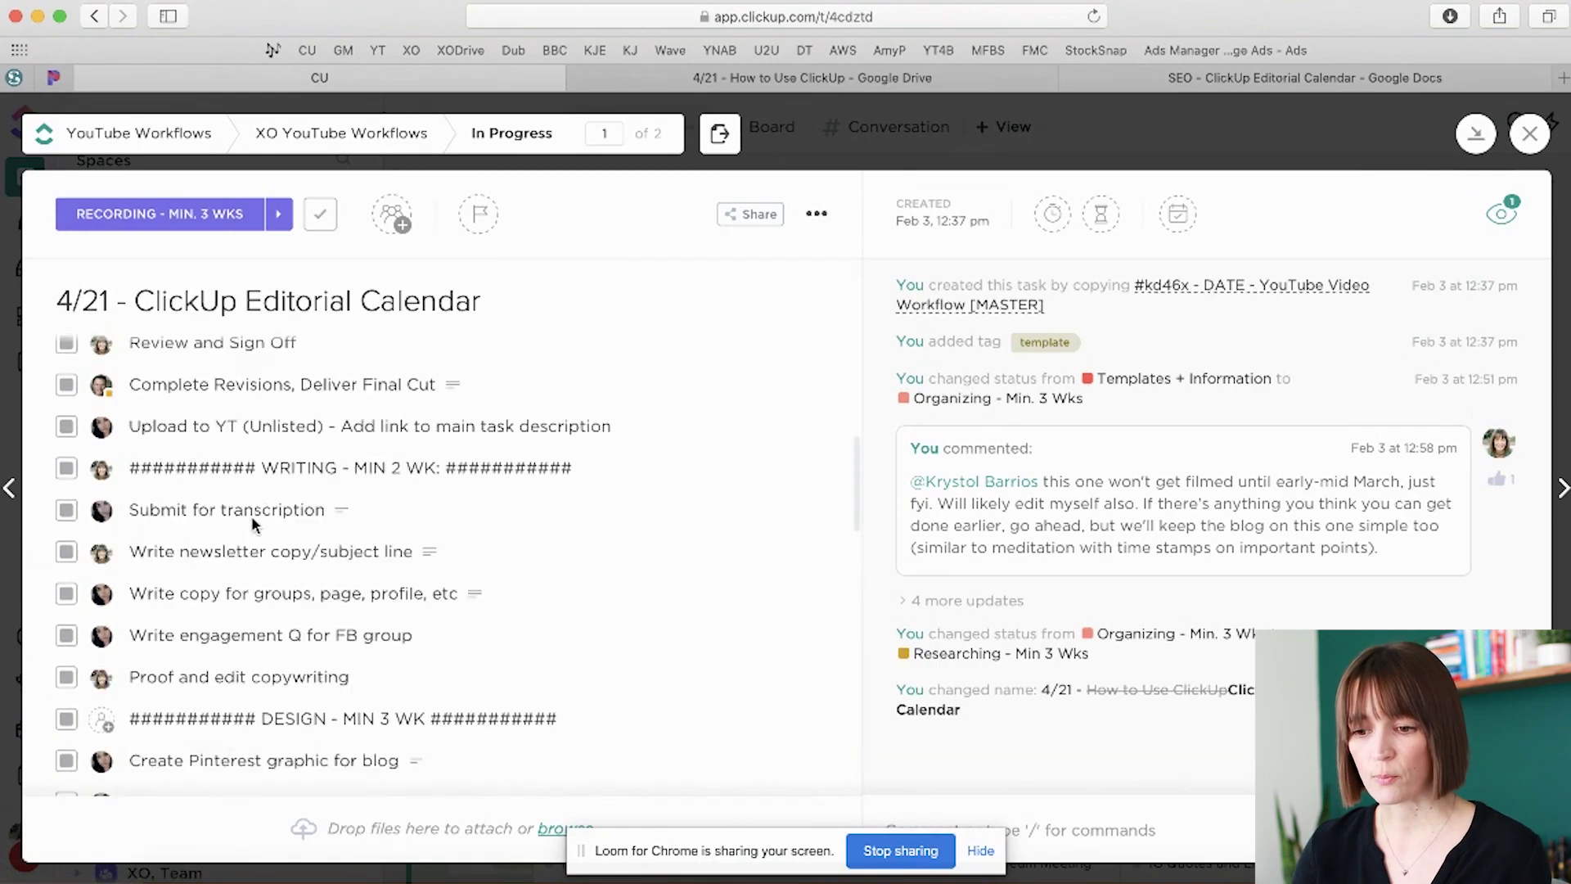
scroll(252, 515, up, 6)
scroll(221, 475, down, 2)
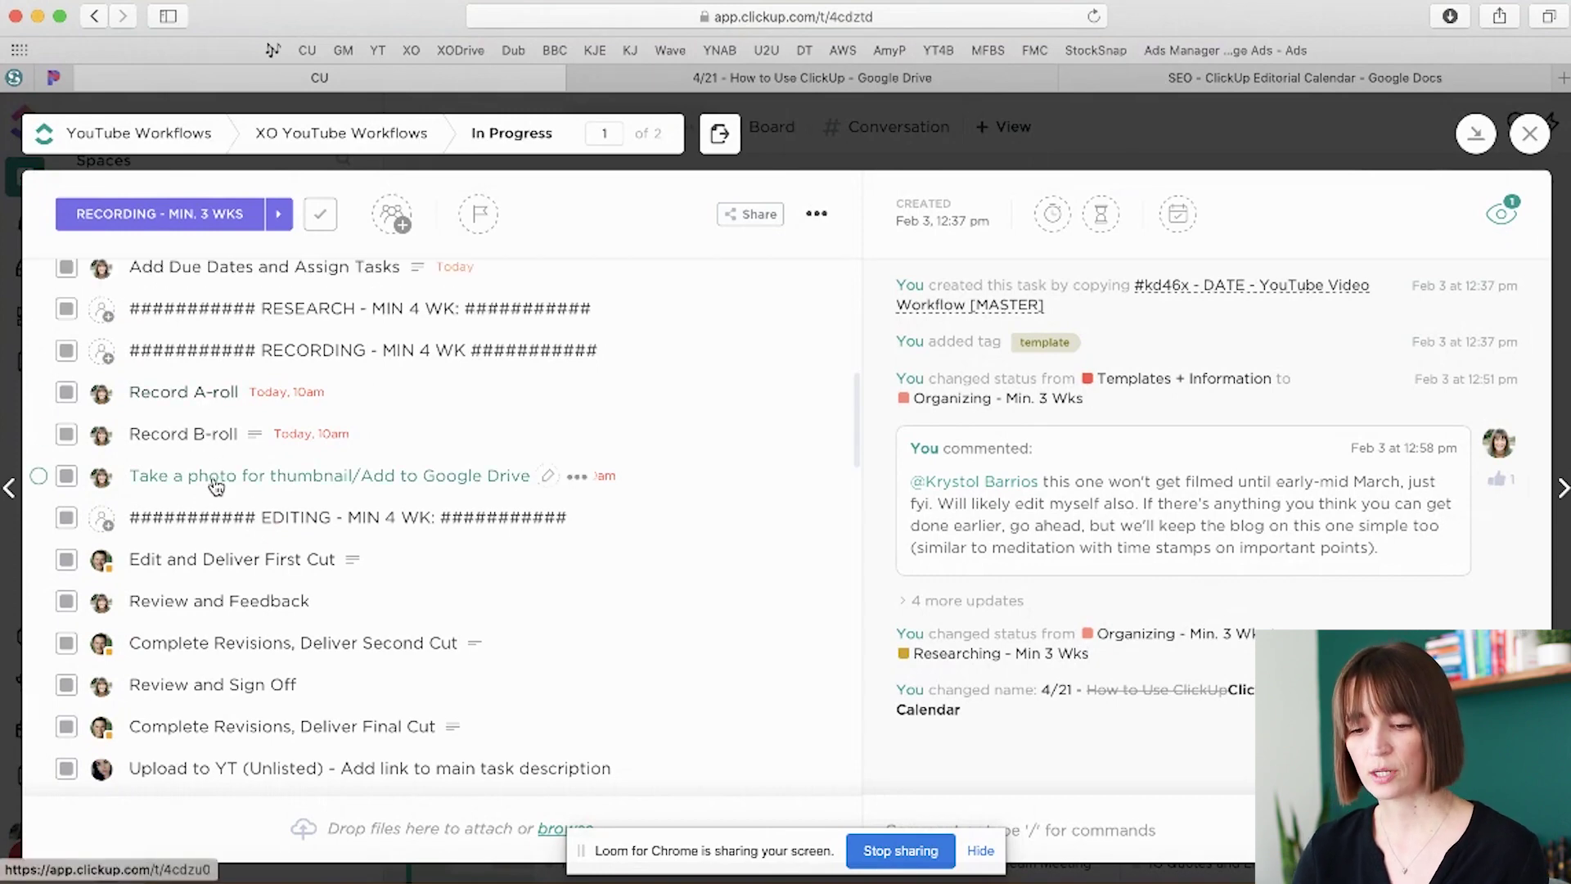
scroll(216, 486, down, 3)
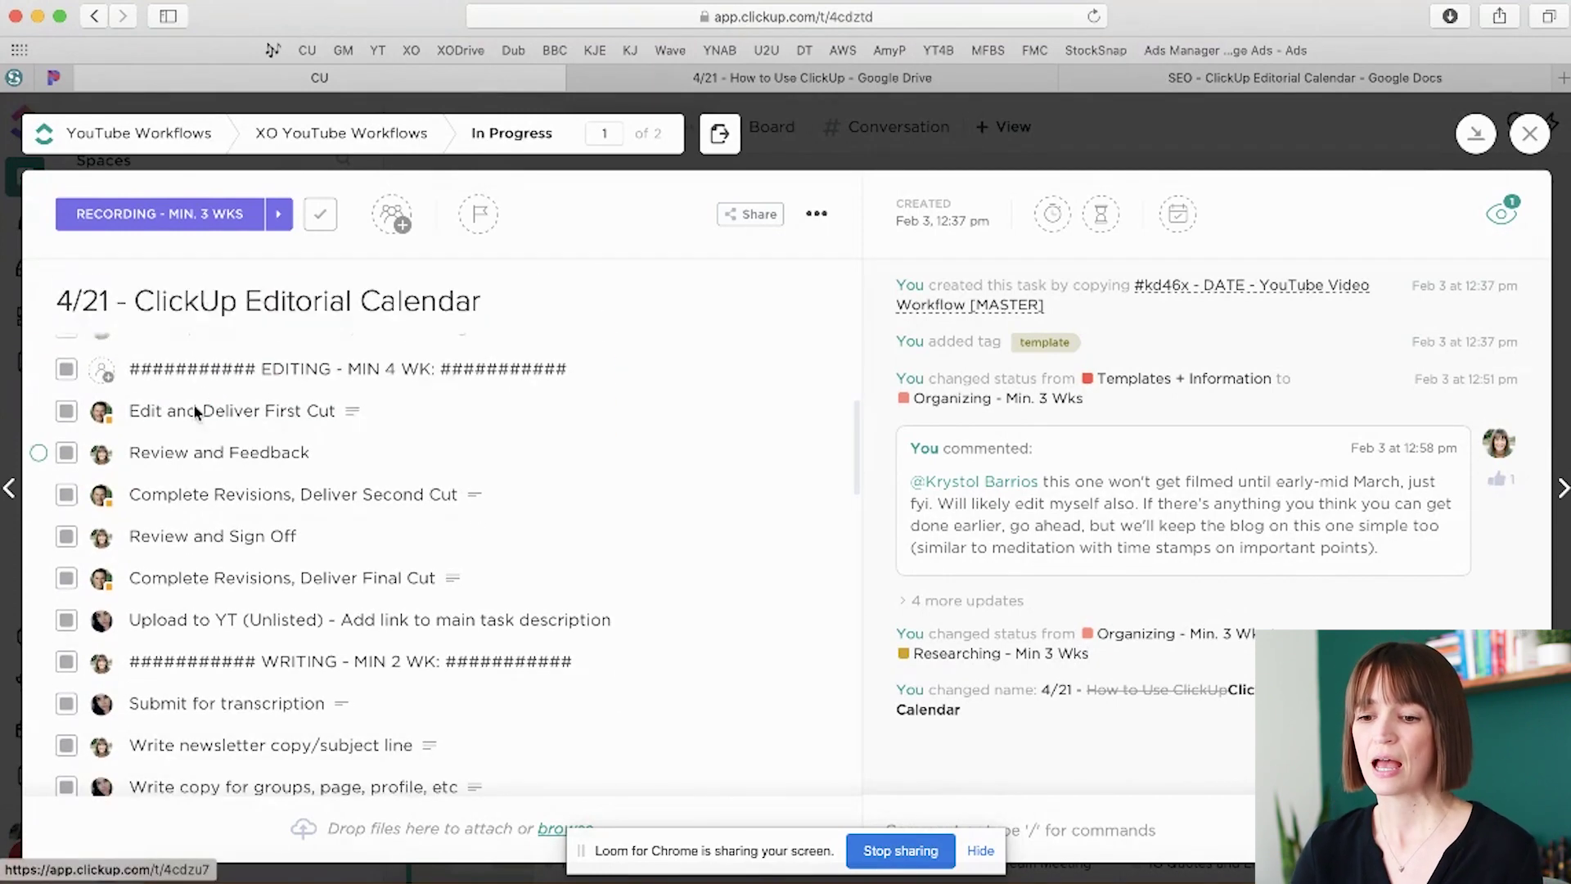